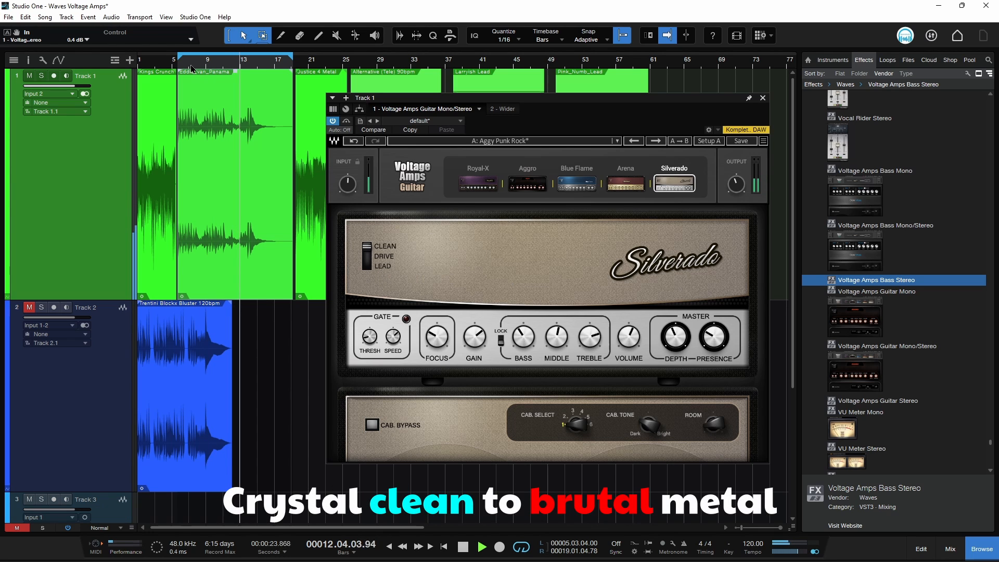
- Restart playback from the loop start and switch the Silverado amp to its Drive channel
key(space)
key(space)
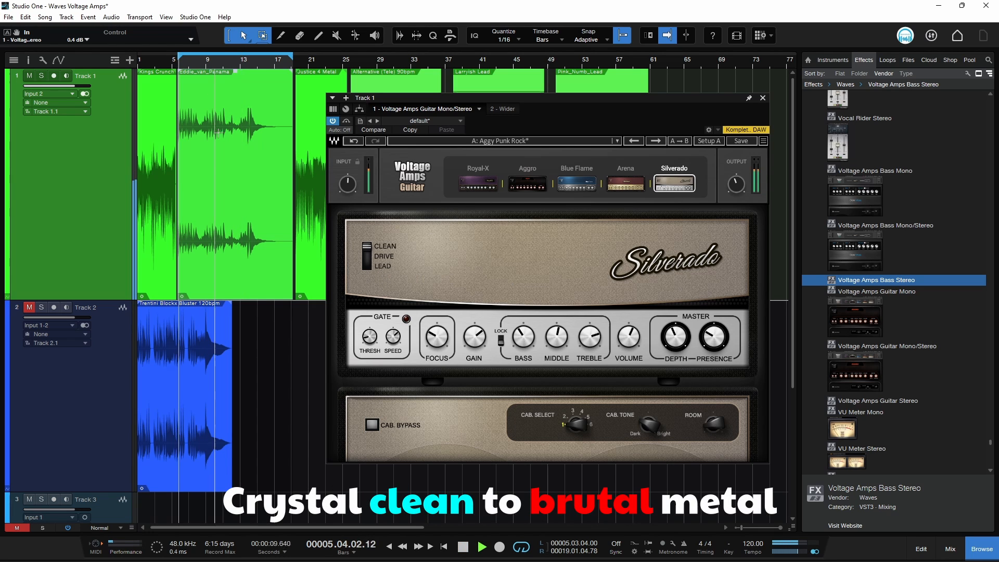
click(367, 257)
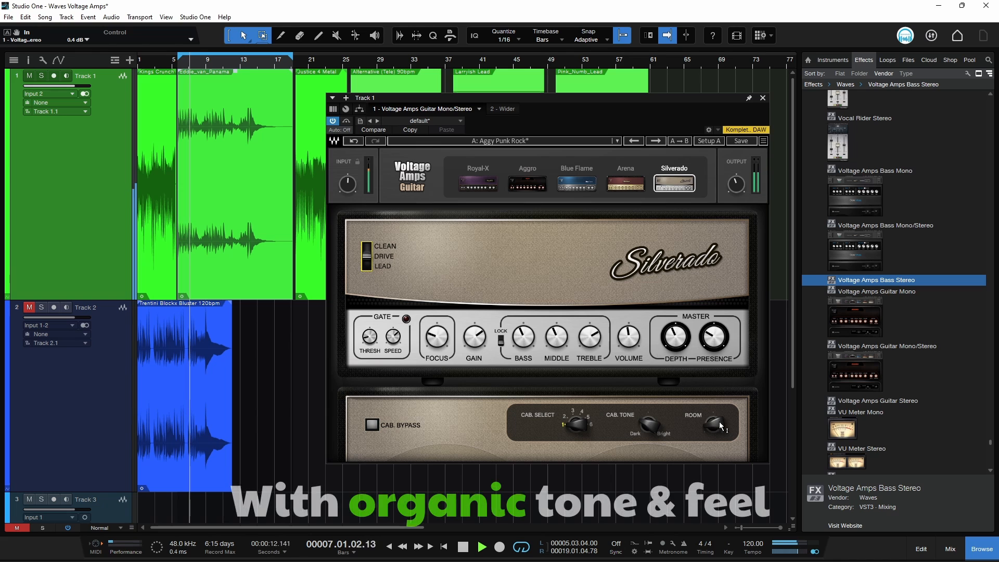
- Audition the Arena, Blue Flame and Aggro amps during playback and end on the Royal-X
click(625, 183)
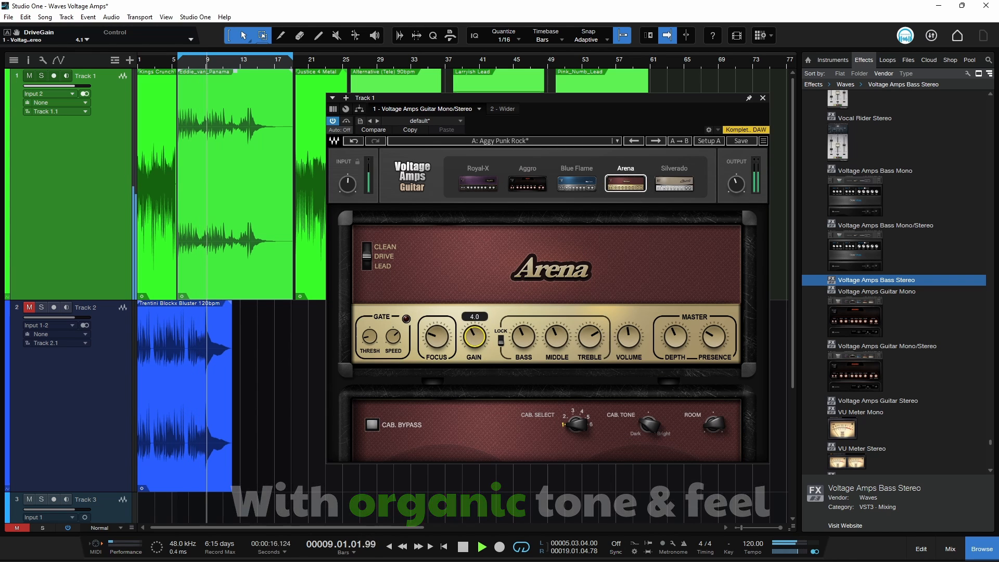
click(577, 184)
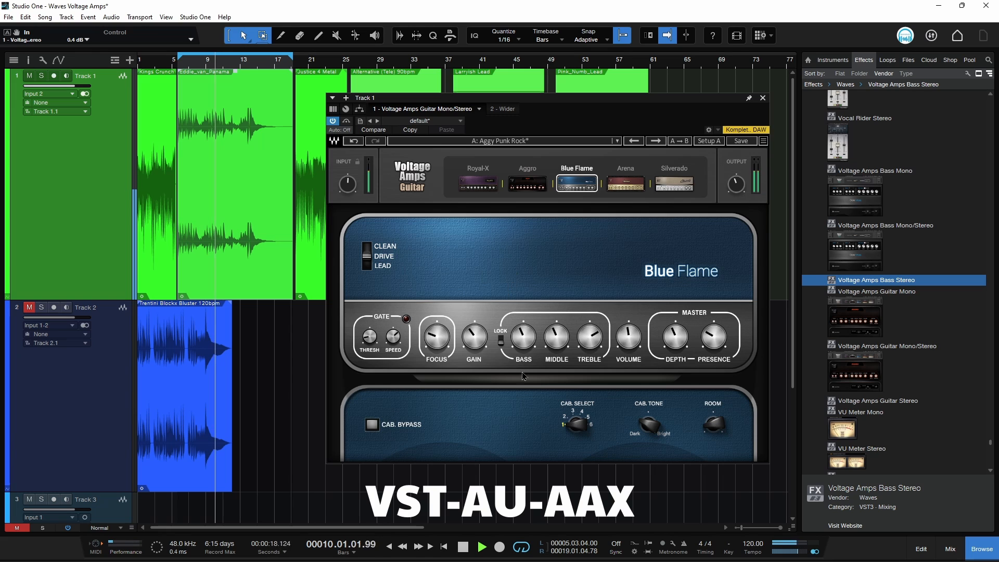
click(527, 183)
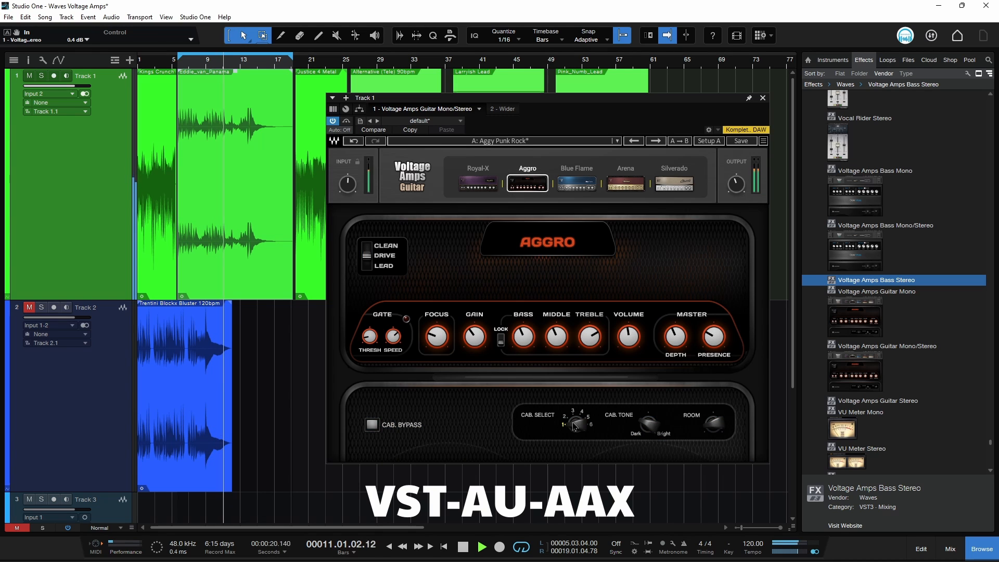
click(472, 184)
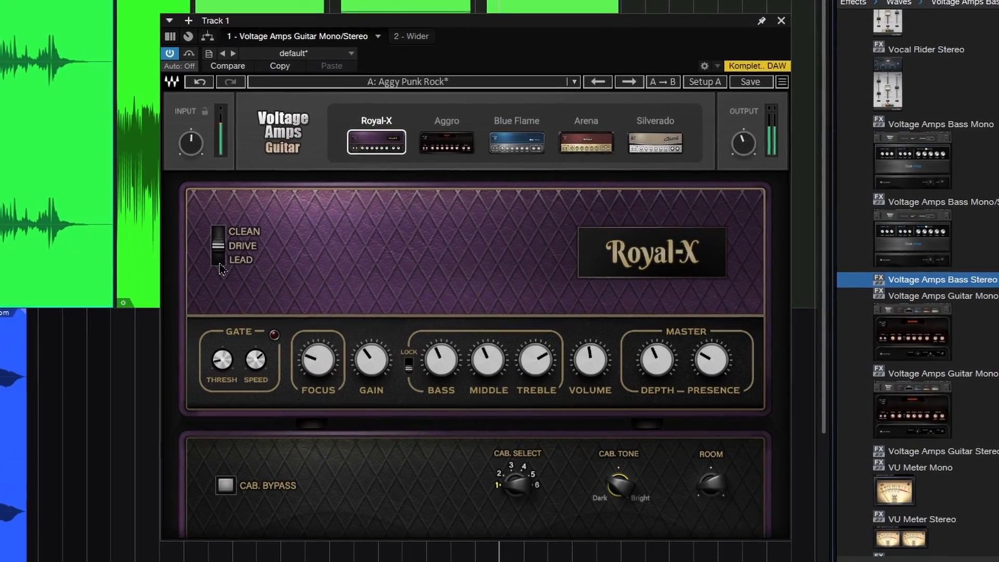
- Switch the Royal-X amp to its Lead channel and adjust its tone and room knobs
click(245, 261)
drag(334, 356, 335, 338)
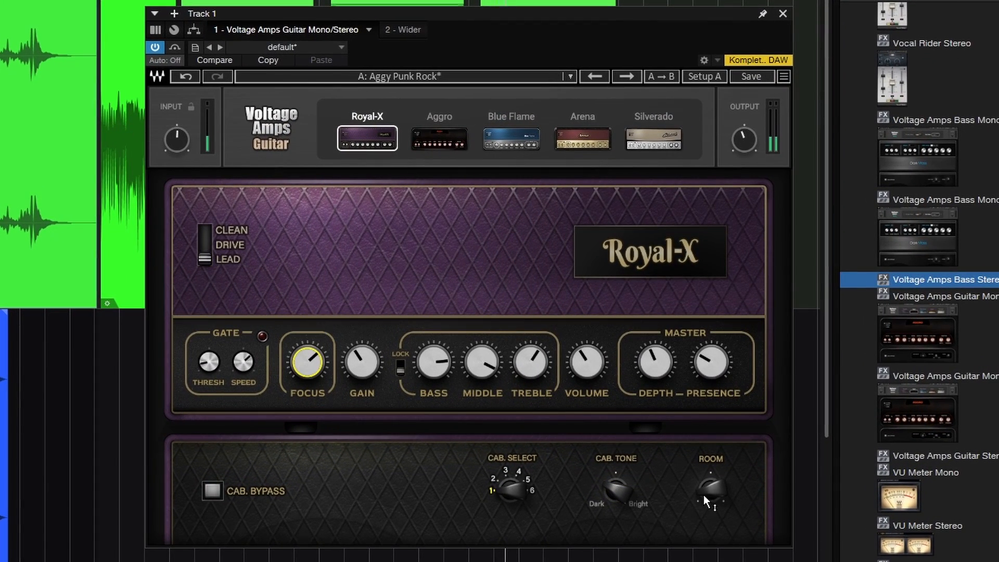
drag(711, 492, 711, 483)
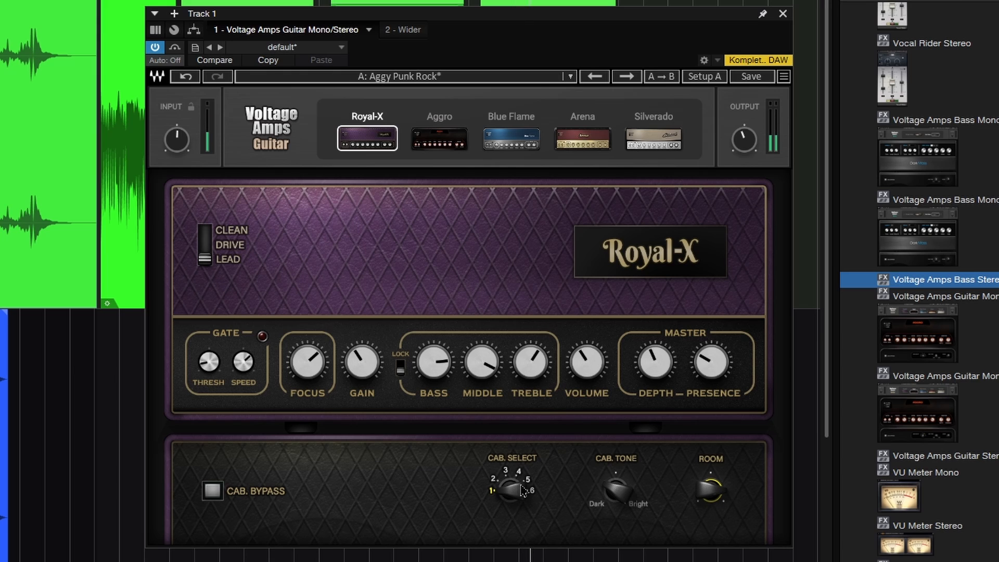
drag(519, 371, 497, 372)
- Select the Arena amp, lower its gain, and adjust the cabinet tone and room settings
click(570, 143)
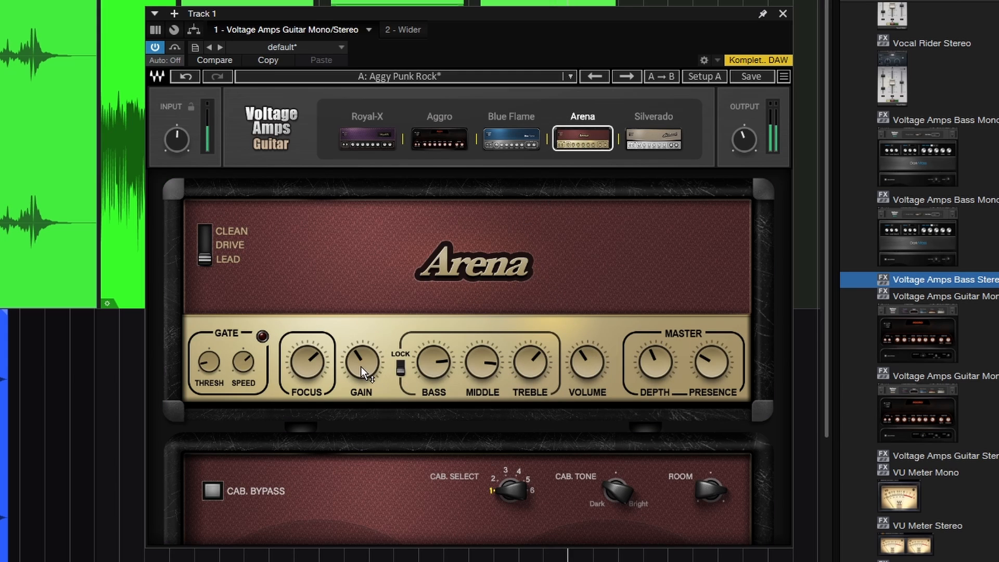
drag(365, 367, 364, 370)
click(719, 500)
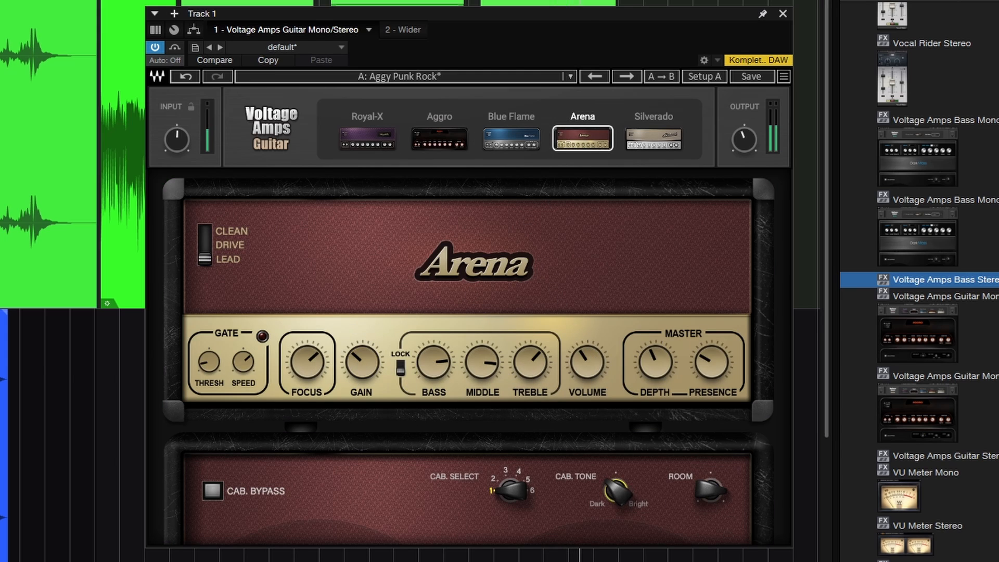
click(616, 491)
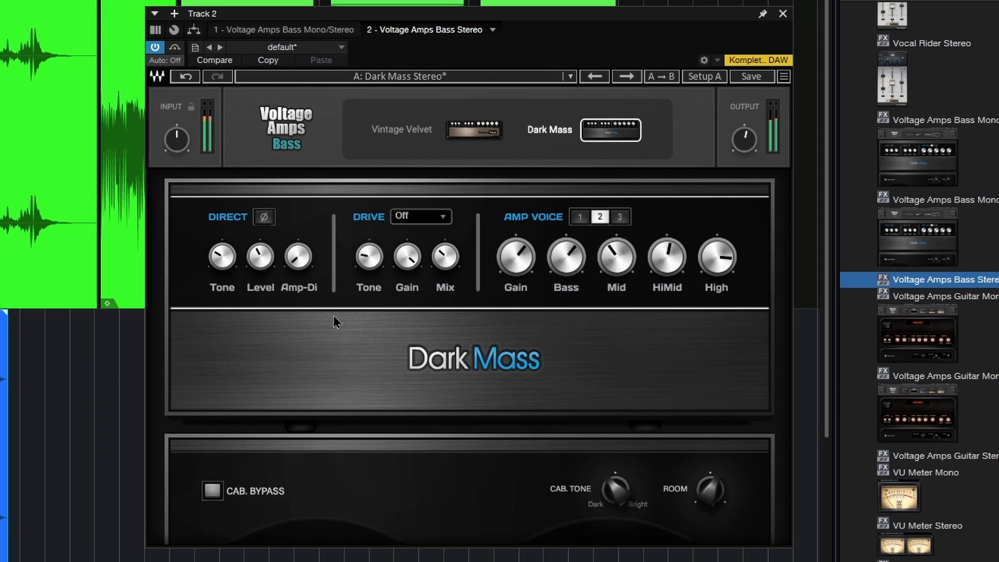
- Adjust the Dark Mass bass amp's Amp-Di blend and switch to the Vintage Velvet model
drag(296, 272, 300, 289)
click(484, 130)
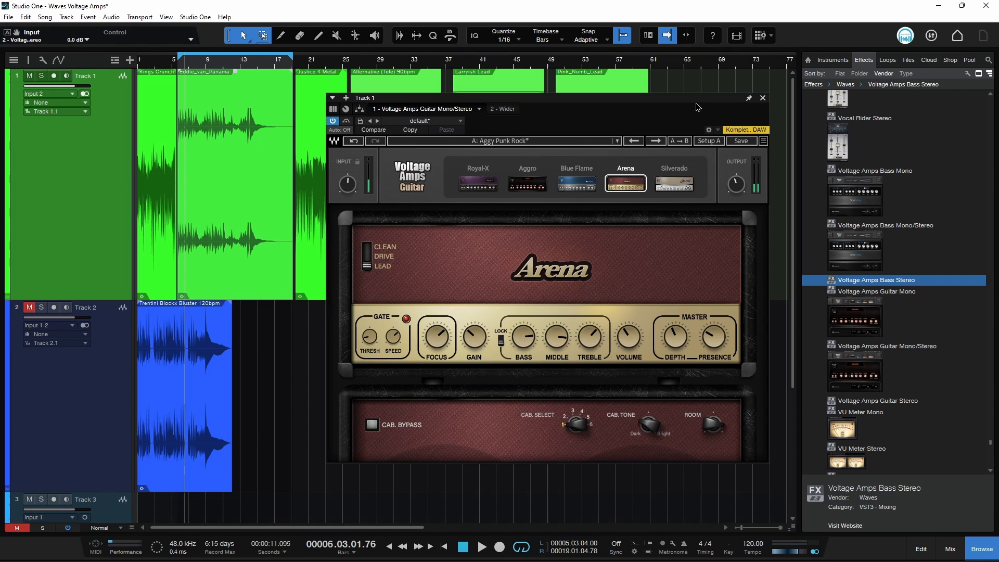
- Cycle Track 1's guitar amp through Royal-X, Blue Flame and Aggro, and set the Aggro to its Drive channel
drag(696, 104, 620, 92)
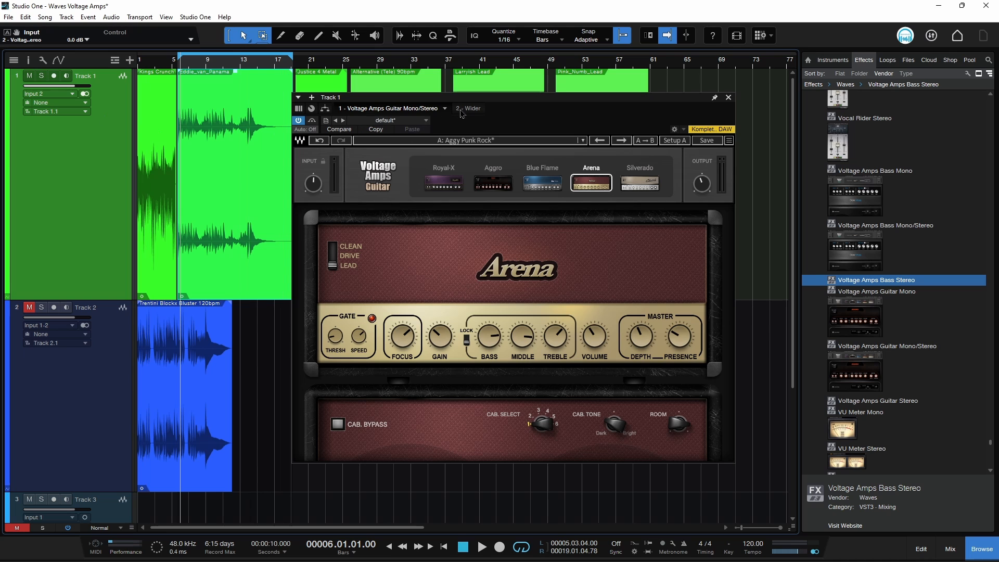
drag(503, 104, 519, 104)
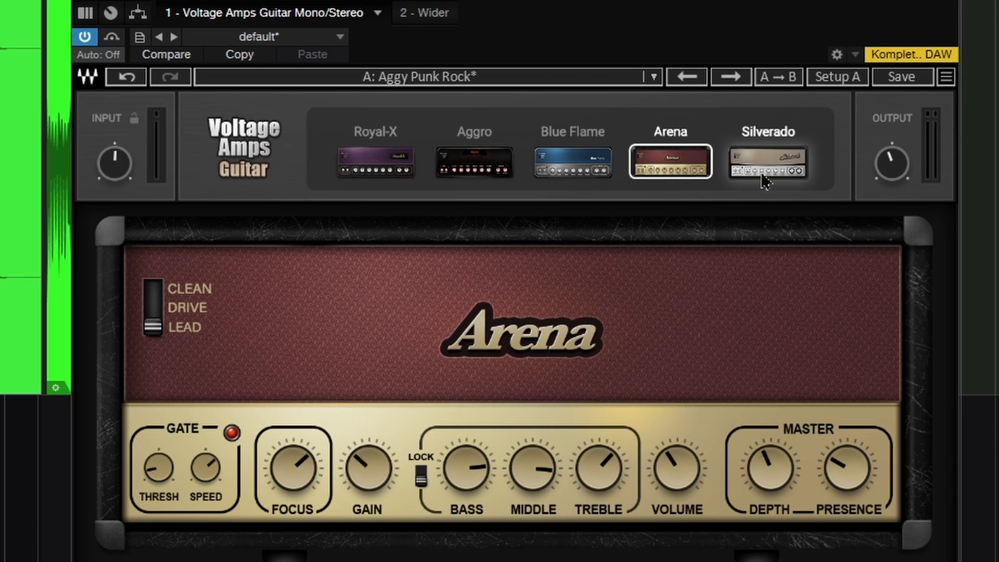
click(401, 171)
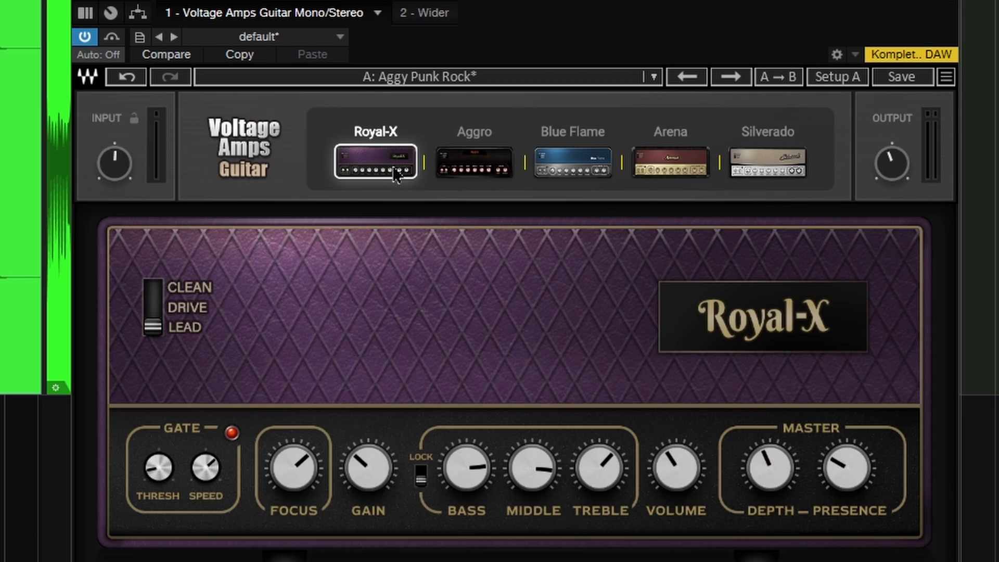
click(582, 161)
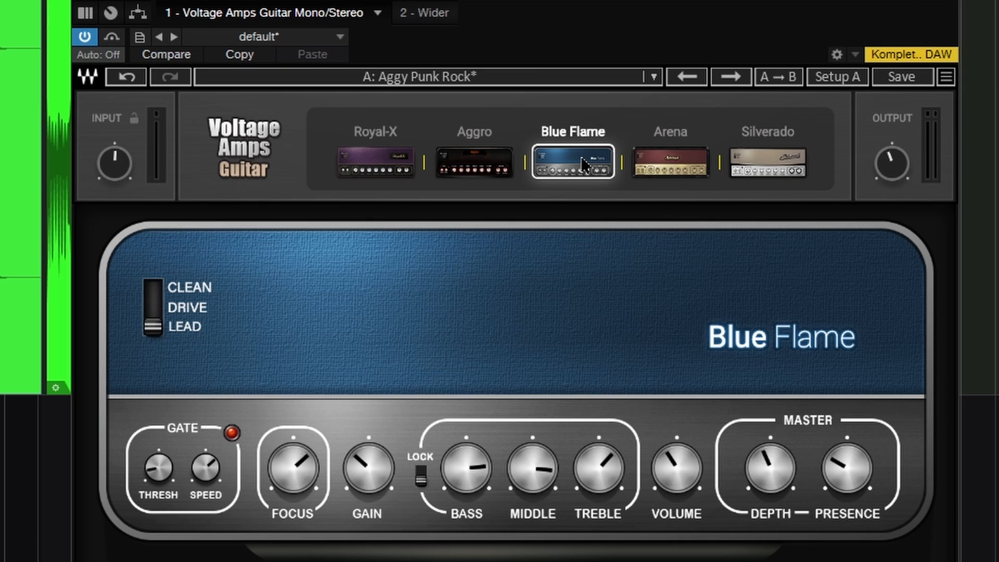
click(458, 170)
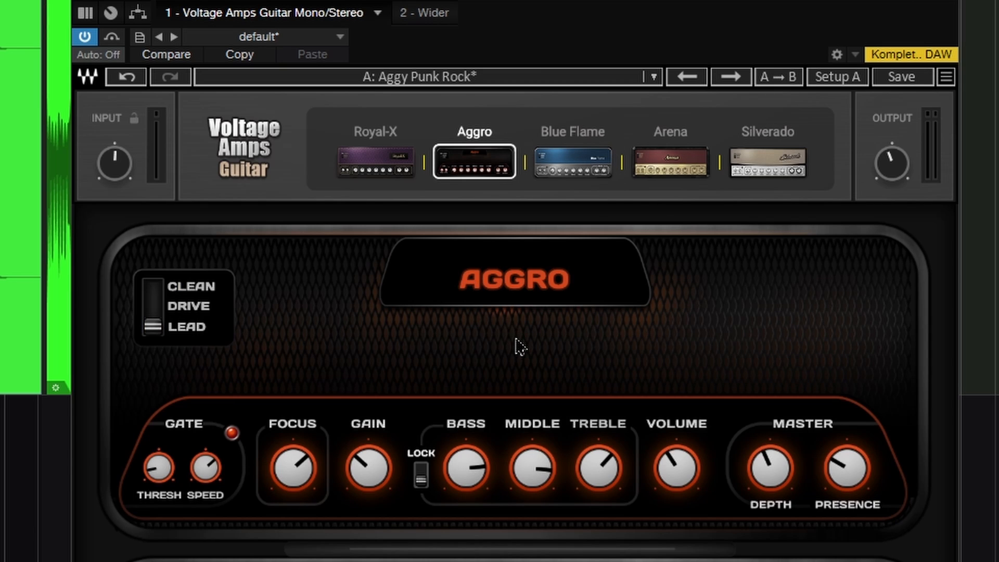
click(152, 307)
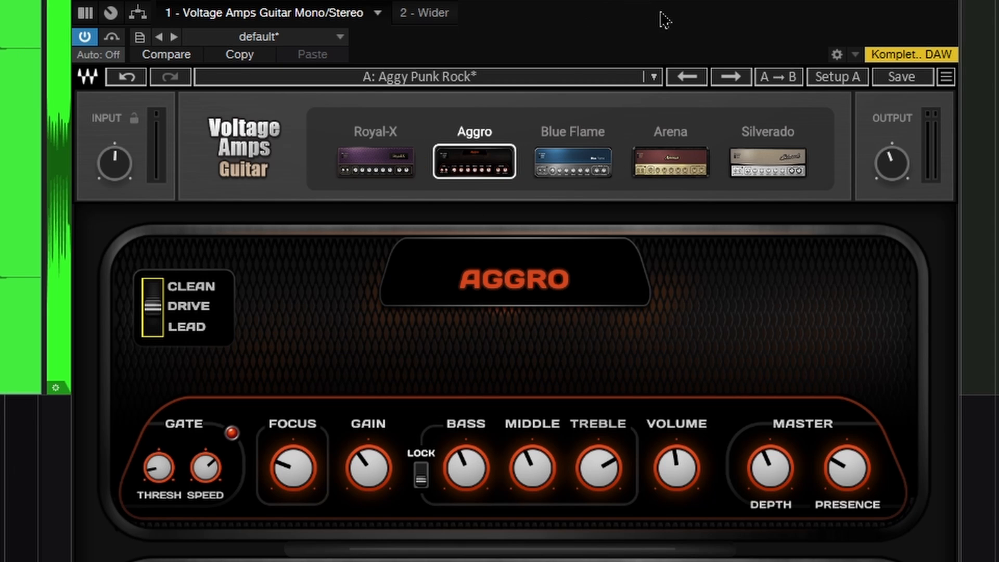
drag(681, 2, 658, 2)
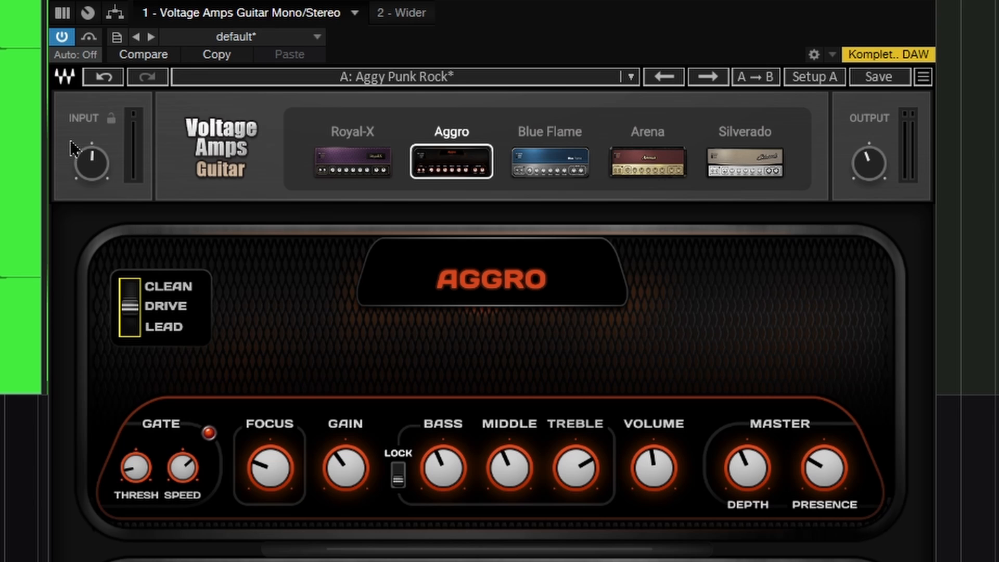
- Select the Royal-X amp and lower the guitar plug-in's input level
click(523, 183)
click(368, 172)
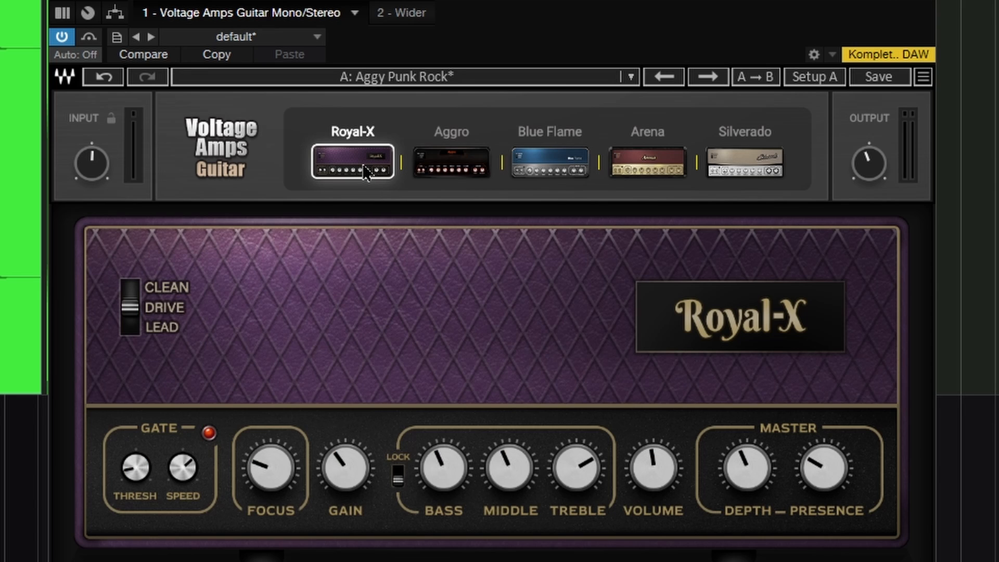
drag(91, 161, 92, 170)
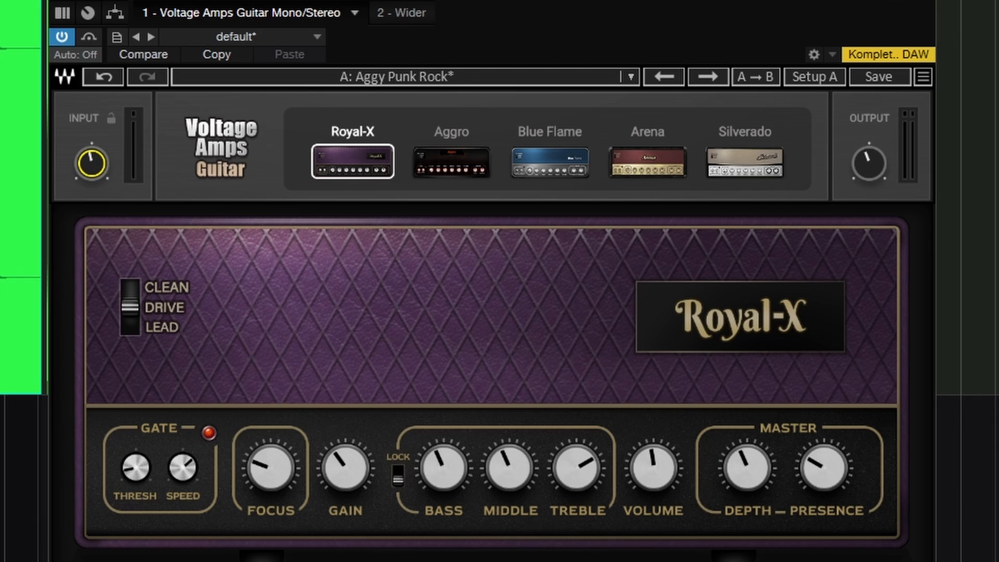
drag(91, 165, 91, 187)
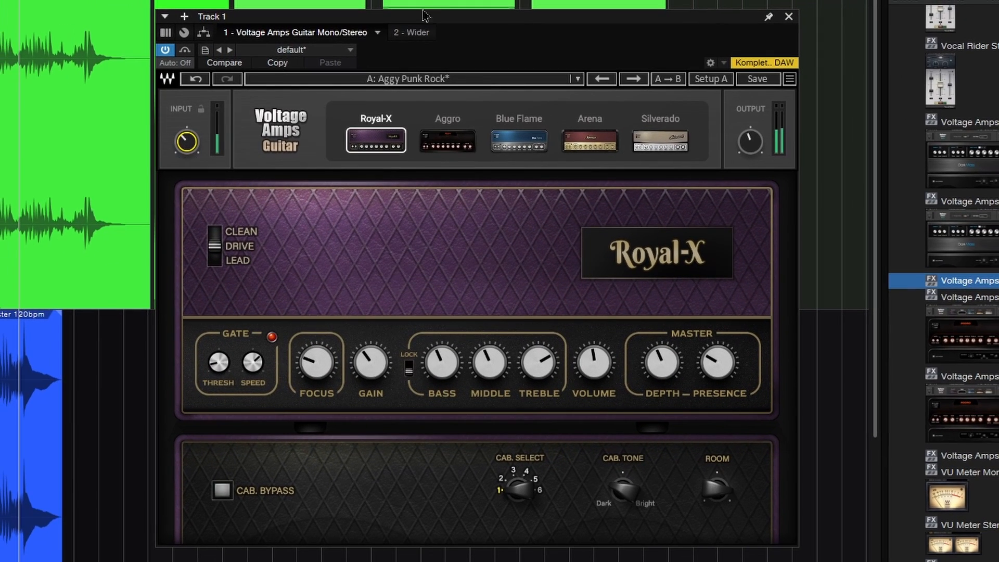
- Show the Wider plug-in on Track 1 alongside the guitar amp and deactivate it
click(416, 33)
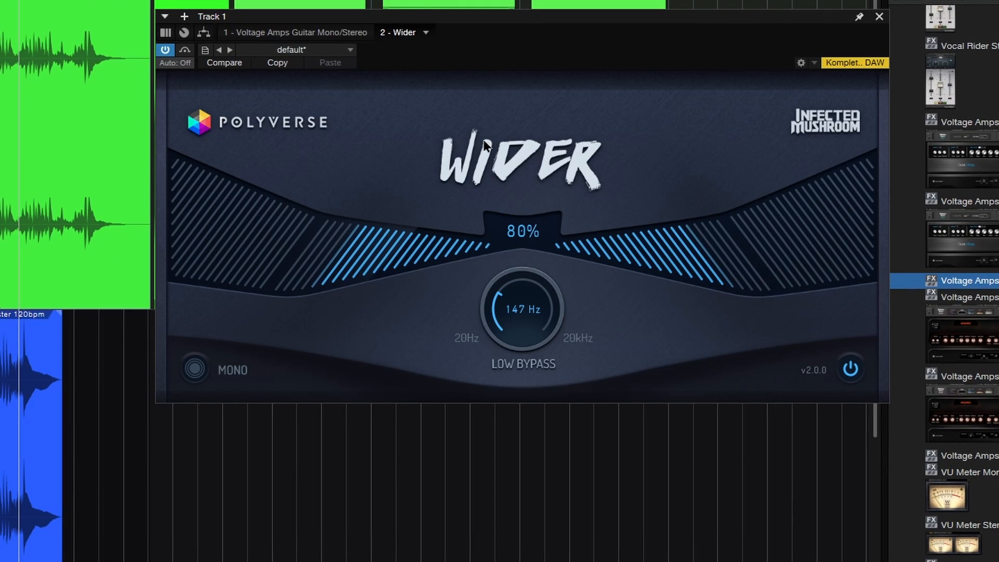
click(319, 32)
click(409, 32)
click(165, 49)
- Return to Voltage Amps Guitar and adjust its input and output levels
click(271, 32)
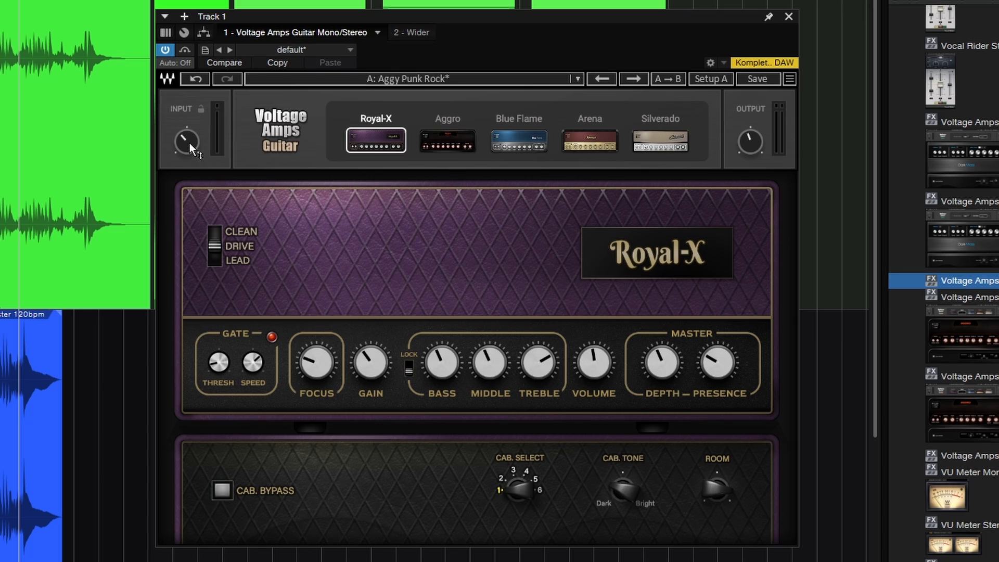
drag(187, 141, 187, 139)
click(750, 142)
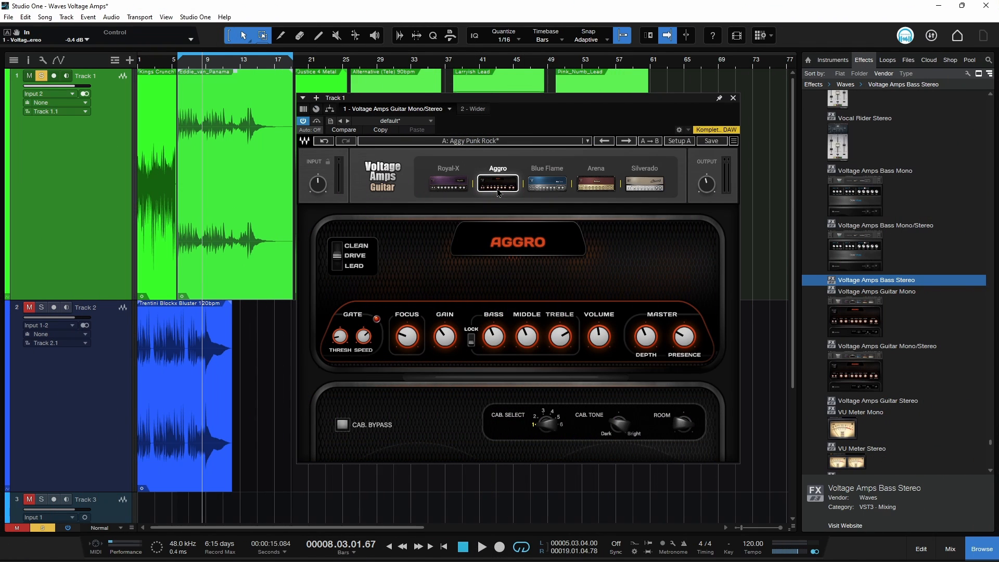
- Cycle through the guitar amp models, including Arena, Silverado and Aggro, and finish on the Royal-X
click(529, 183)
click(606, 186)
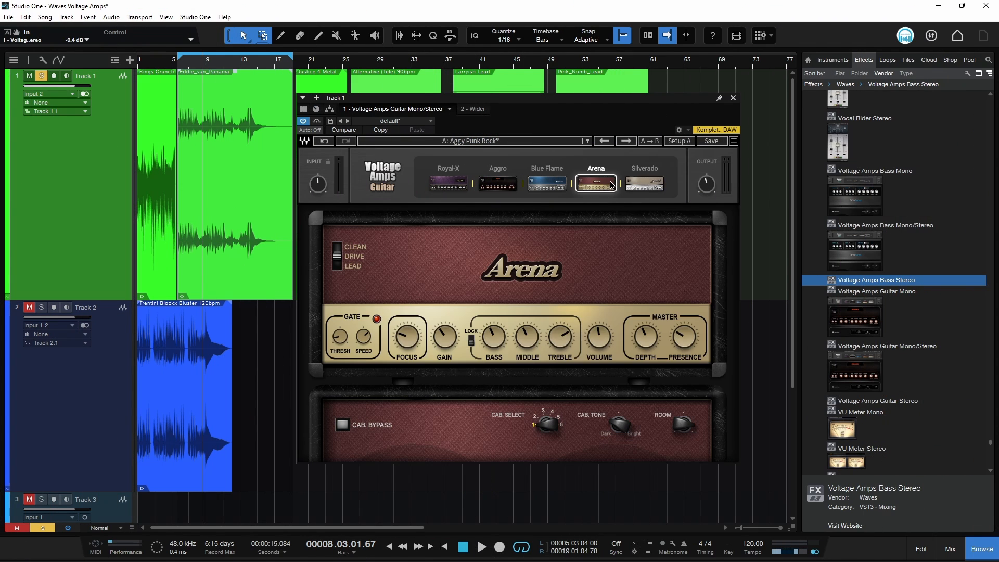
click(658, 190)
click(499, 187)
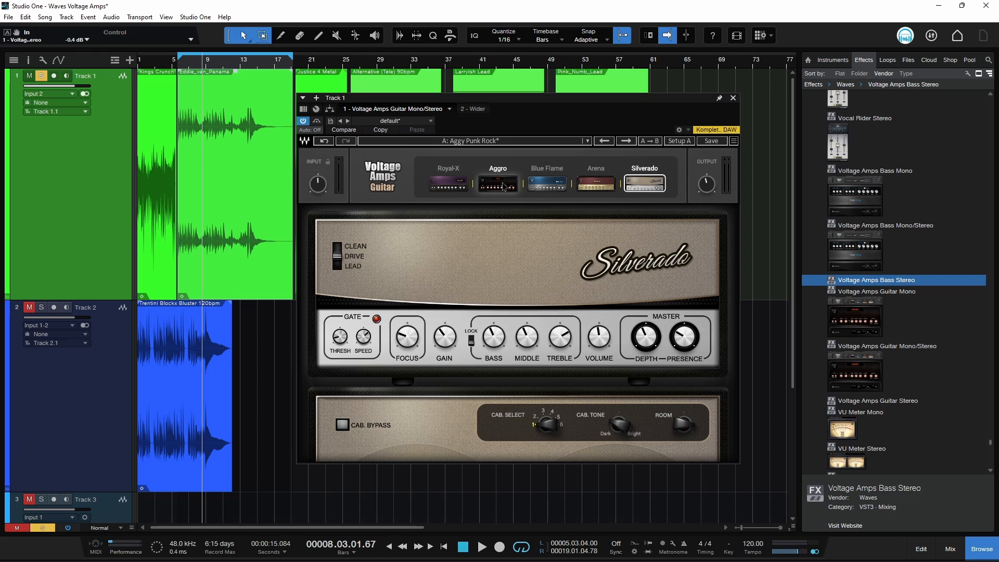
click(454, 188)
click(495, 192)
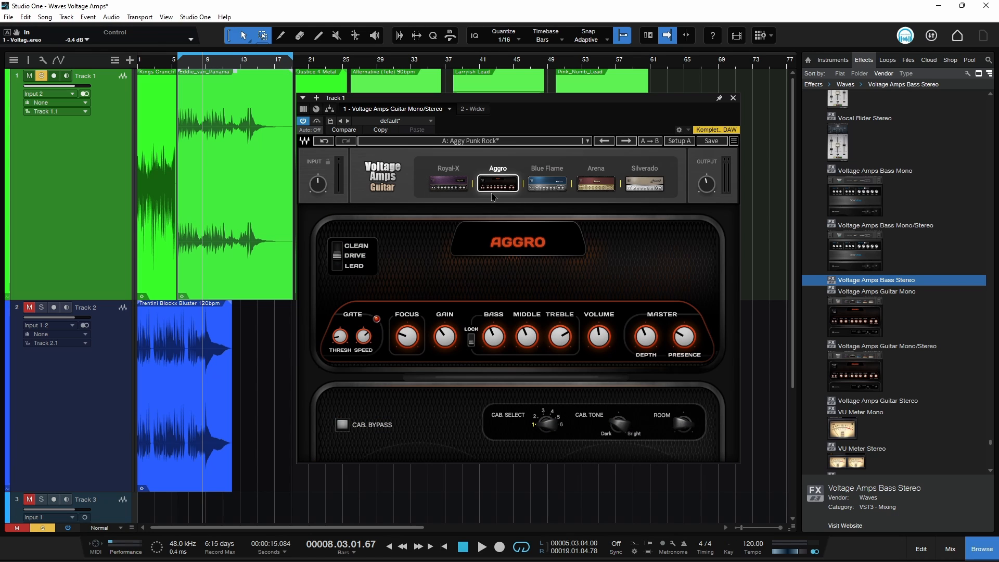
click(449, 185)
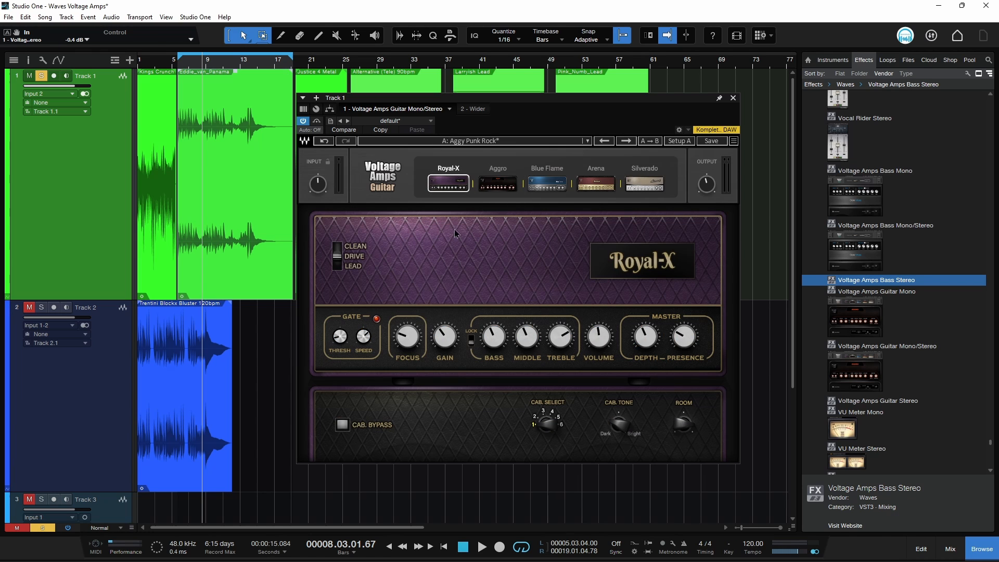
- Step the Royal-X through its Clean, Drive and Lead channels and compare it briefly with the Aggro
click(337, 248)
click(338, 256)
click(338, 267)
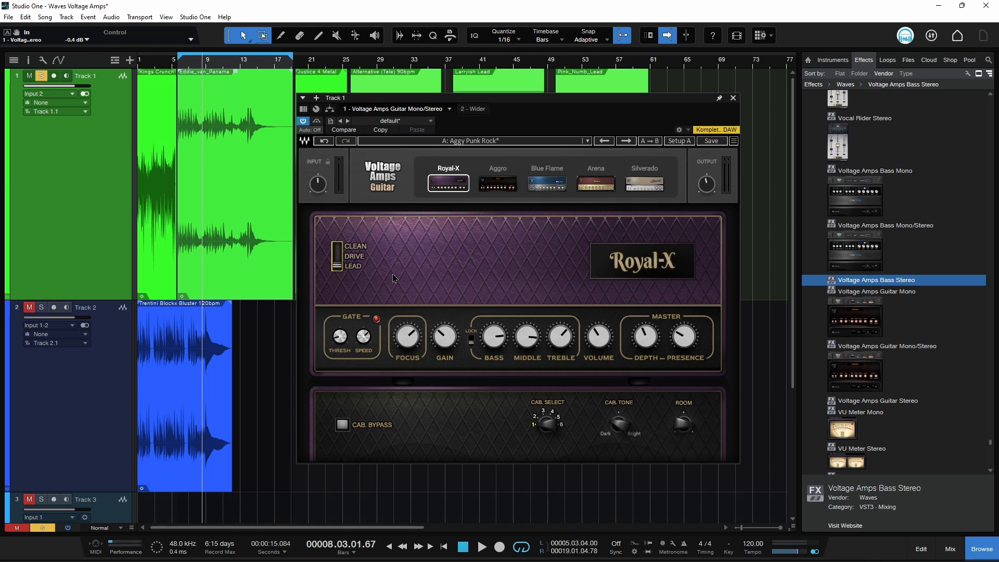
click(498, 183)
click(451, 188)
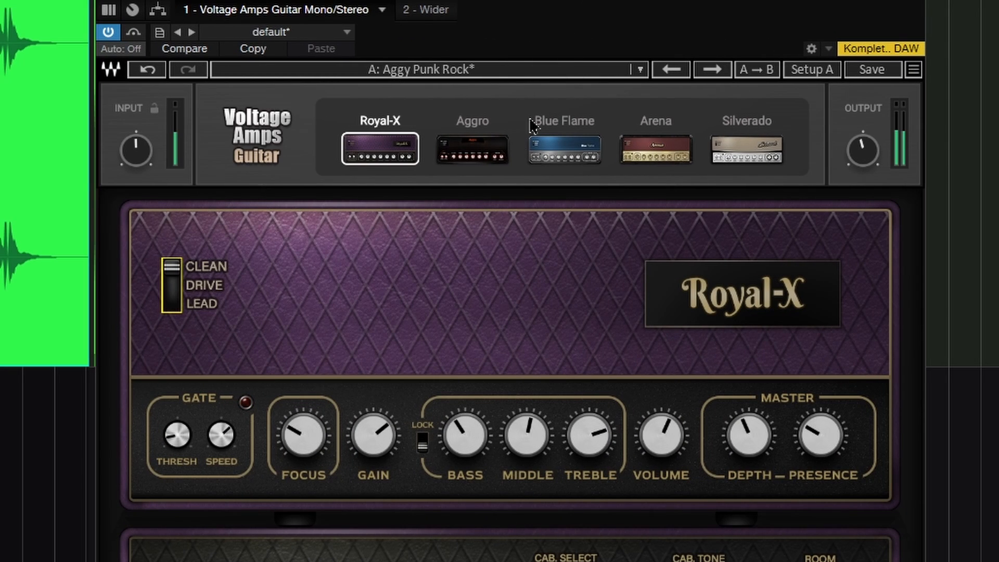
- Switch the Royal-X from Clean to its Drive channel and raise the gain
click(176, 289)
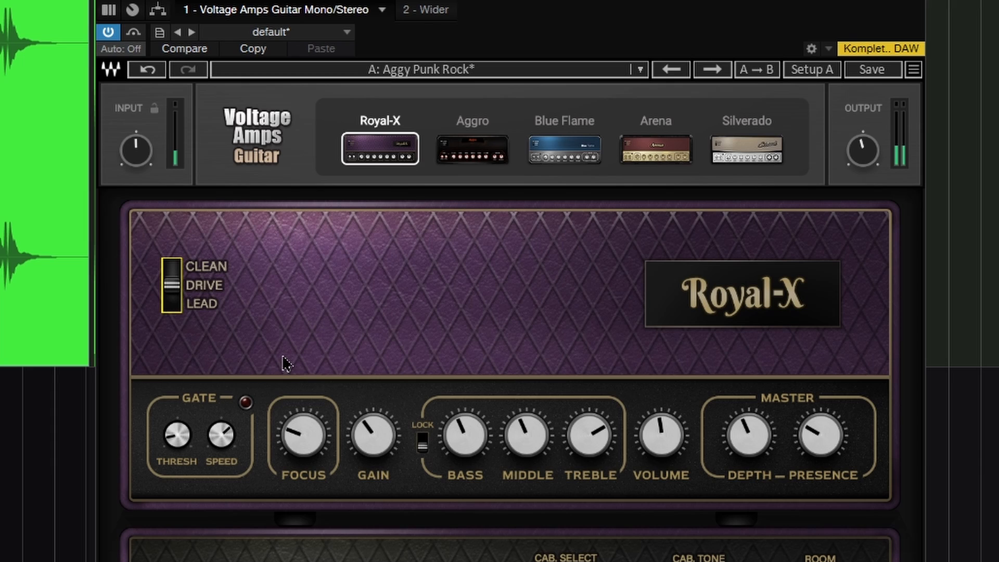
drag(366, 446, 367, 433)
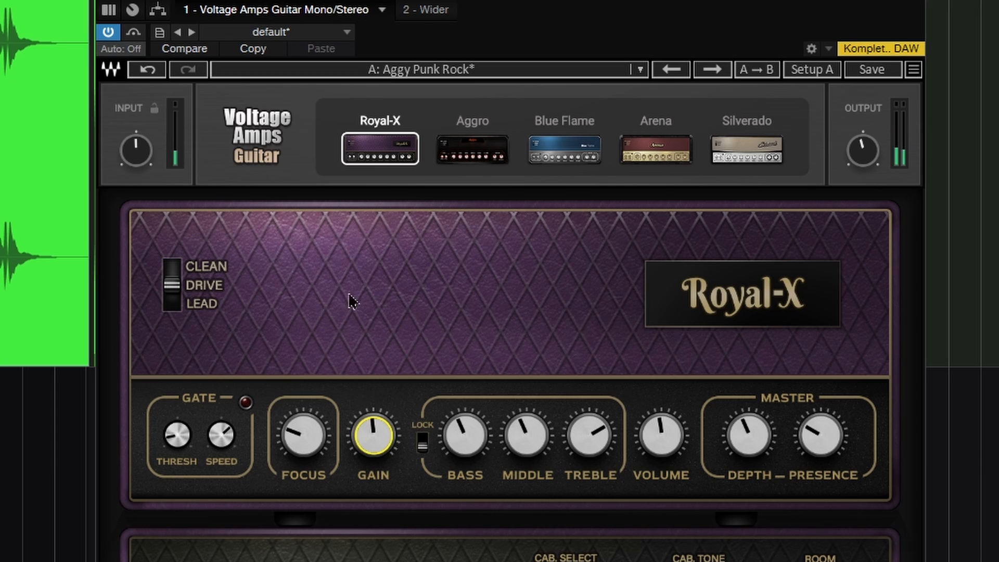
- Audition the Blue Flame and Arena amps on the Drive channel with the gain lowered to 3.5
click(576, 155)
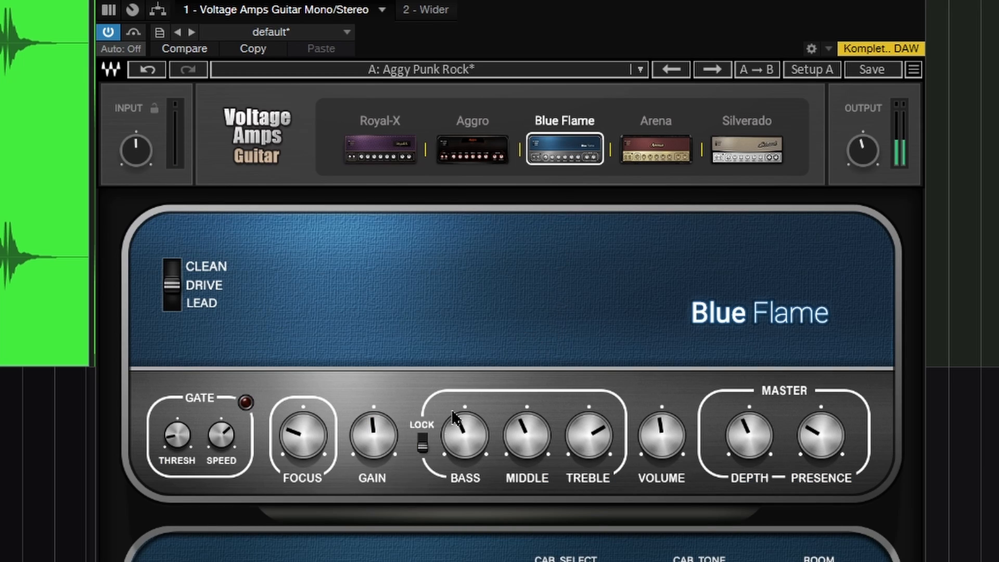
mouse_move(367, 463)
mouse_down()
mouse_move(367, 477)
mouse_move(367, 466)
mouse_up()
click(665, 149)
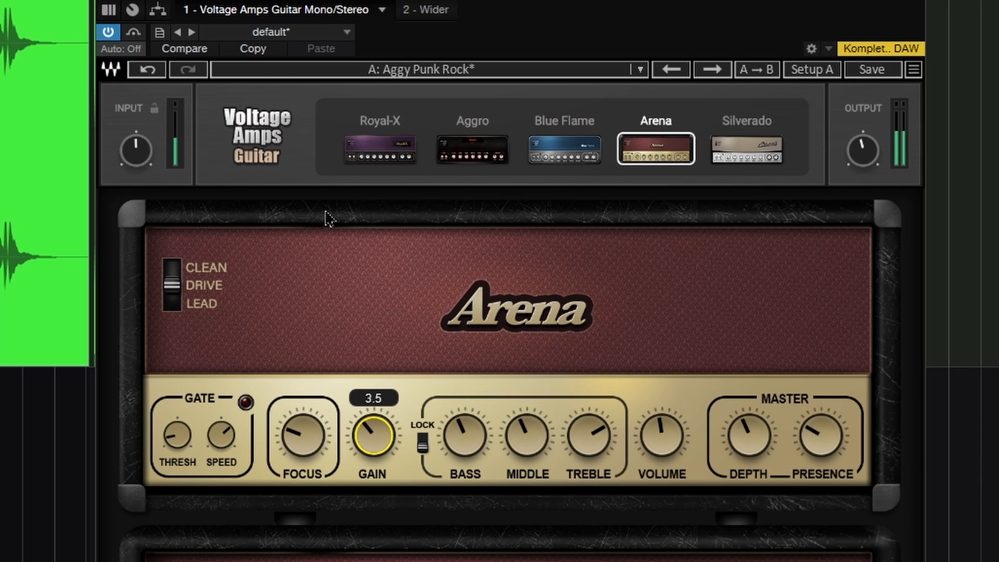
- Audition the Arena amp's Lead channel and adjust its gain
click(172, 303)
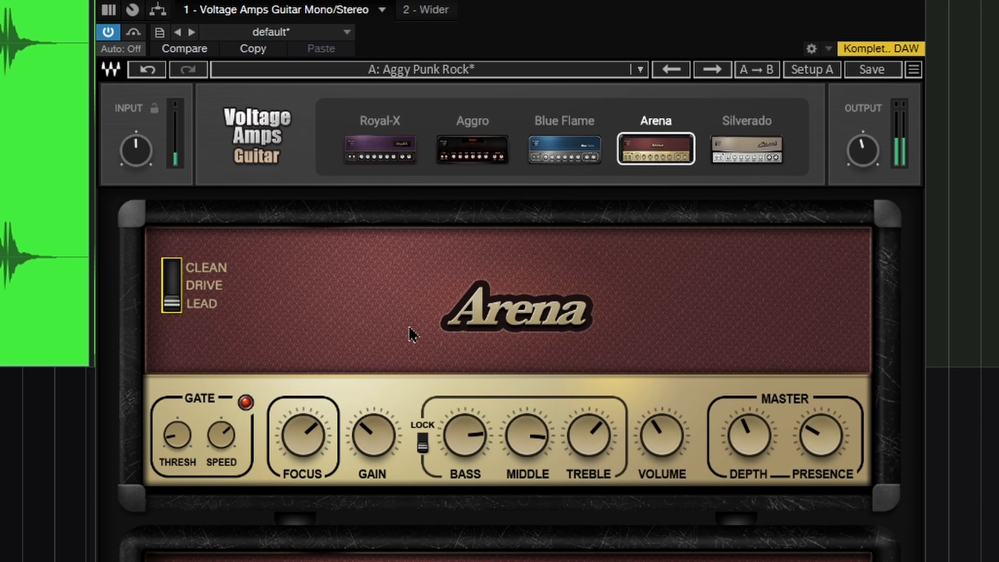
click(371, 436)
mouse_move(371, 436)
mouse_down()
mouse_move(371, 416)
mouse_move(370, 436)
mouse_up()
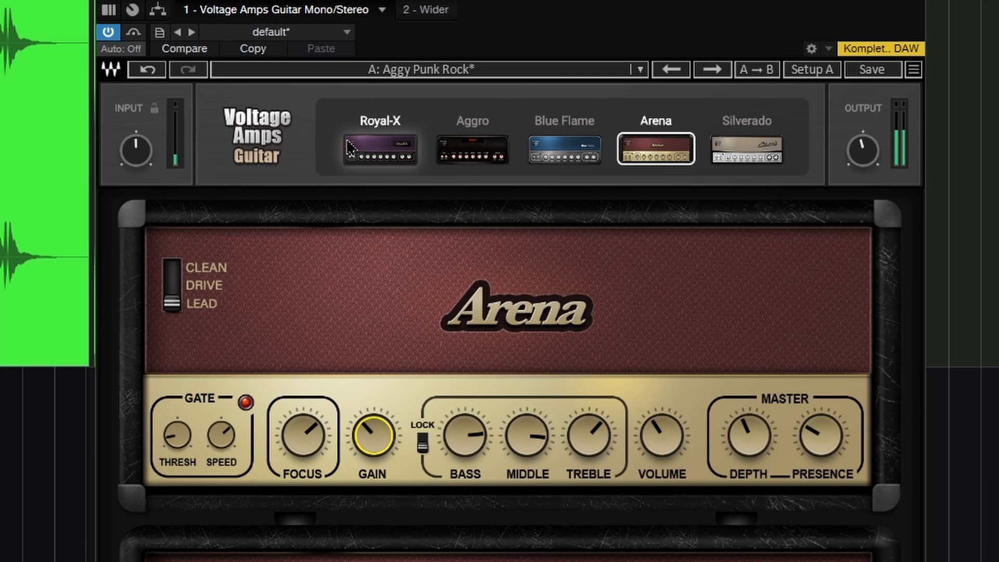
- Switch to the Royal-X on its Clean channel, set the gate threshold to -19.7 dB and adjust the gate speed
click(375, 154)
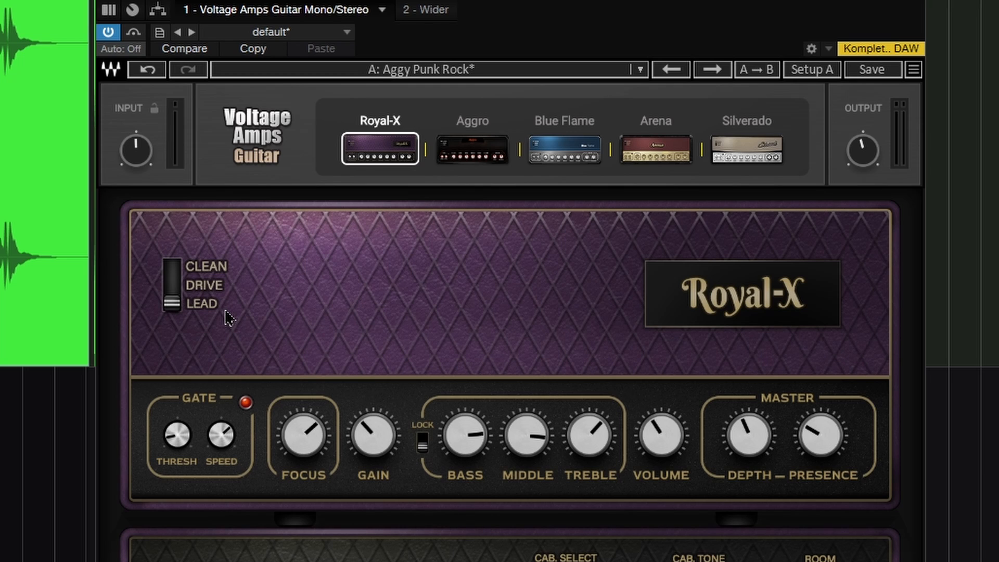
click(200, 307)
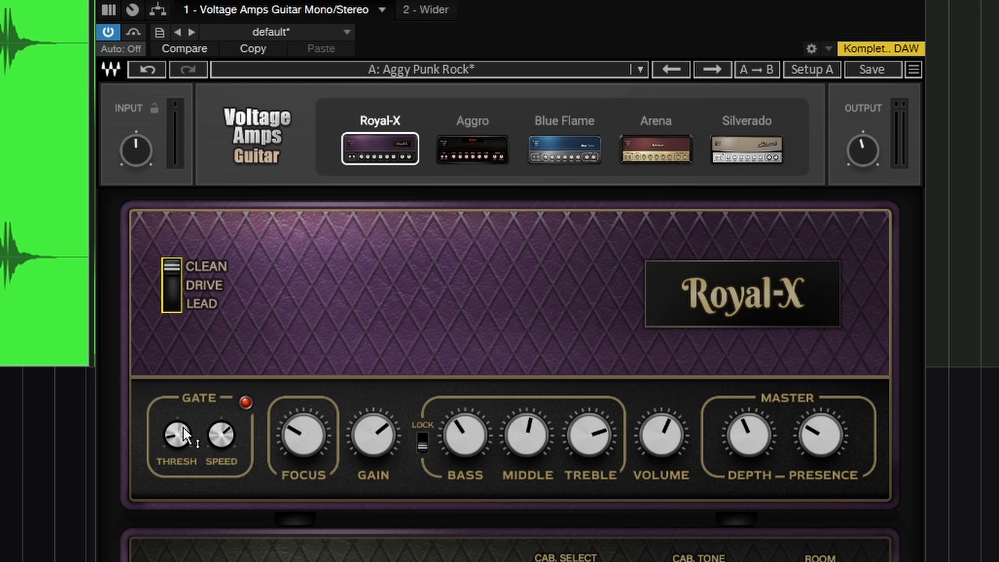
drag(183, 434, 226, 440)
click(221, 435)
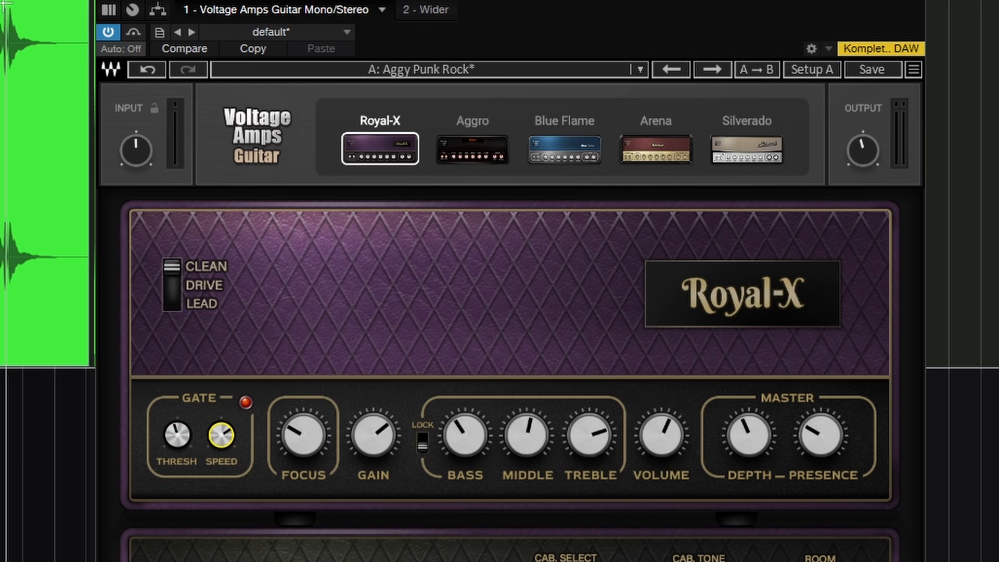
drag(294, 0, 350, 36)
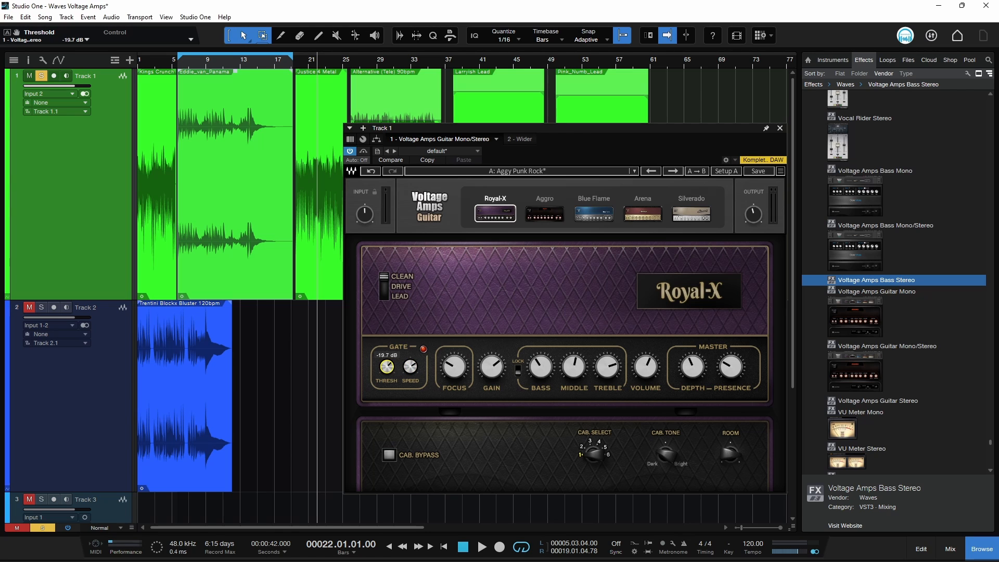
drag(411, 369, 412, 359)
- Play the third clip through the Aggro amp while setting the gate threshold to -18.4 dB and the room amount to 1.5
click(544, 214)
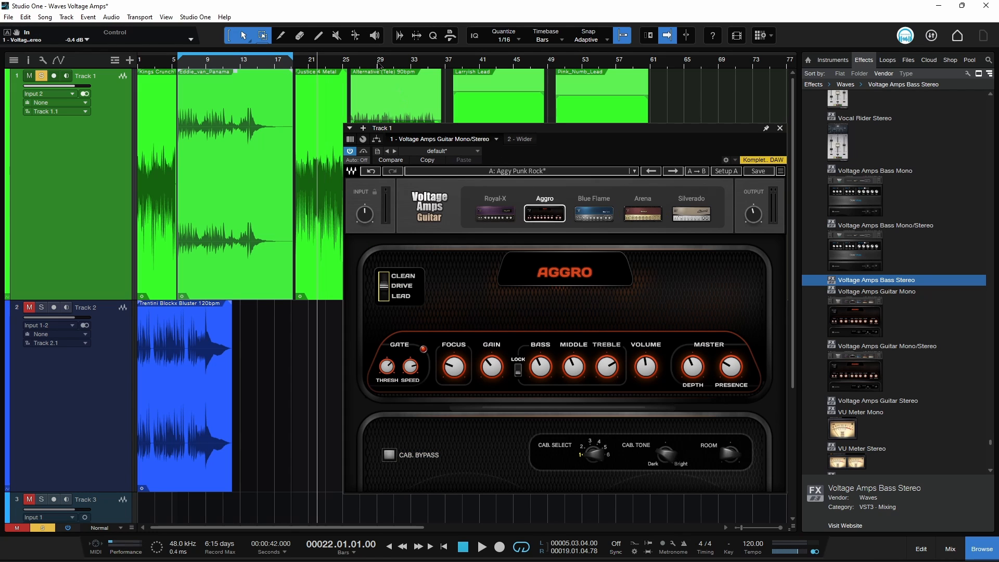
click(308, 52)
key(space)
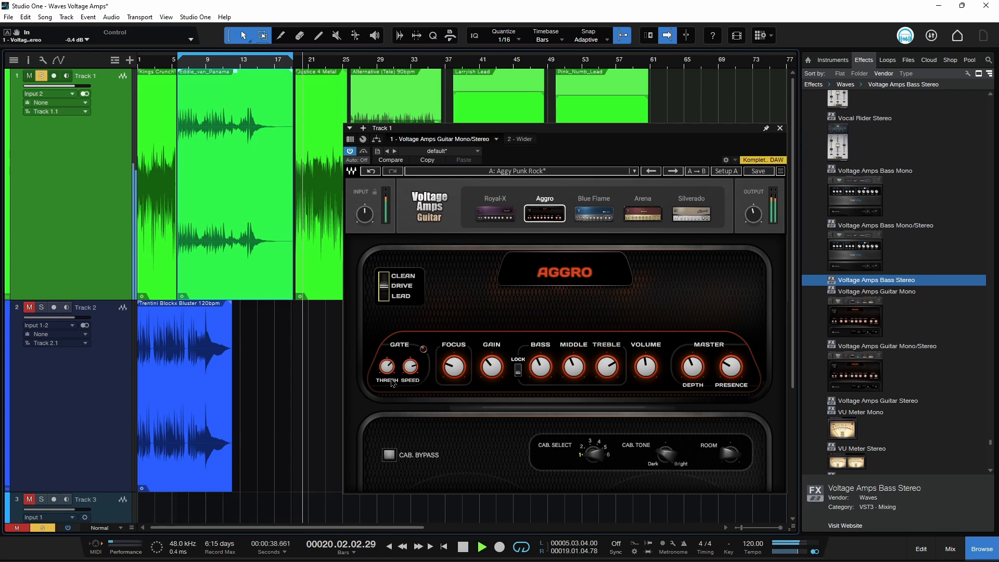
click(410, 368)
click(386, 369)
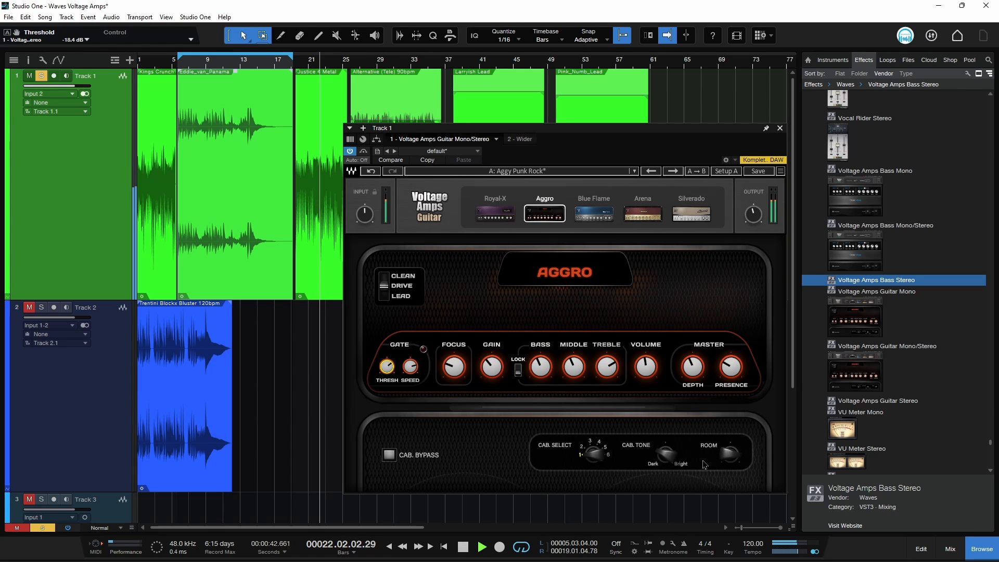
click(725, 451)
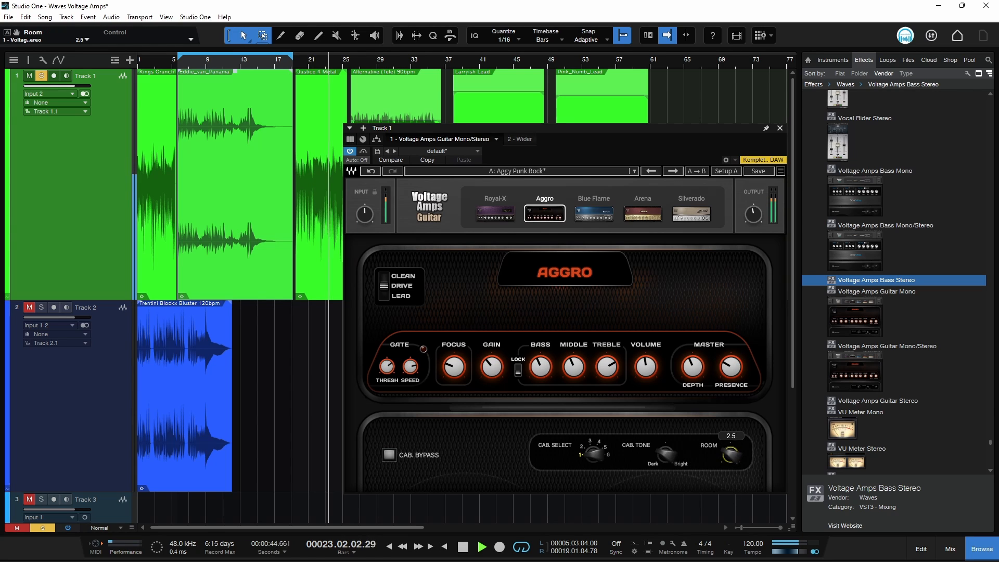
key(space)
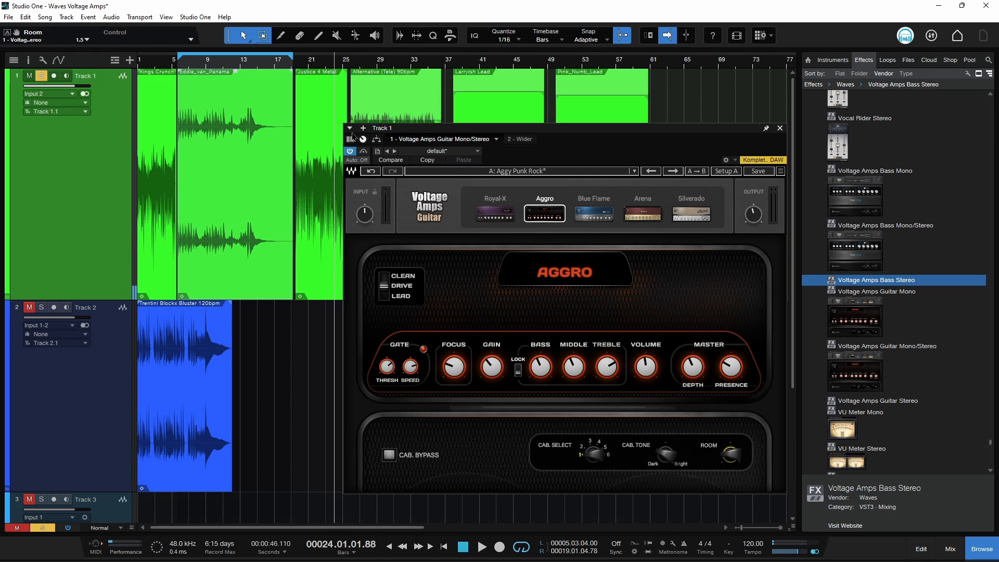
- Replay the clip from bar 20 and sweep the Aggro's Focus control from about 1.9 up to maximum
click(305, 64)
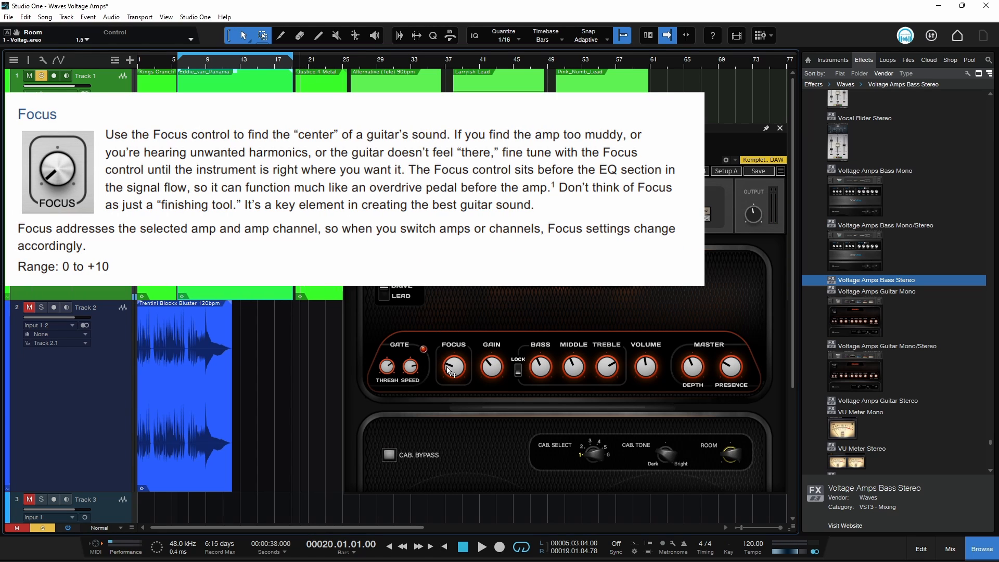
mouse_move(453, 368)
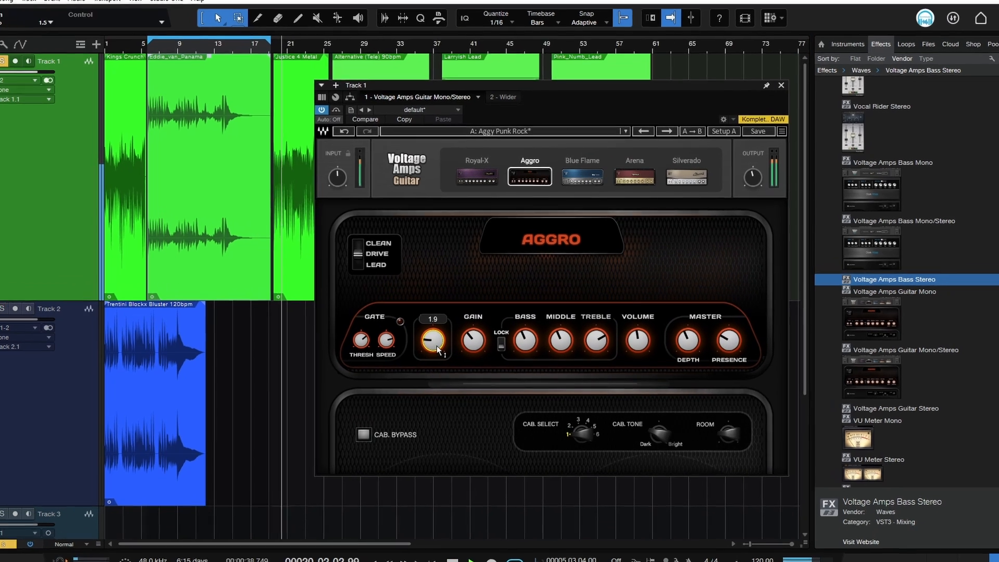
drag(448, 347, 448, 340)
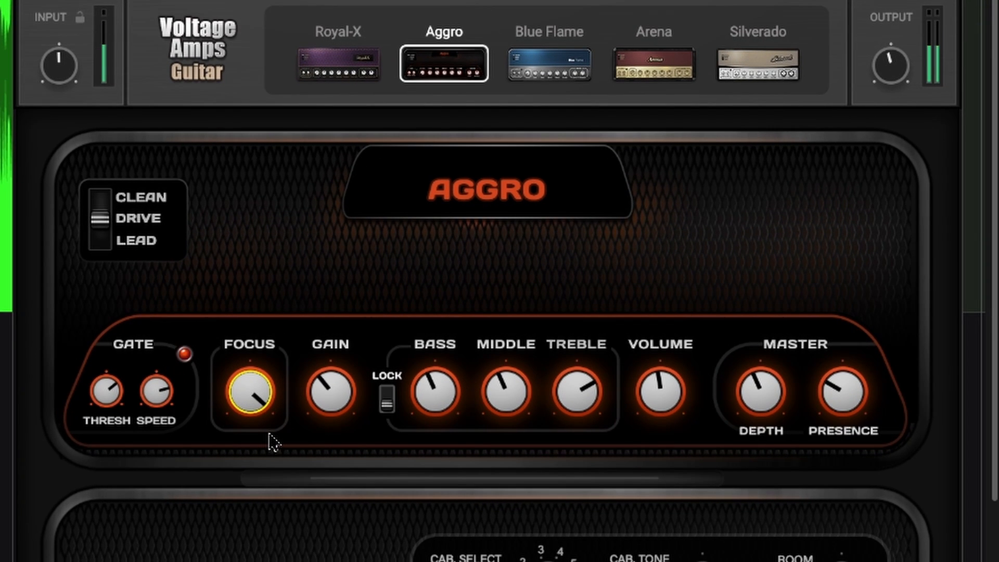
- Lower the Aggro's gate threshold to -50.5 dB and bring its Focus back down to a low setting
drag(105, 392, 106, 416)
drag(235, 395, 260, 385)
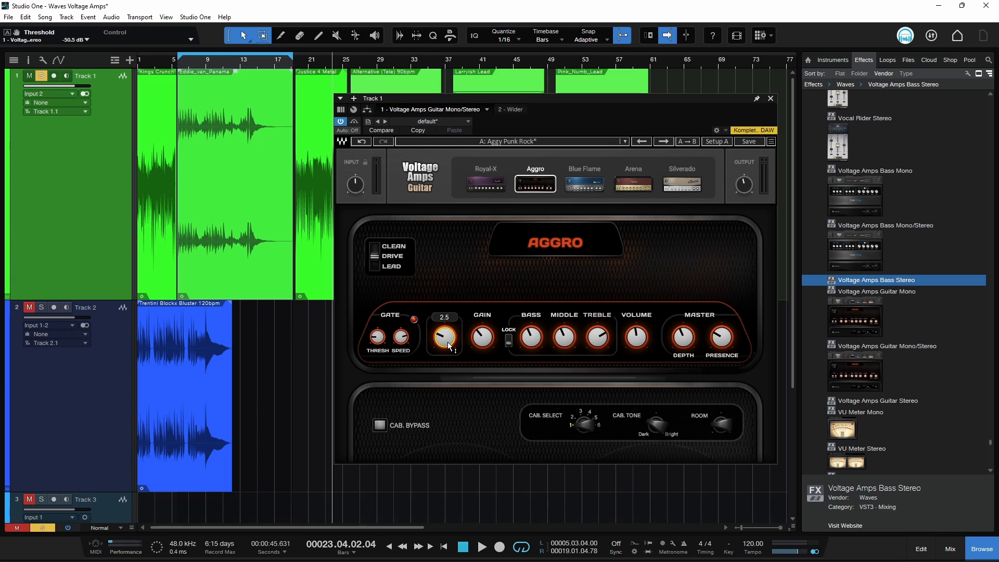
mouse_move(449, 346)
mouse_down()
mouse_move(449, 325)
mouse_move(448, 355)
mouse_up()
- Raise the Aggro's gain to 9.9 during playback, then bring it back down to a moderate level
click(483, 337)
drag(484, 337, 485, 286)
key(space)
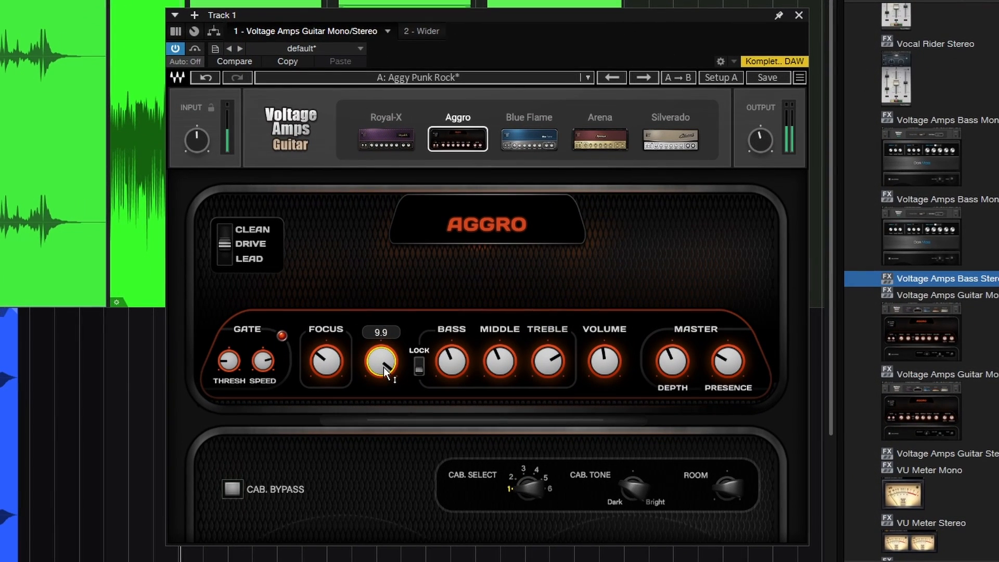
drag(424, 360, 424, 403)
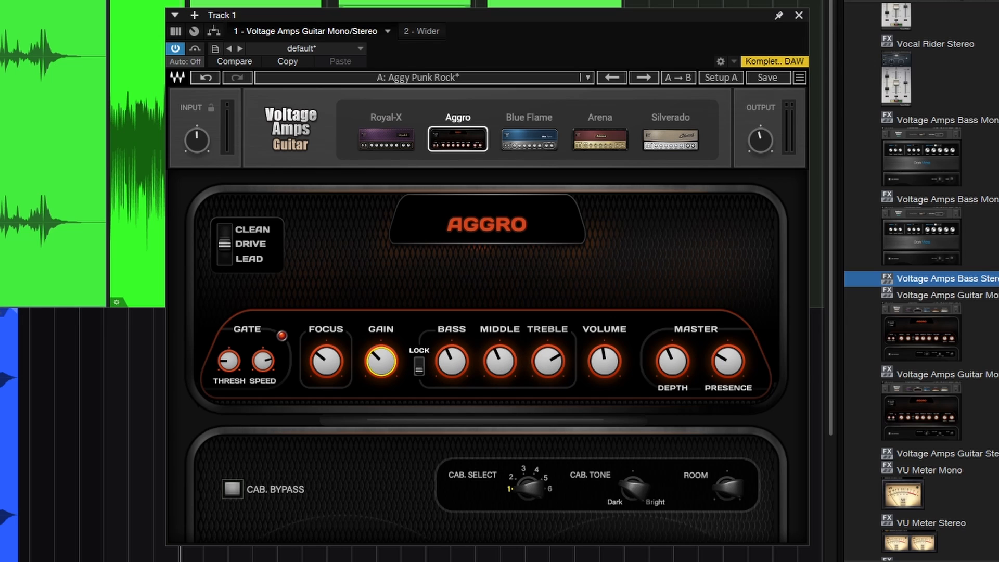
- Sweep the Aggro's bass and middle down to 0 and adjust the treble to hear the EQ range
mouse_move(464, 388)
mouse_down()
mouse_move(464, 356)
mouse_move(464, 387)
mouse_up()
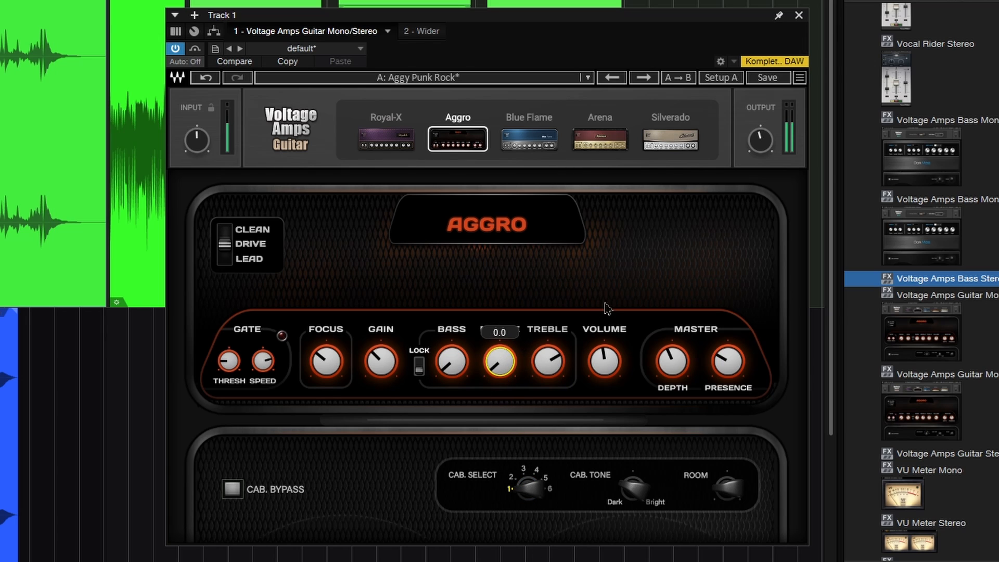
mouse_move(557, 367)
mouse_down()
mouse_move(557, 390)
mouse_move(498, 358)
mouse_move(454, 357)
mouse_move(453, 344)
mouse_move(547, 361)
mouse_up()
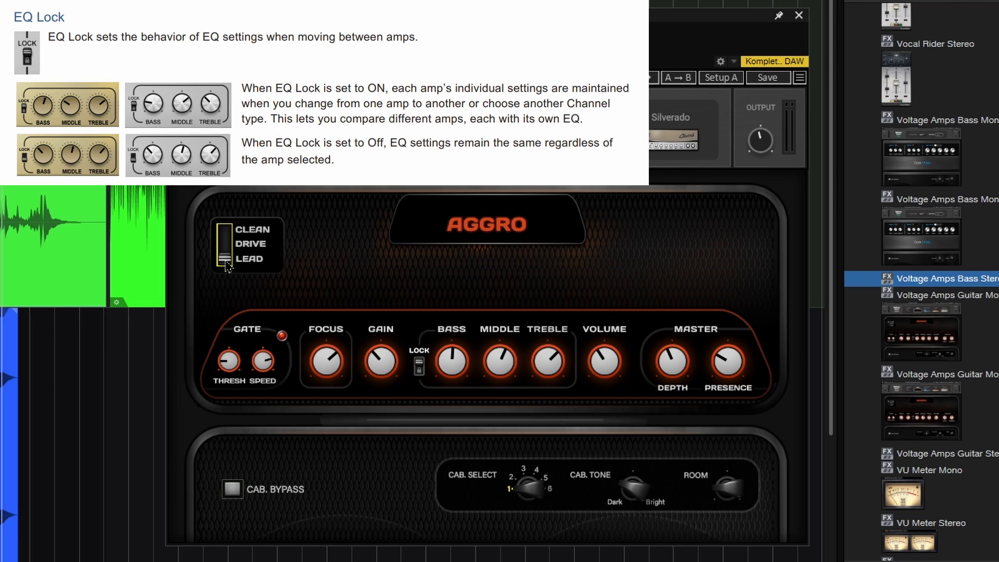
- Compare how the EQ settings carry over on the Clean channel between the Aggro and Blue Flame amps
click(224, 229)
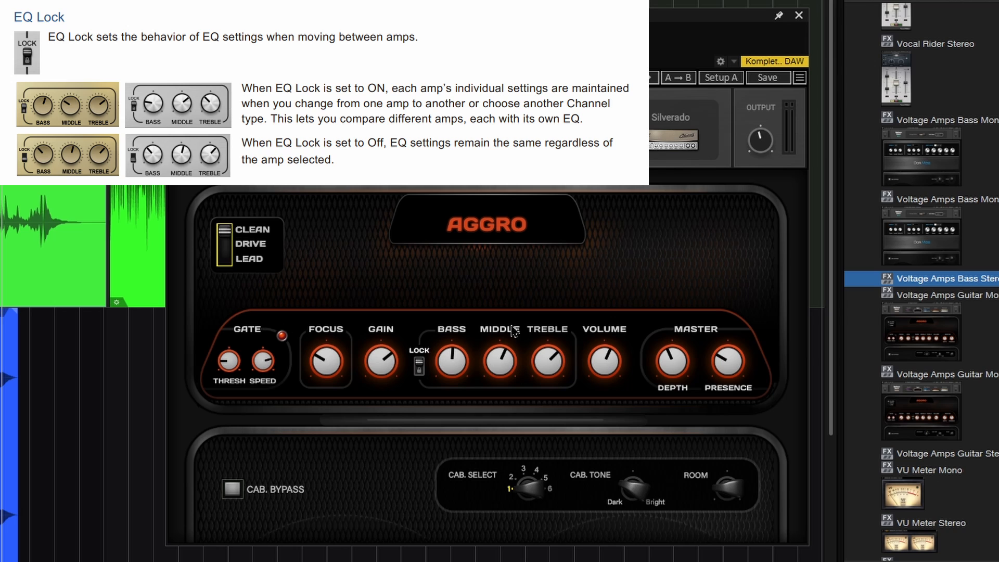
click(530, 138)
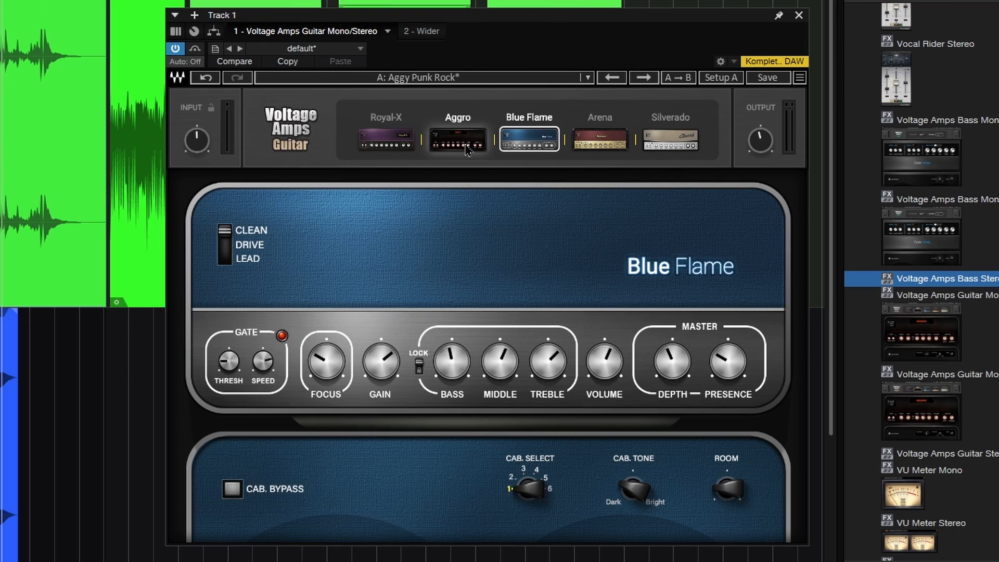
click(458, 138)
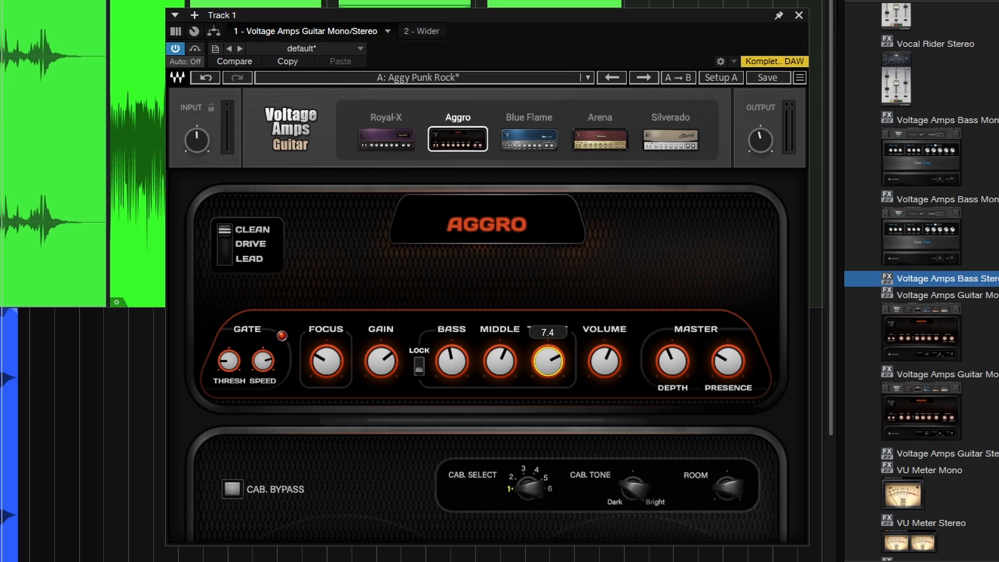
- Adjust the channel volume, switch to the Drive channel and compare the Blue Flame with the Aggro
mouse_move(598, 364)
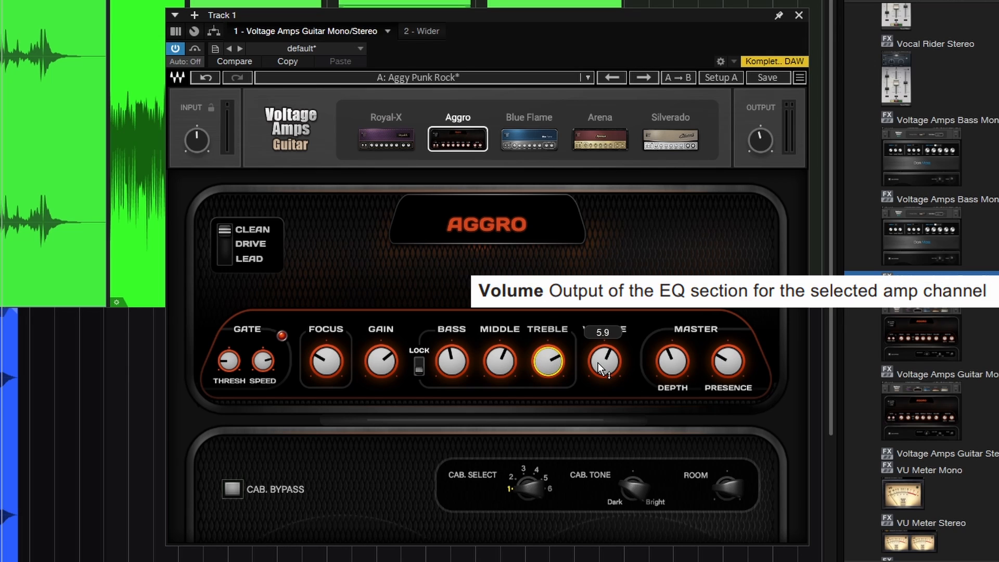
mouse_move(598, 363)
mouse_down()
mouse_move(602, 394)
mouse_move(604, 365)
mouse_up()
click(223, 245)
click(529, 140)
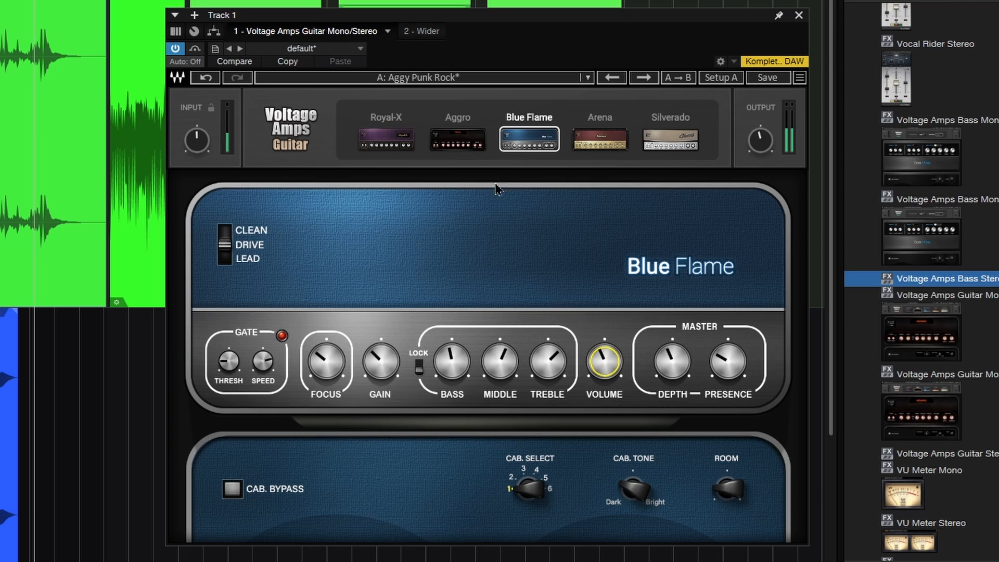
click(456, 141)
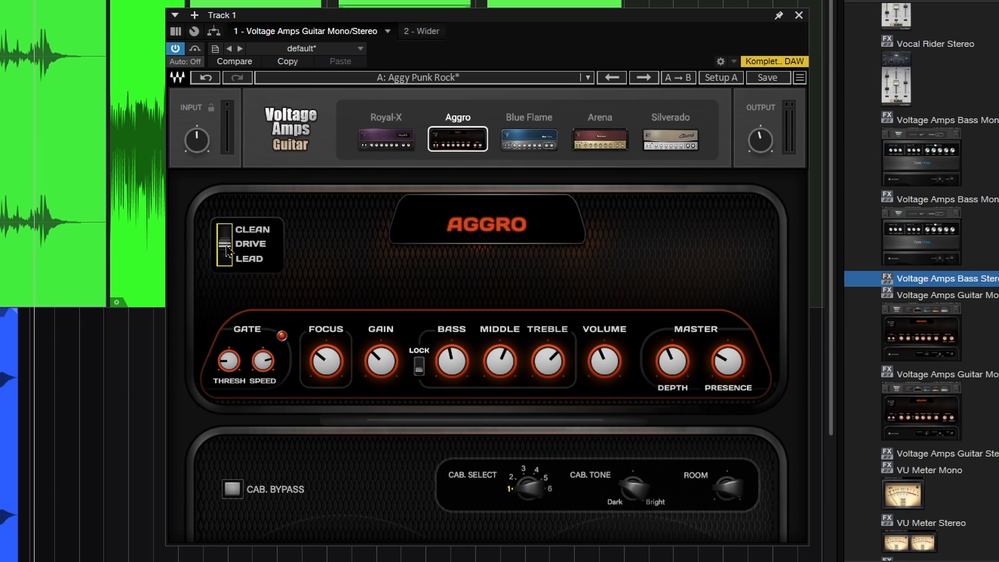
drag(605, 369, 605, 369)
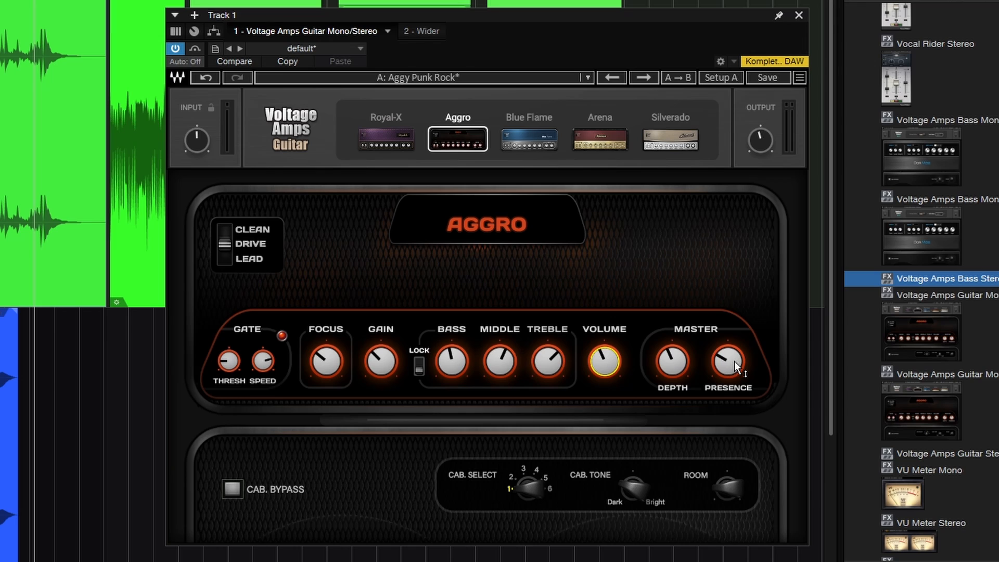
- Raise the Aggro's master presence to mid position, turn the master depth fully down and reduce the Focus
drag(672, 362, 723, 355)
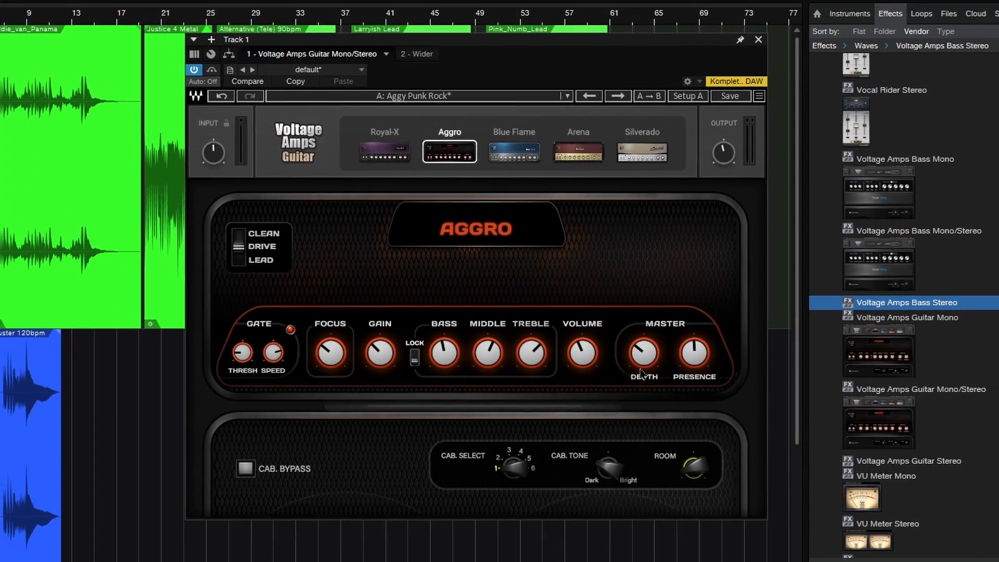
drag(643, 353, 643, 385)
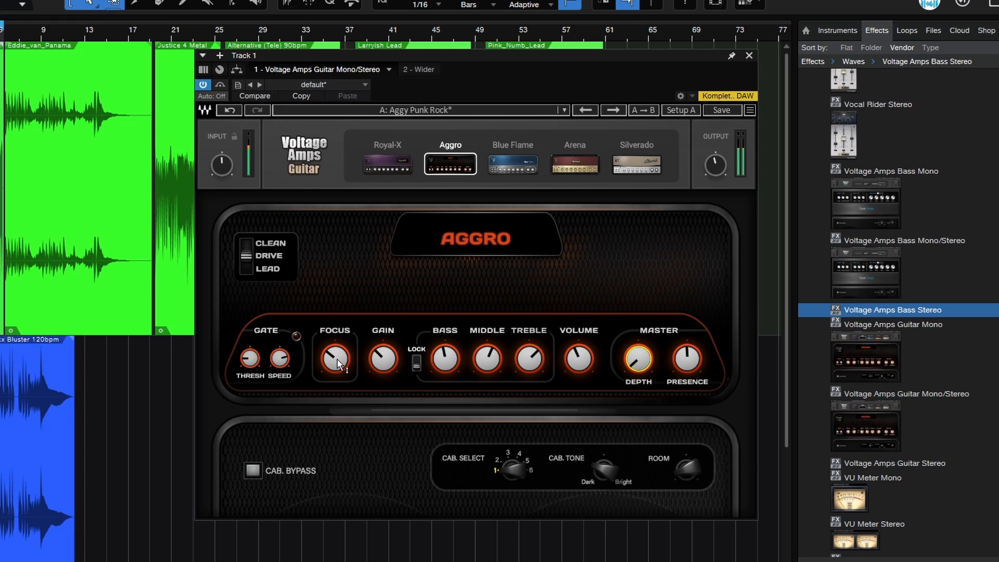
drag(338, 363, 338, 385)
mouse_move(342, 368)
mouse_down()
mouse_move(343, 349)
mouse_move(336, 365)
mouse_up()
- Sweep the Aggro's bass up to 10.0 and back down, then raise the master depth to 10.0
drag(458, 358, 458, 344)
mouse_move(440, 354)
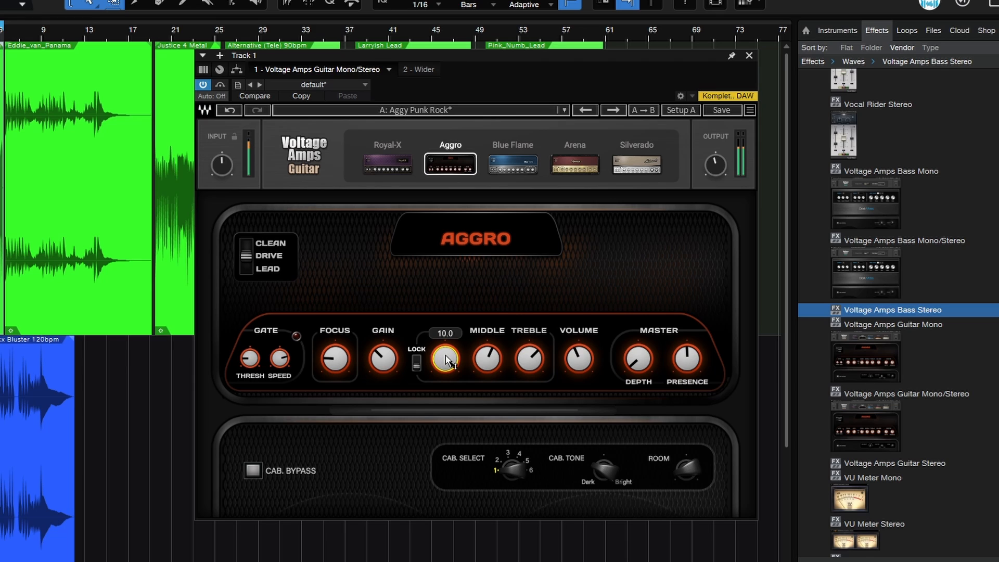
drag(446, 361, 446, 406)
scroll(645, 359, up, 10)
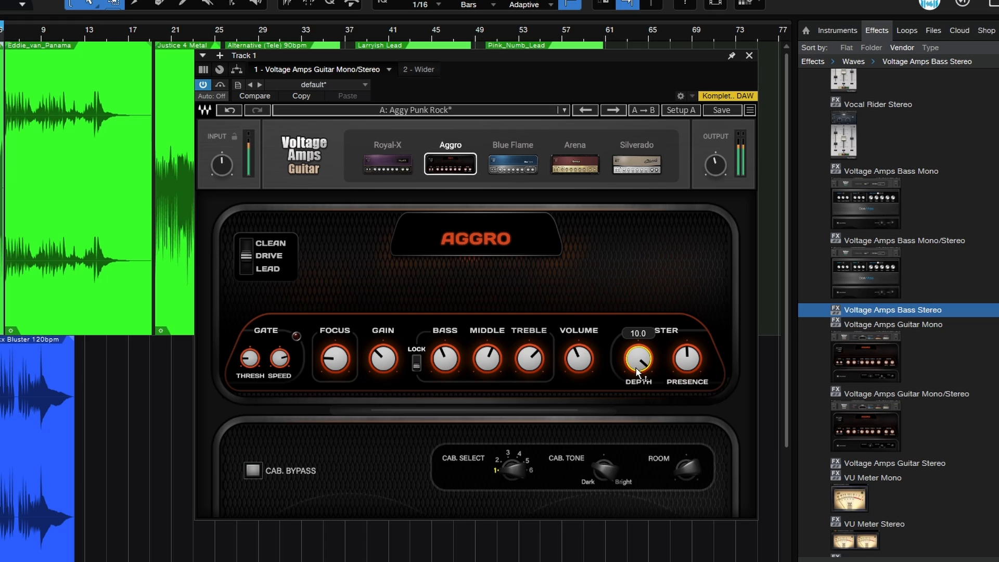
- Balance the Aggro's low end with the master depth at 6.6, Focus at 2.7 and the bass near mid position
drag(333, 360, 334, 350)
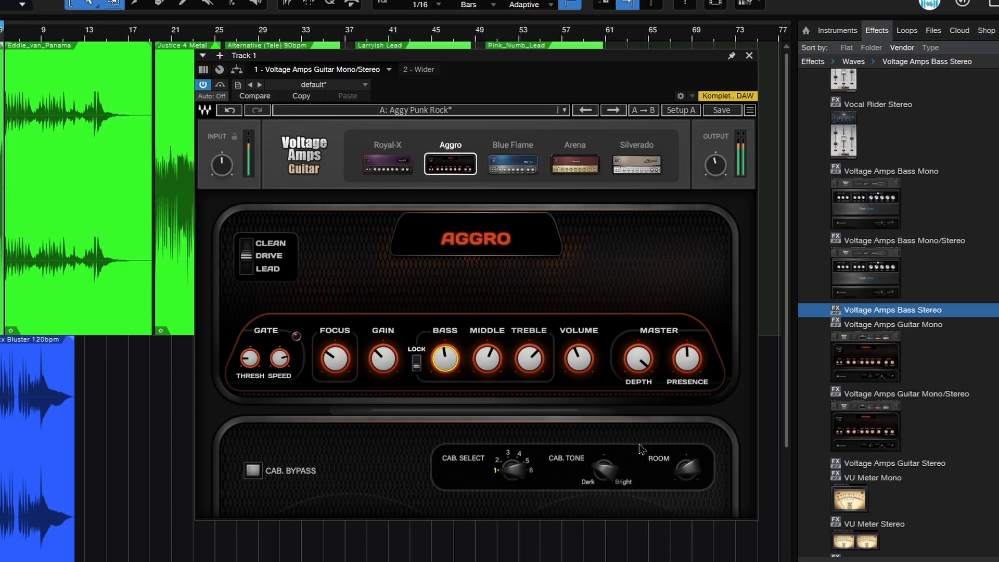
drag(641, 361, 640, 371)
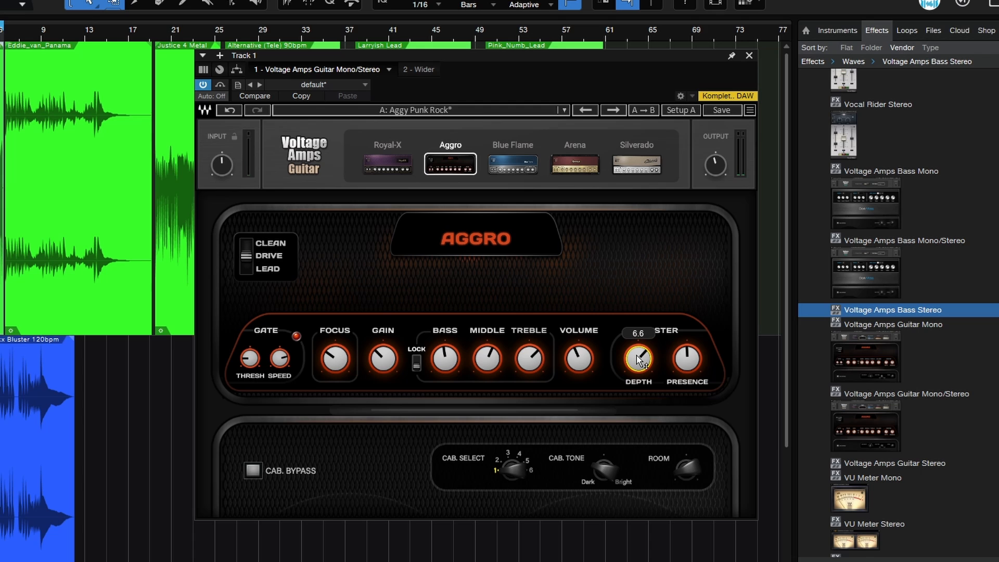
drag(334, 359, 335, 366)
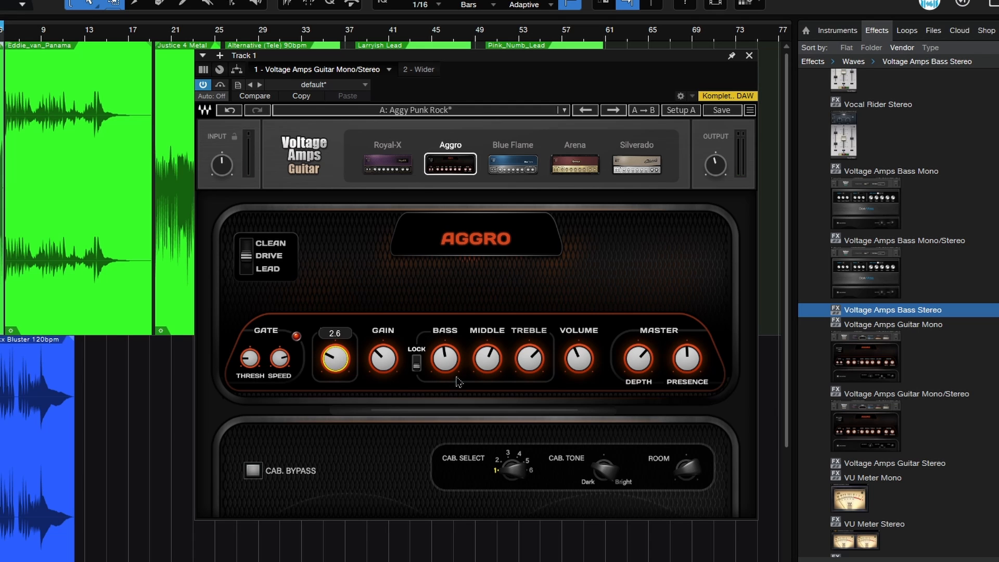
drag(445, 359, 445, 366)
drag(335, 368, 336, 366)
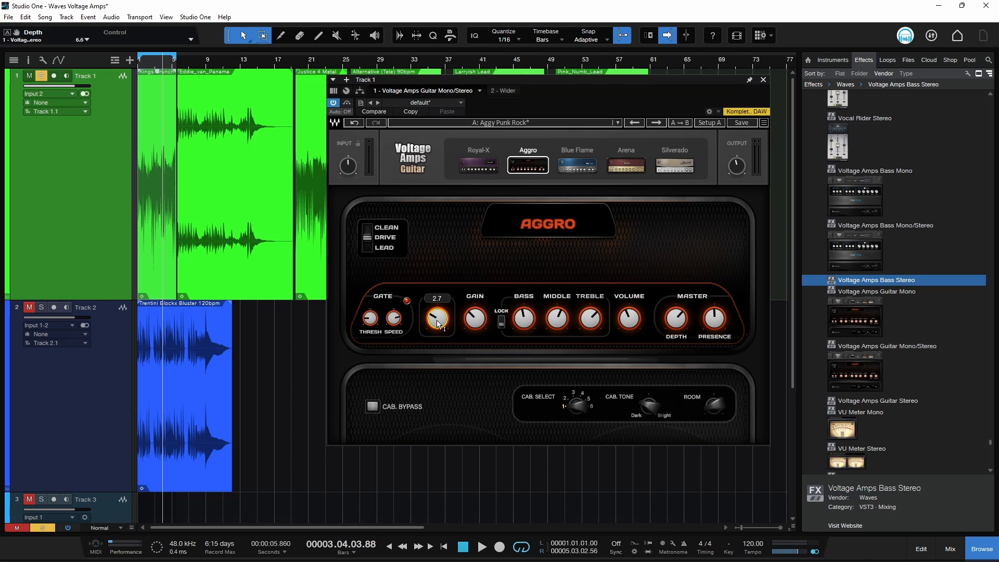
- Raise the Aggro's master presence to 9.8 and play the looped first clip briefly
drag(715, 319, 711, 257)
key(space)
key(space)
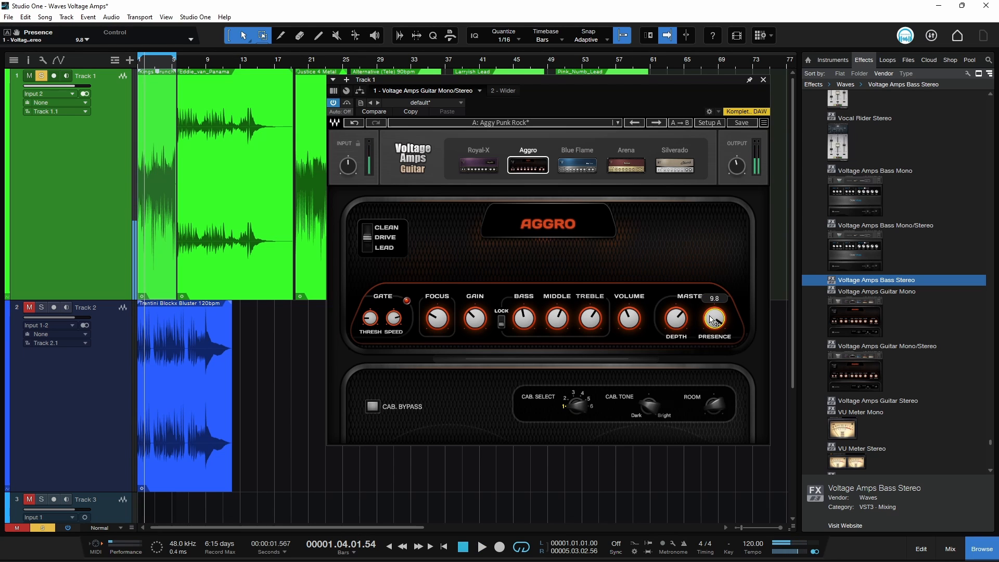
- Set the Aggro's master presence to 3.7 and play the looped first clip again
key(space)
drag(712, 319, 711, 359)
key(space)
key(space)
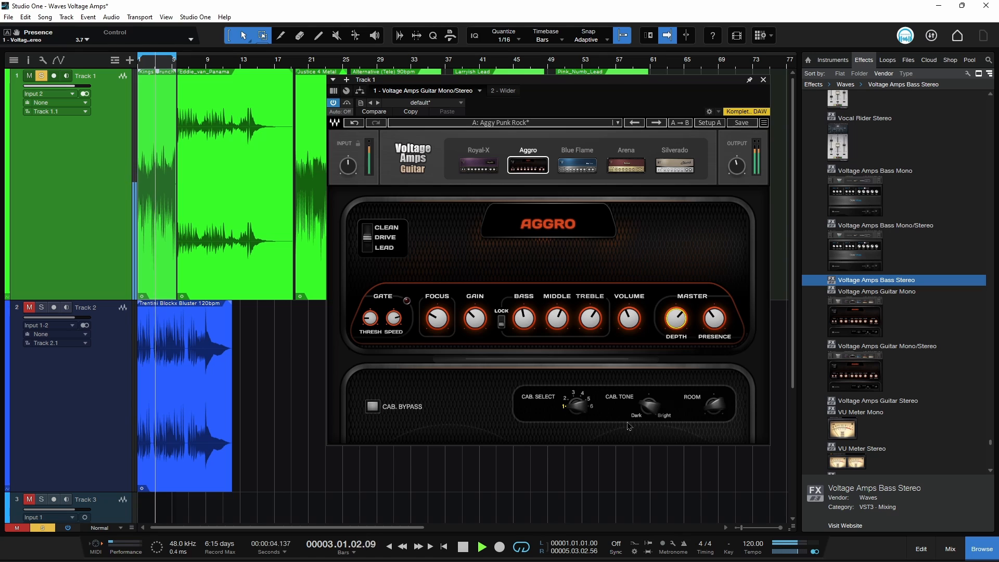
key(space)
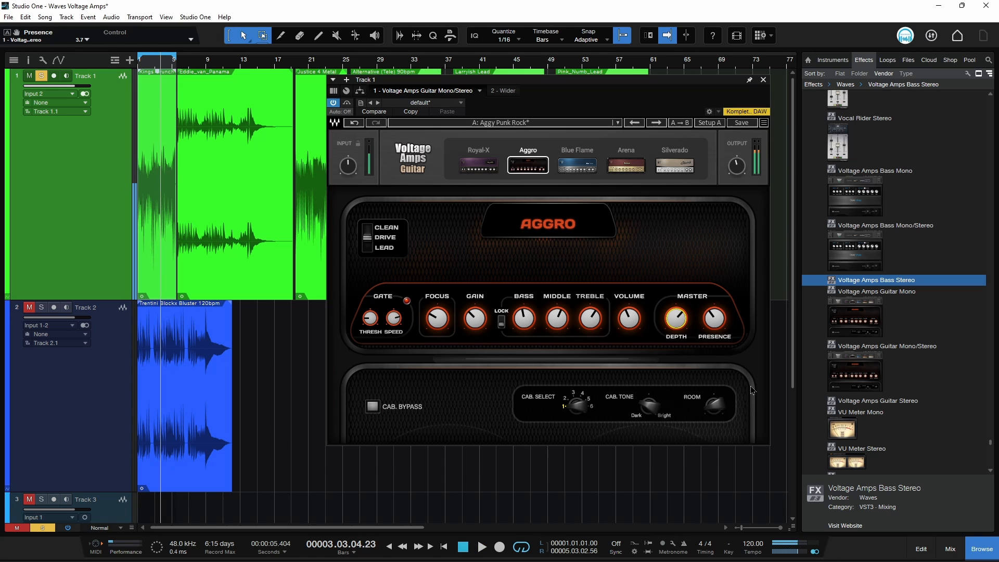
- Try the Aggro's cabinet bypass and sweep the cabinet selector back and forth between 1 and 6, ending on 1
click(373, 409)
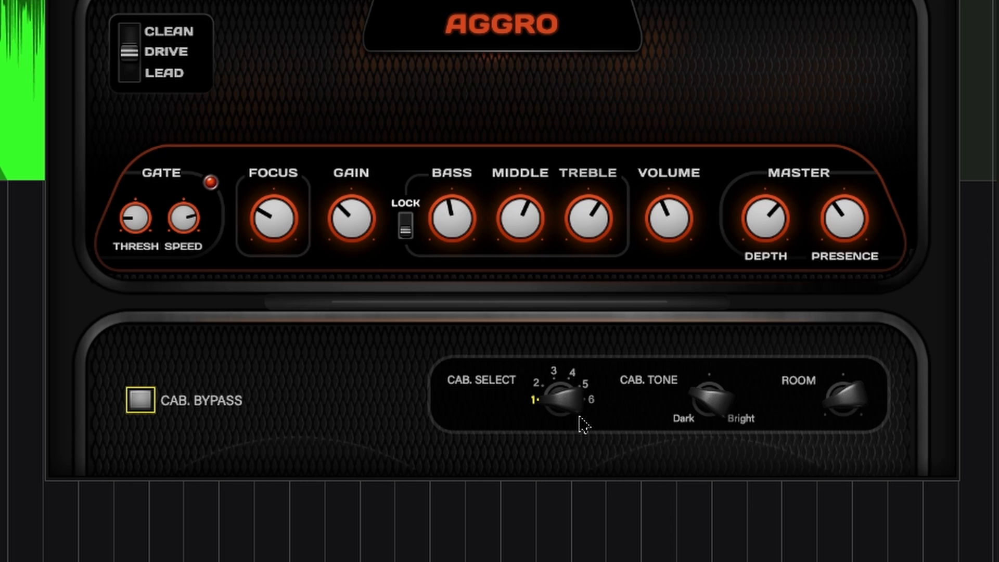
click(561, 401)
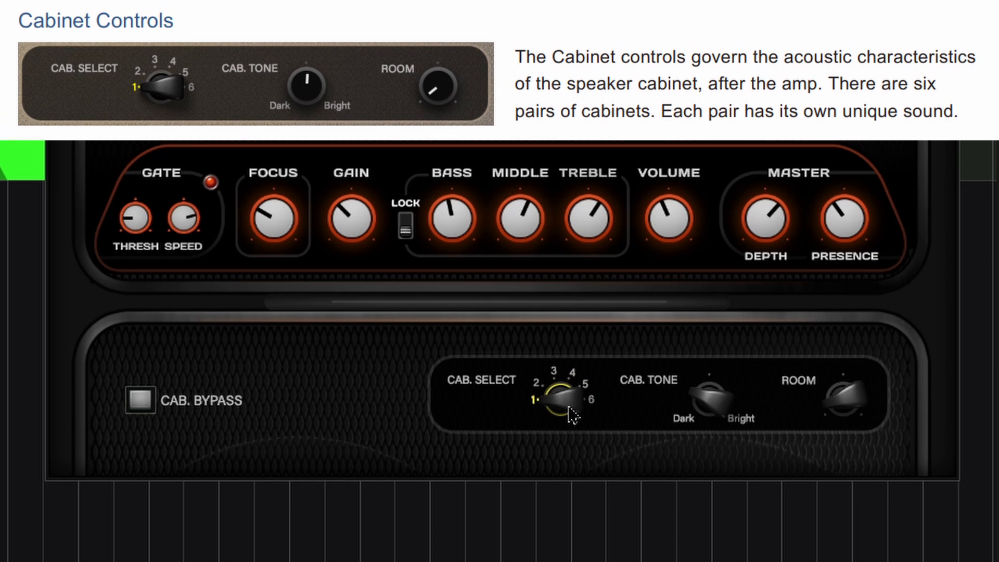
scroll(569, 407, down, 1)
scroll(569, 408, up, 1)
scroll(569, 407, down, 1)
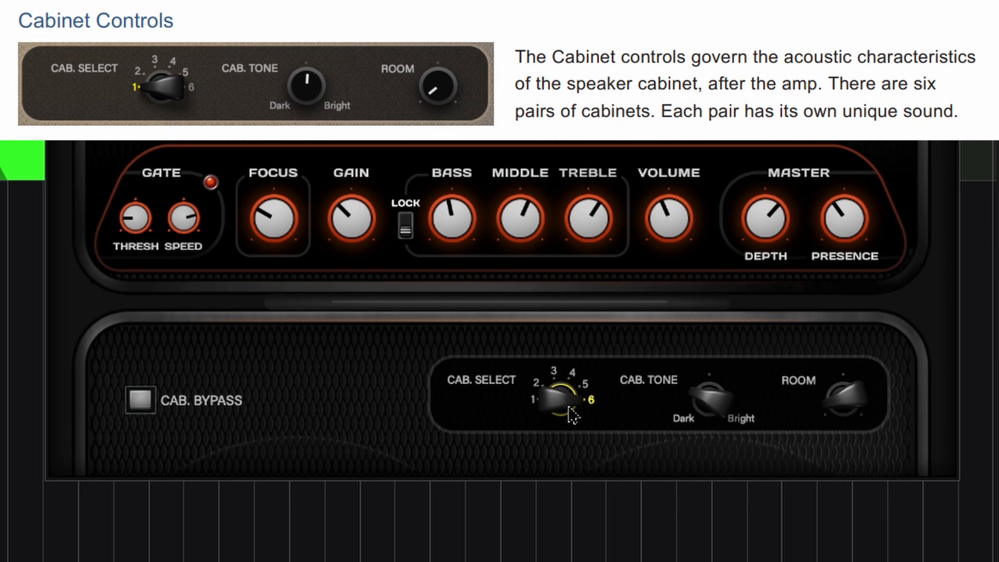
scroll(572, 415, up, 1)
scroll(572, 415, down, 1)
scroll(573, 415, up, 1)
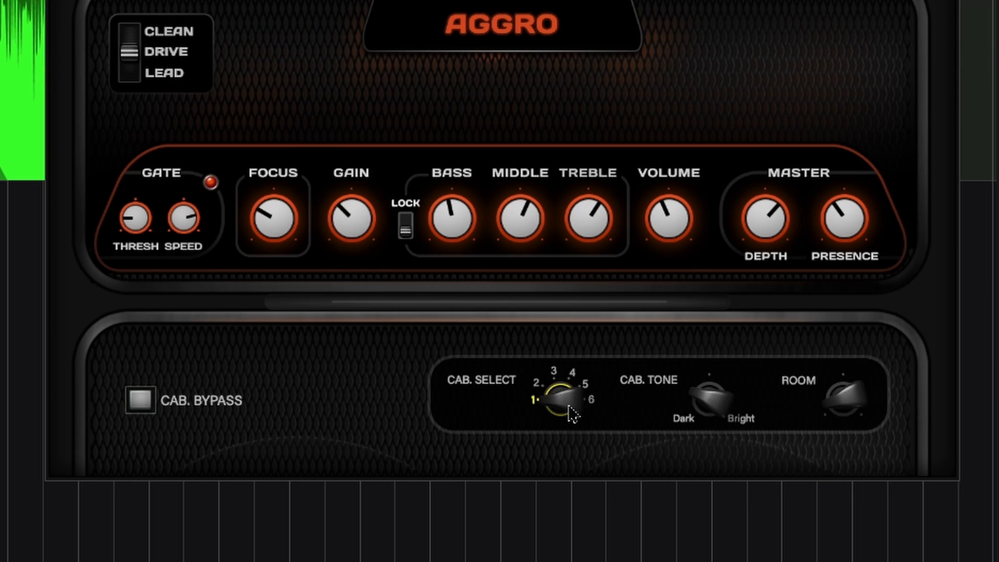
- Audition Aggro cabinets 2, 4, 5 and 6 with varied cab tone settings, and return to cabinet 1
mouse_move(711, 405)
mouse_down()
mouse_move(712, 362)
mouse_move(711, 399)
mouse_up()
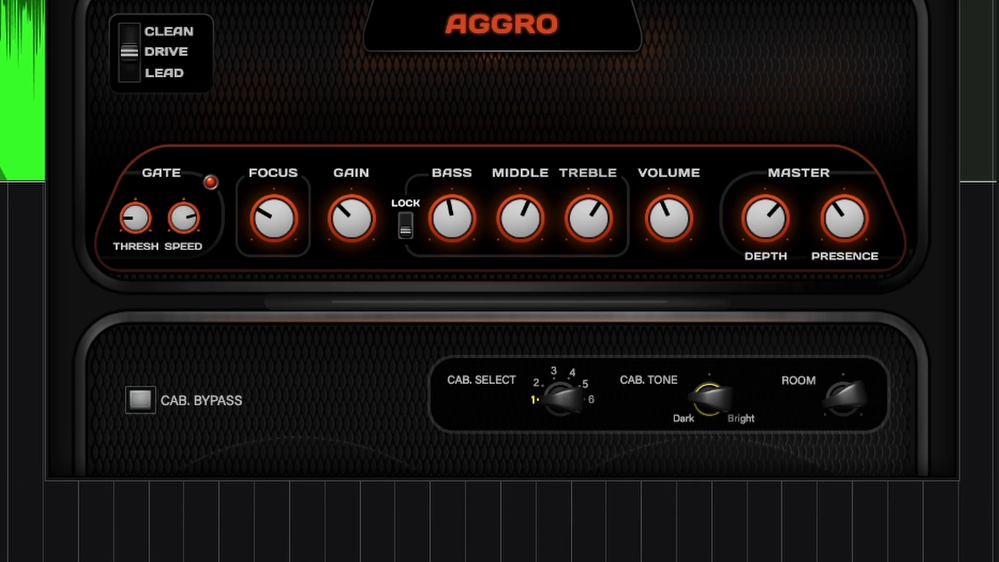
drag(707, 409, 720, 371)
click(579, 406)
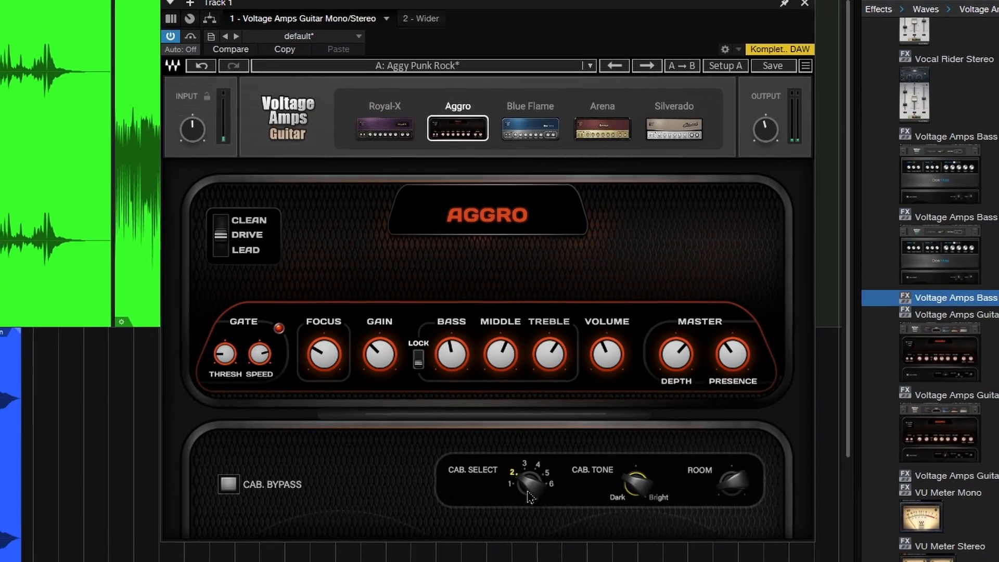
drag(539, 468, 538, 455)
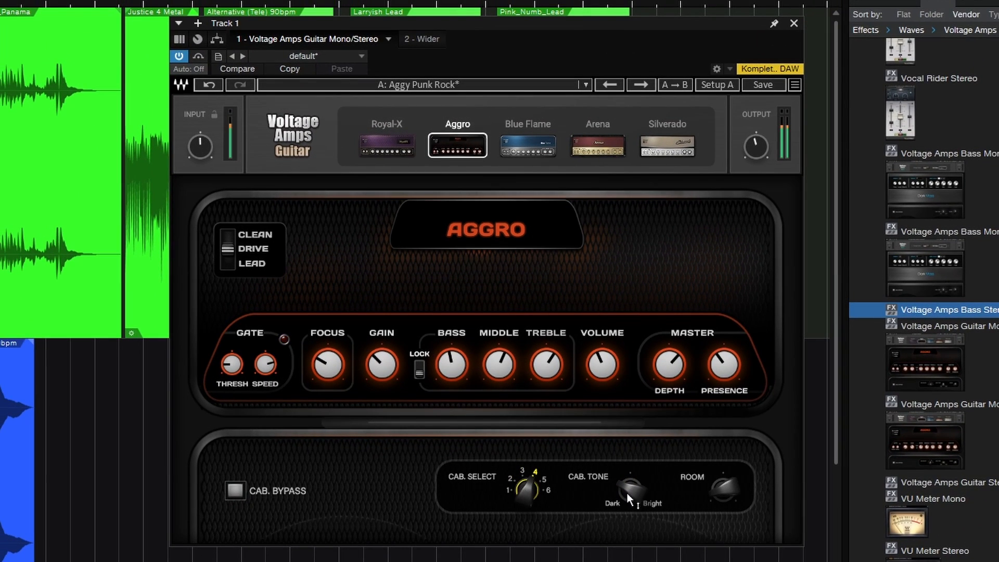
drag(628, 495, 628, 476)
drag(537, 497, 538, 486)
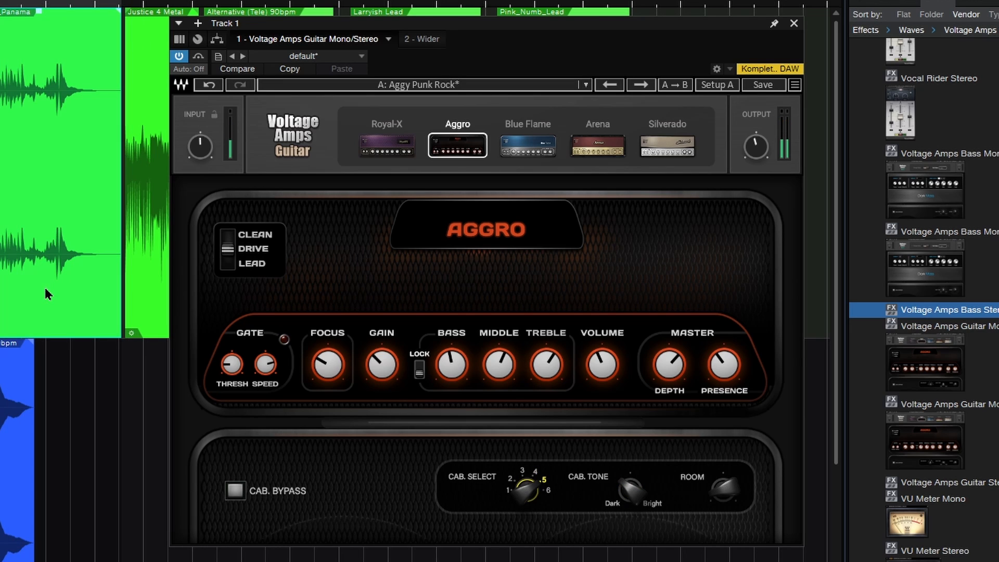
click(632, 497)
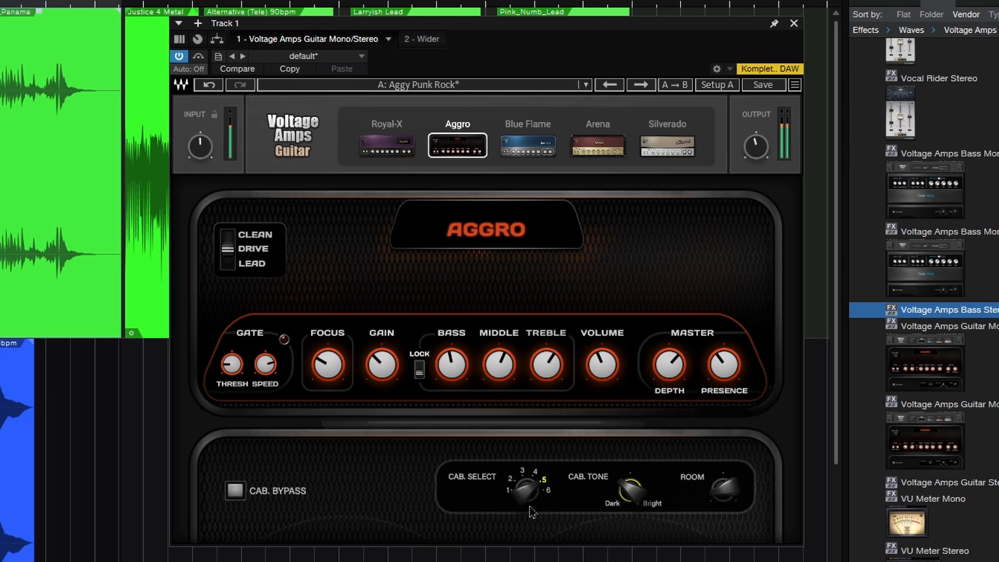
click(527, 487)
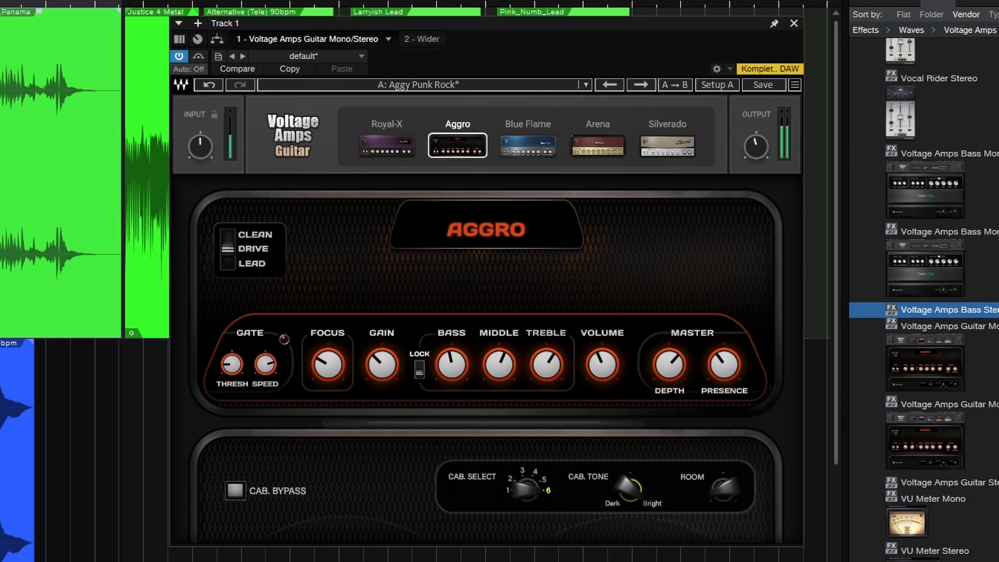
click(525, 490)
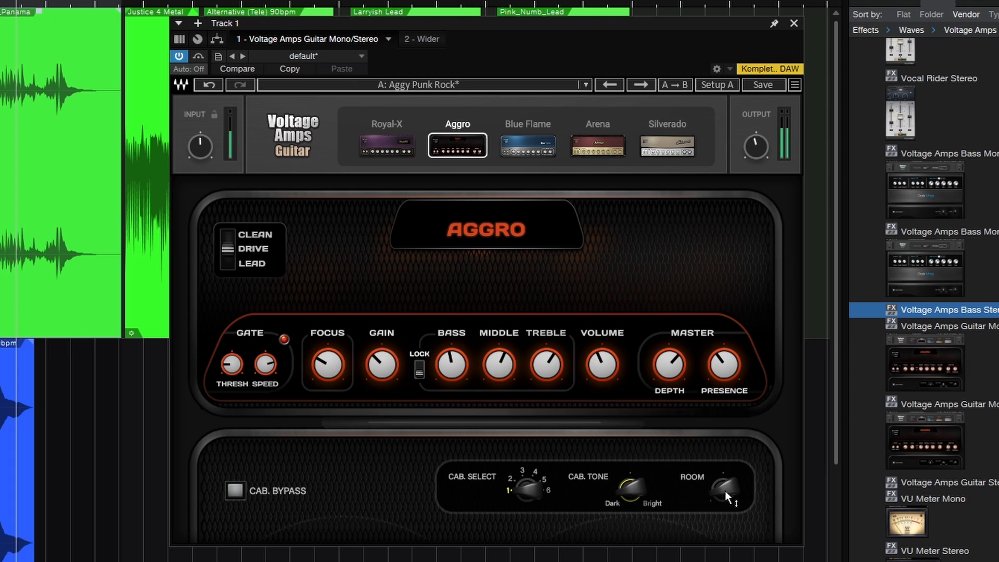
- Switch the Aggro to the Clean channel and sweep its room control up and back down on the Pink_Numb_Lead clip
drag(726, 492, 726, 457)
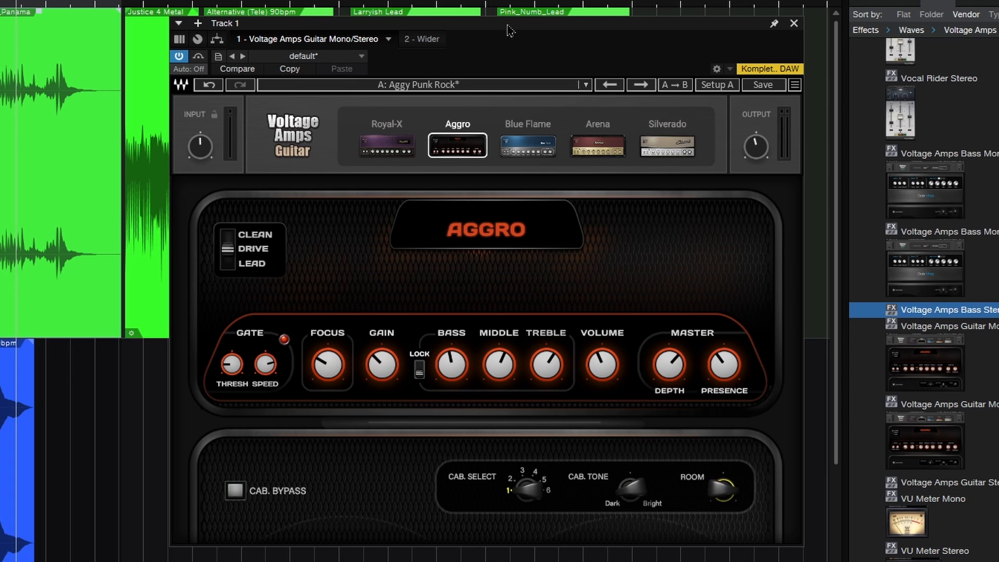
drag(510, 24, 485, 164)
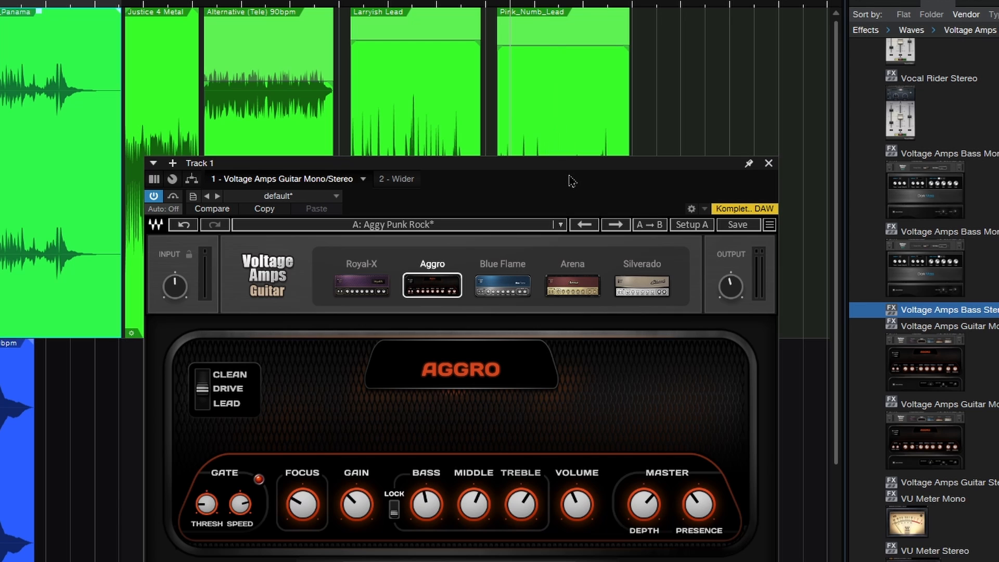
drag(569, 165, 528, 75)
click(159, 289)
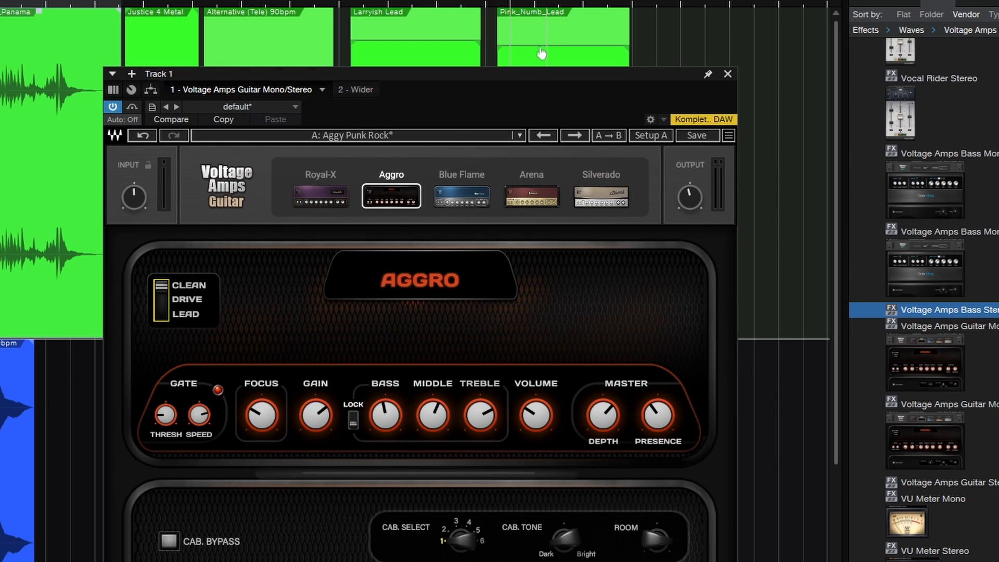
drag(515, 73, 503, 22)
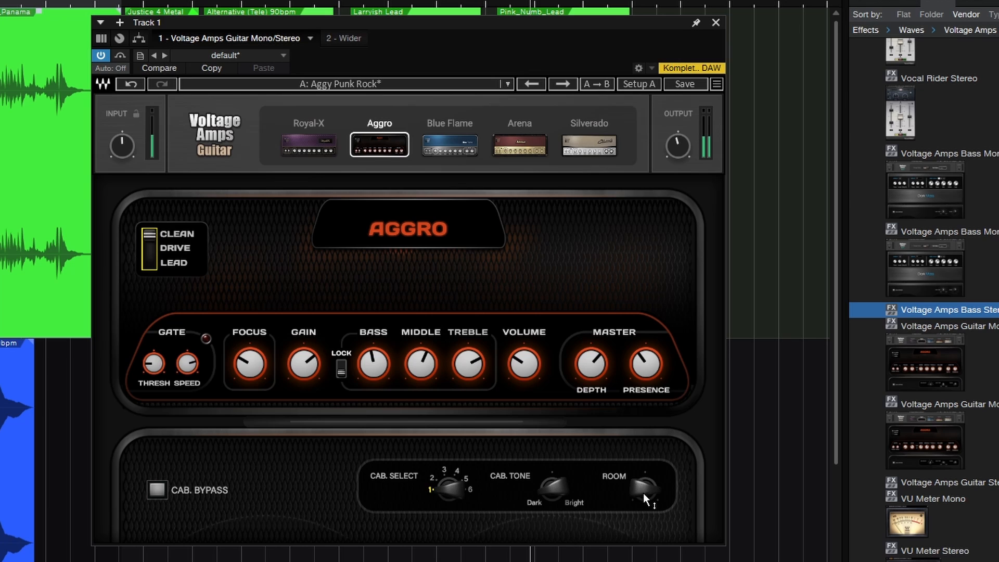
drag(645, 493, 645, 541)
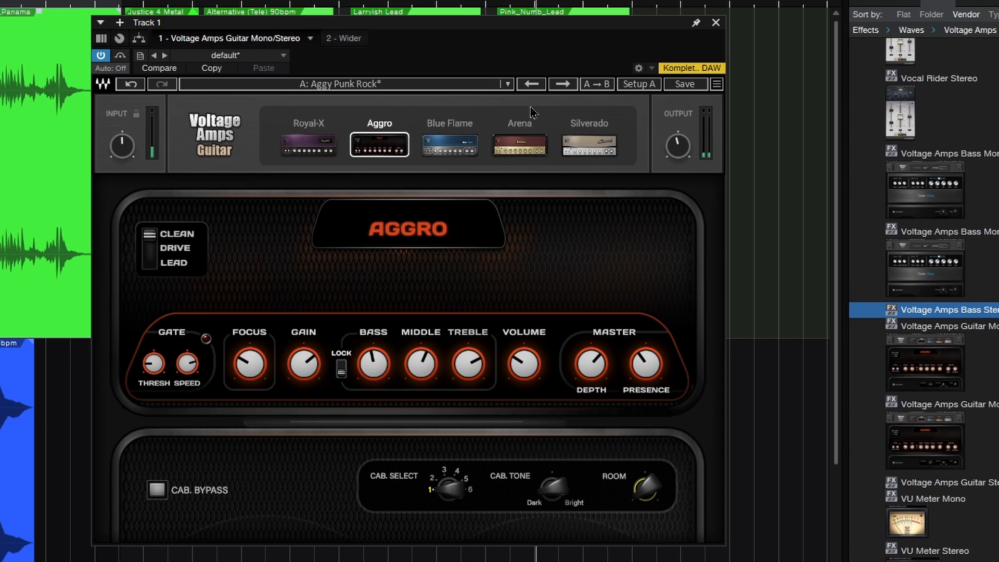
- Dial in the Aggro's Clean channel with gain at 7.6, volume near mid position, room at 10.0 and an adjusted cab tone
click(310, 370)
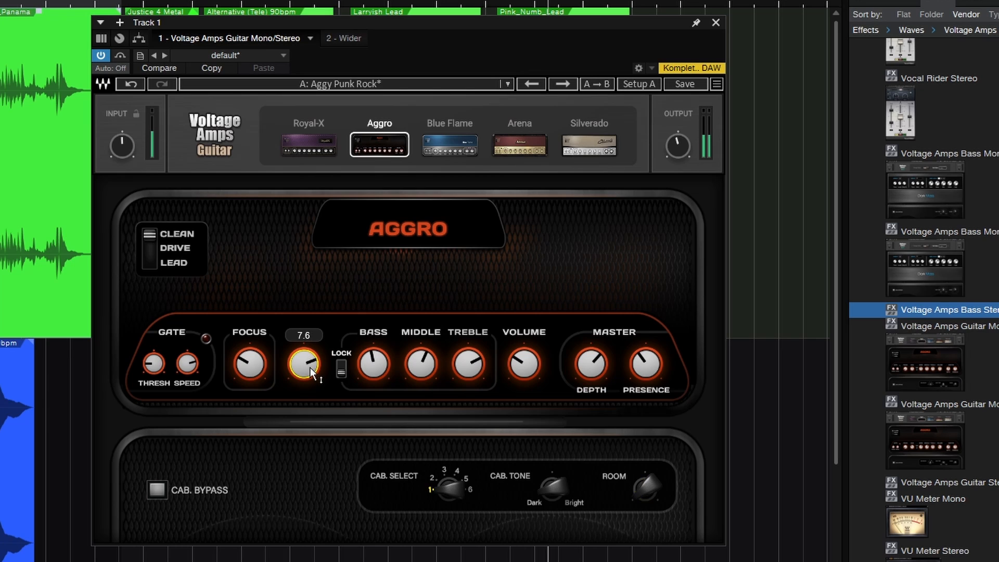
drag(510, 376, 509, 349)
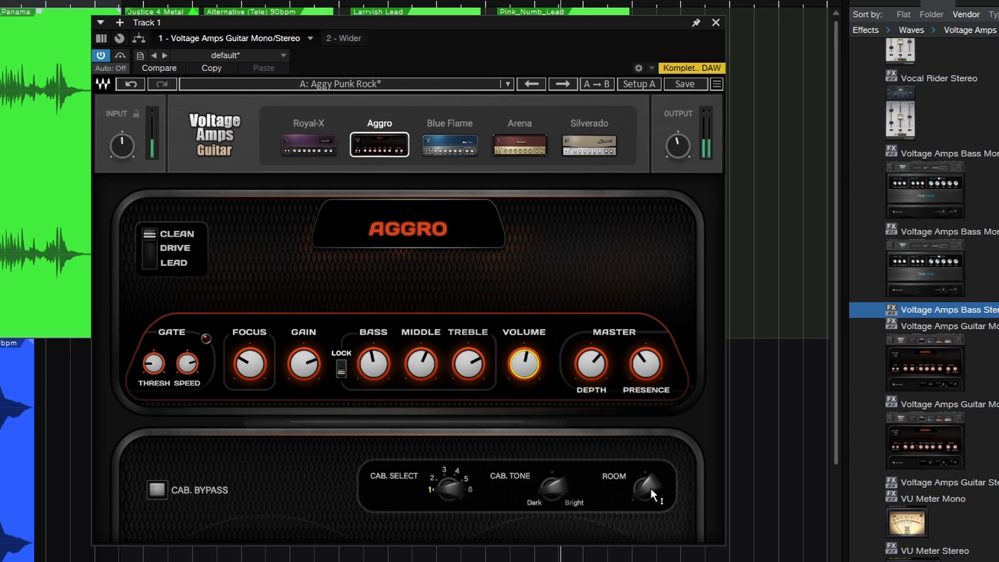
click(651, 488)
drag(650, 488, 646, 435)
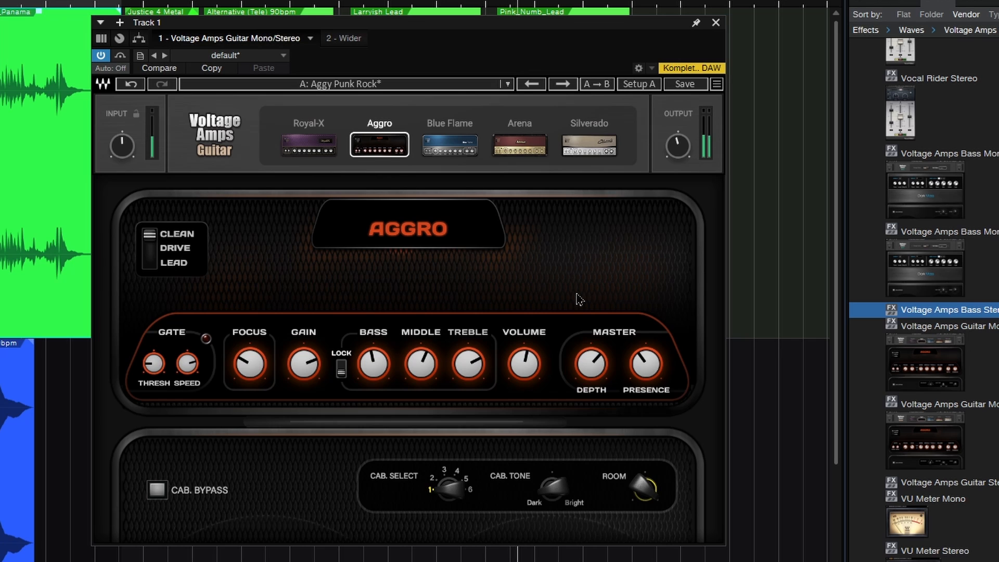
click(555, 493)
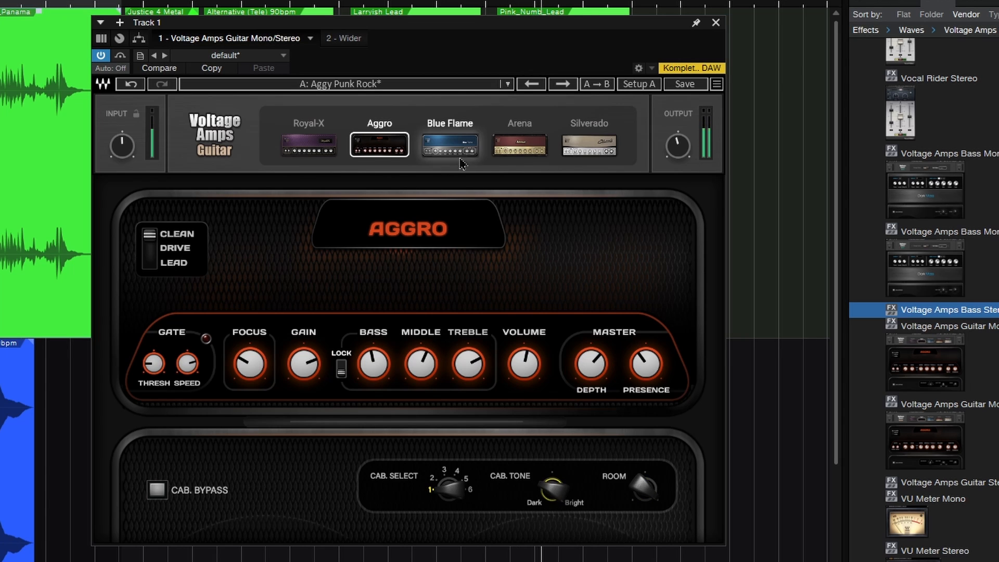
- Switch the amp to Arena and audition cabinets 3 and 4 with the room at 8.8 and 10.0, ending on cabinet 1
click(515, 149)
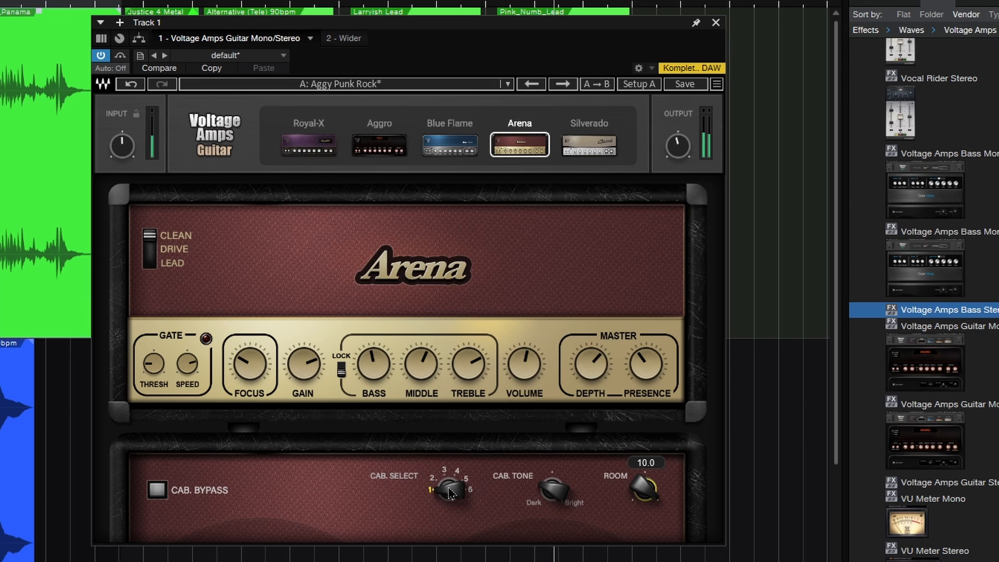
drag(451, 489, 450, 474)
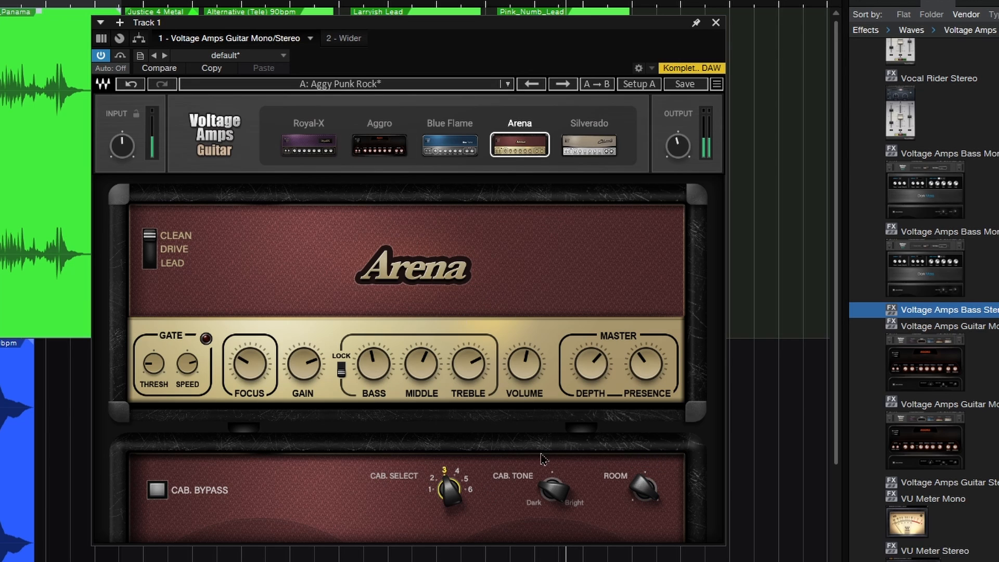
drag(645, 490, 644, 496)
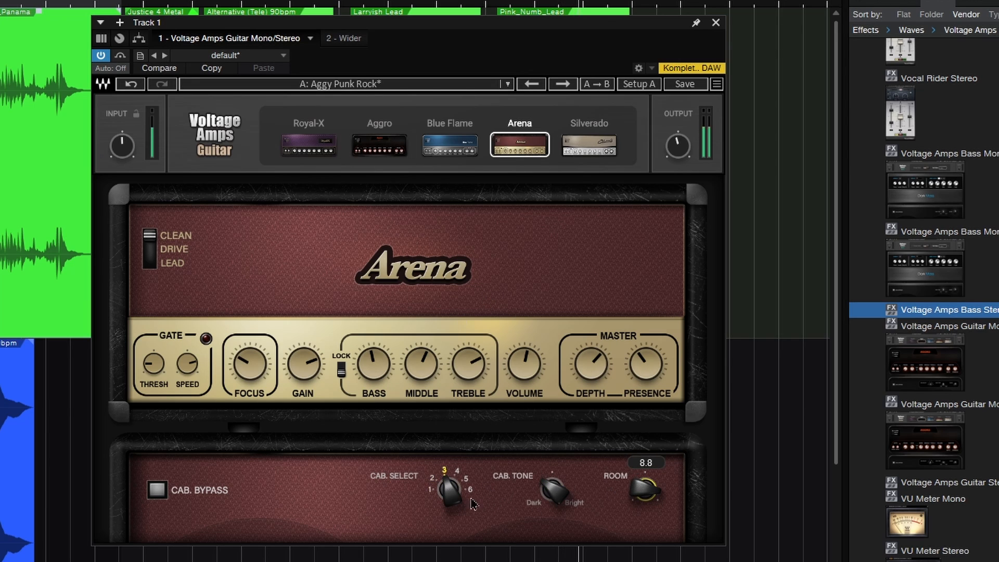
drag(449, 494, 450, 487)
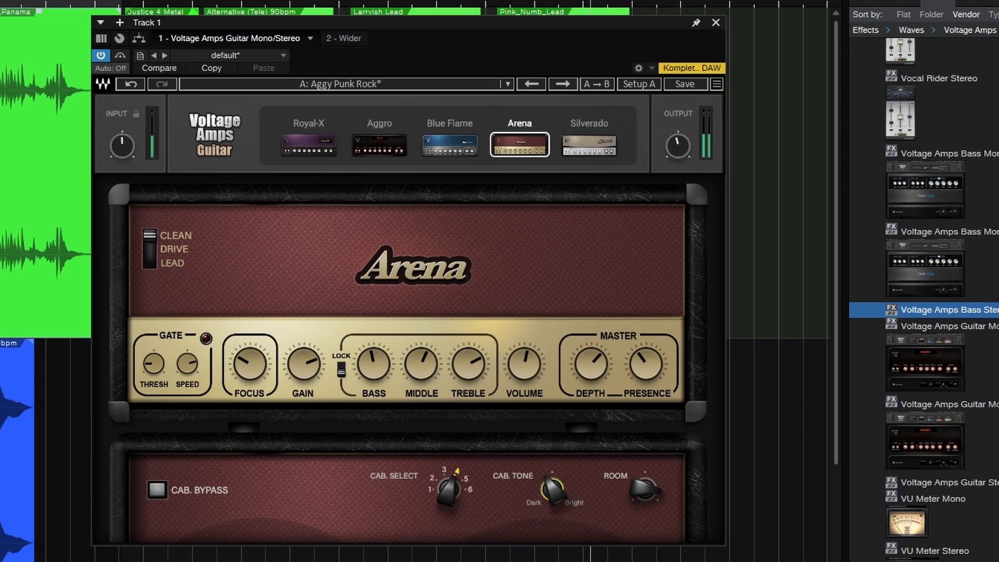
drag(644, 489, 644, 484)
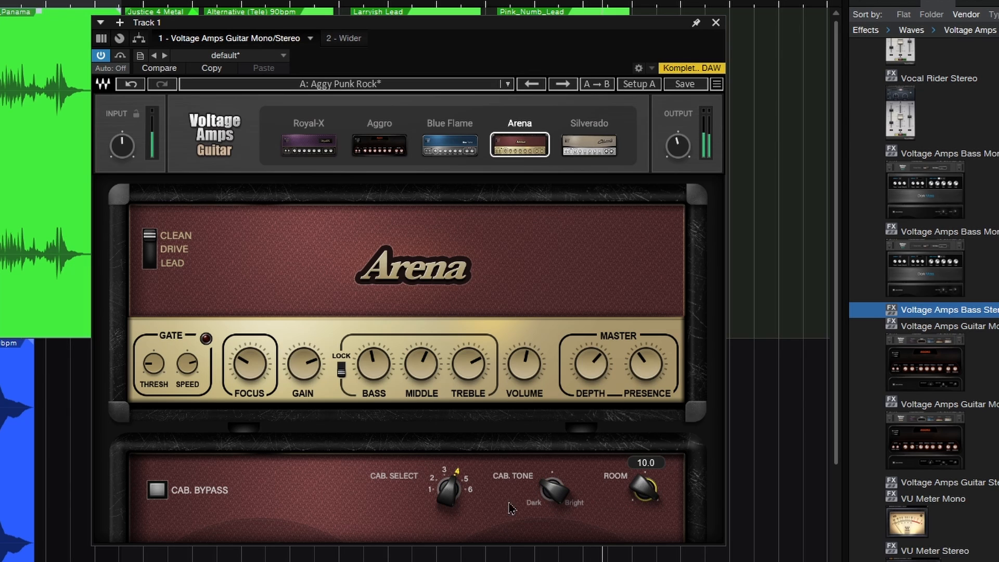
click(451, 494)
drag(451, 495, 450, 521)
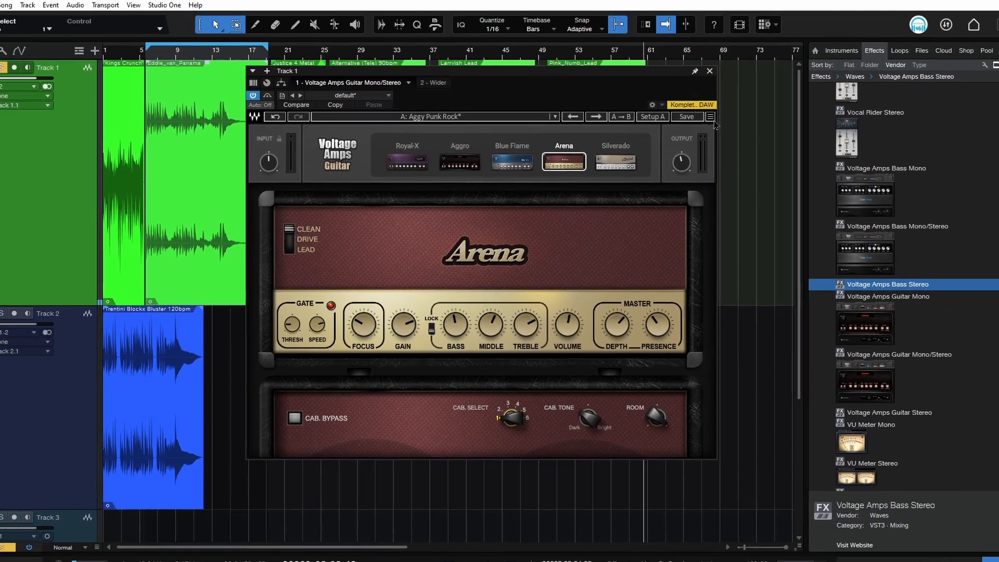
- Set the guitar plug-in's GUI size to 150%, move its window higher and close it
click(717, 84)
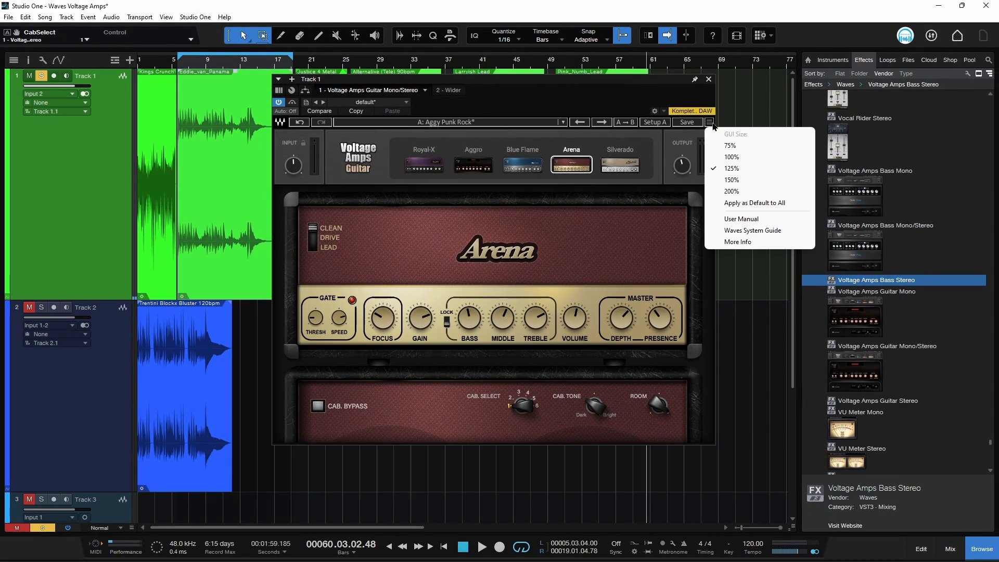
click(733, 179)
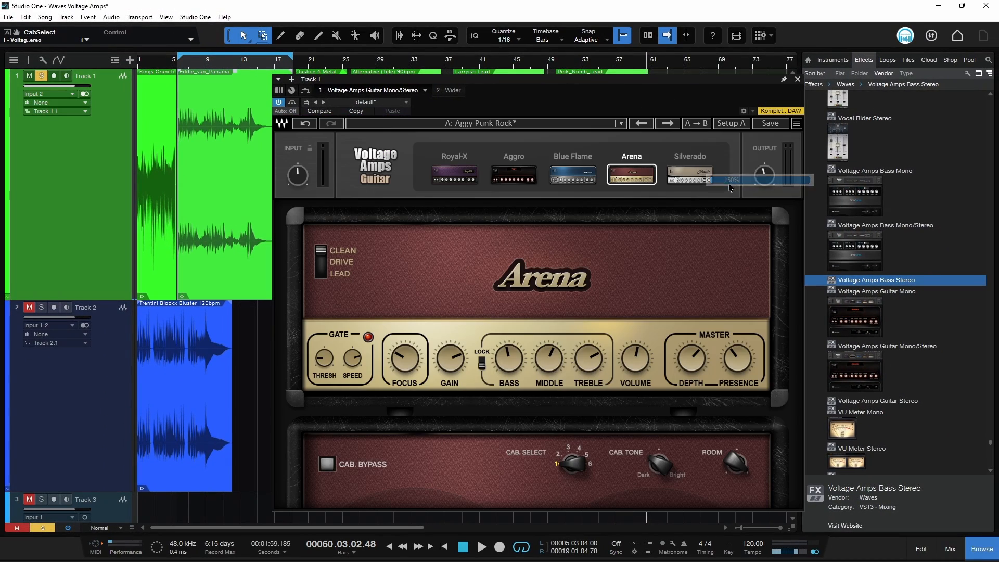
click(798, 124)
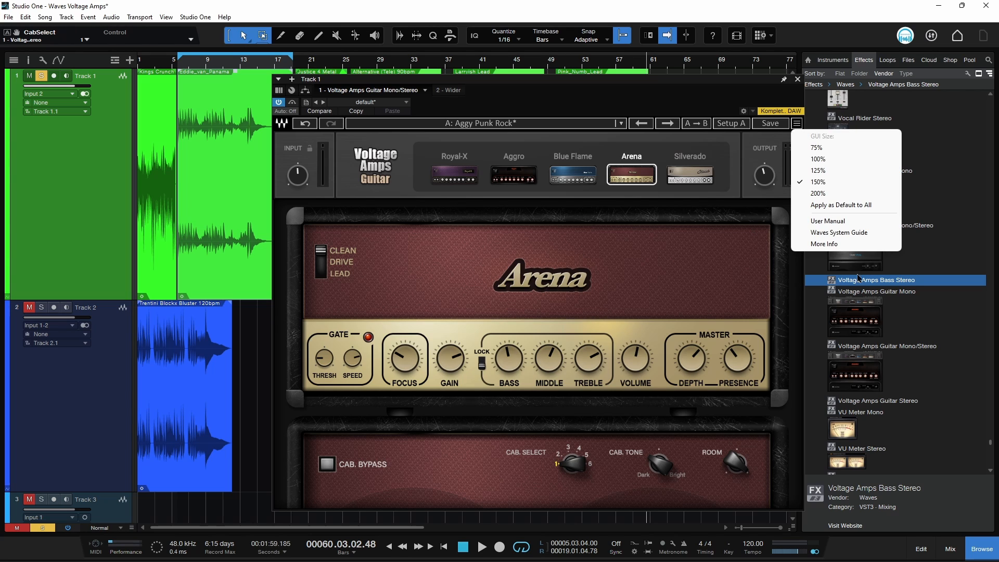
click(594, 280)
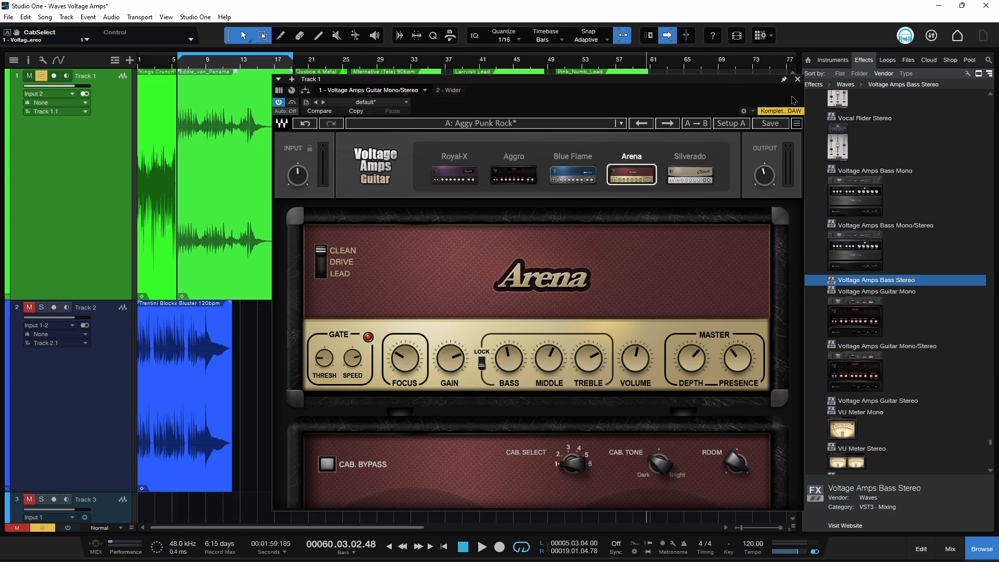
drag(728, 81, 689, 44)
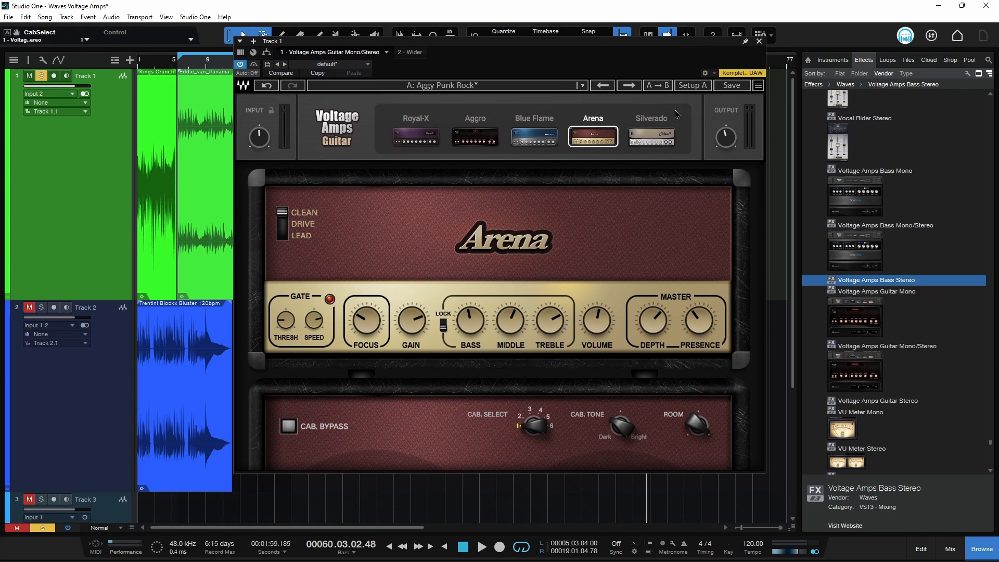
click(759, 41)
- Loop the blue clip on Track 2, and unmute and solo that track
click(183, 438)
key(p)
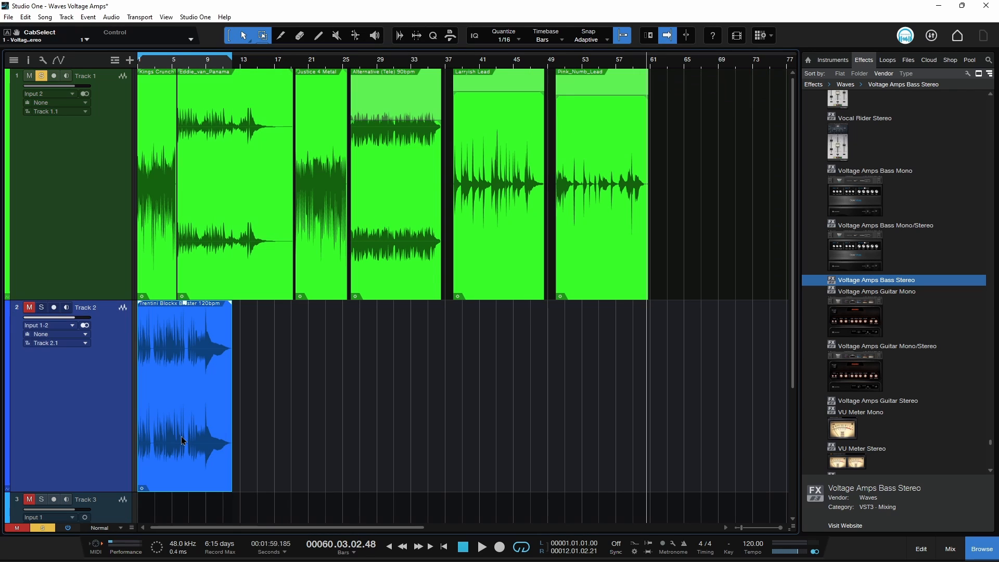
key(l)
click(29, 307)
click(41, 308)
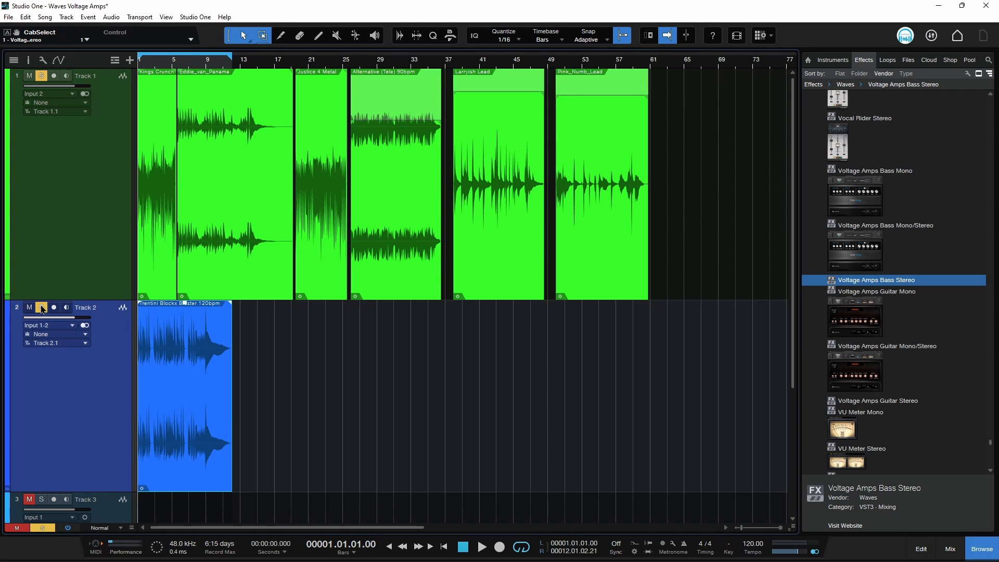
- Turn off the solo on Track 1 and audition the looped bass clip through the Vintage Velvet amp
click(40, 78)
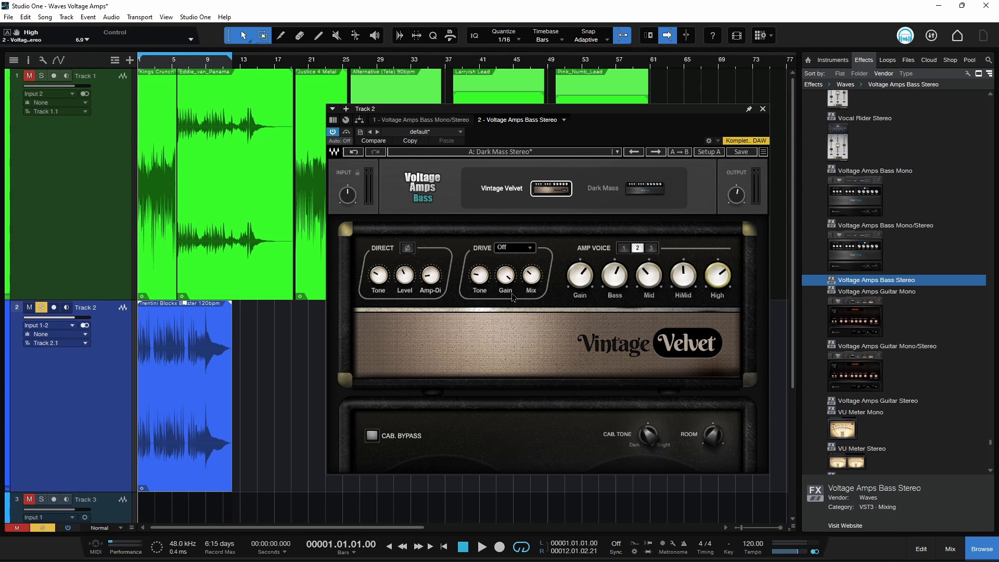
key(space)
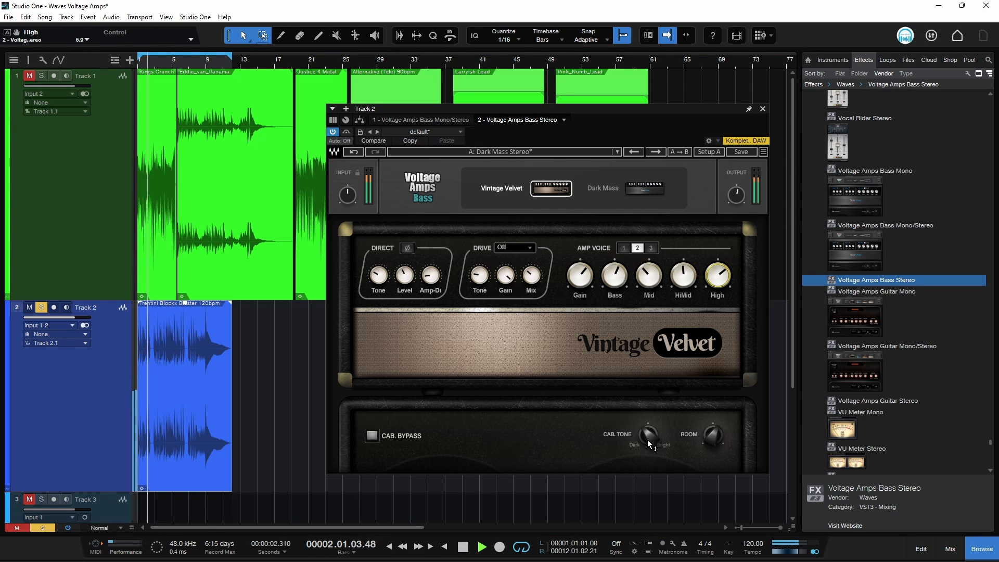
key(space)
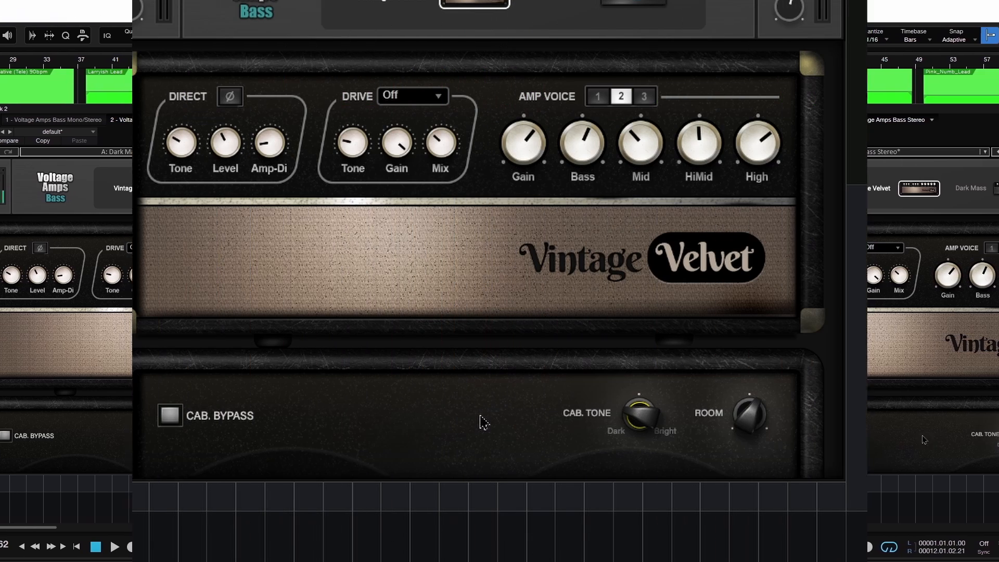
- Sweep Vintage Velvet's cab tone between dark and bright and set the room to 4.7
drag(641, 422, 641, 403)
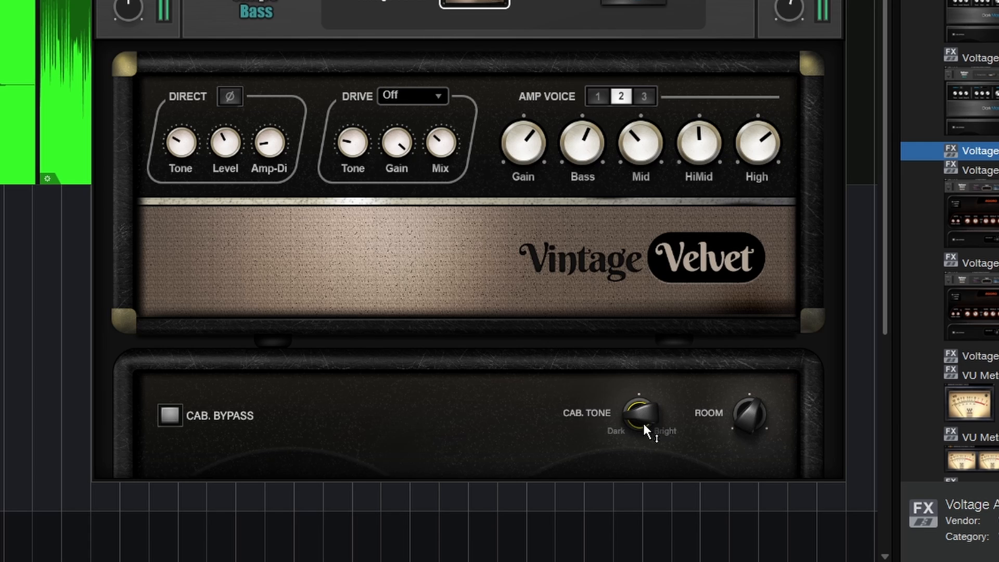
drag(648, 424, 648, 448)
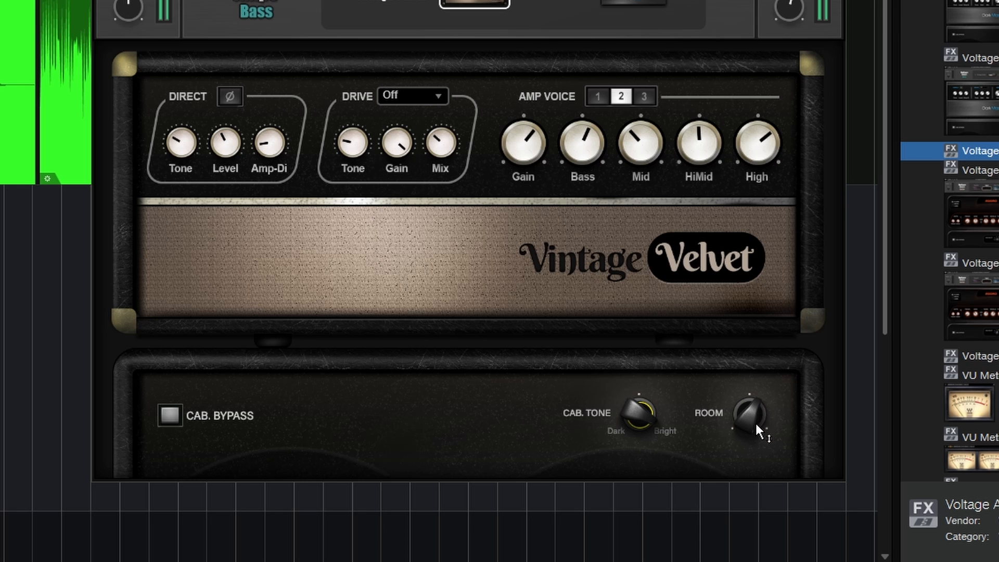
drag(758, 431, 757, 458)
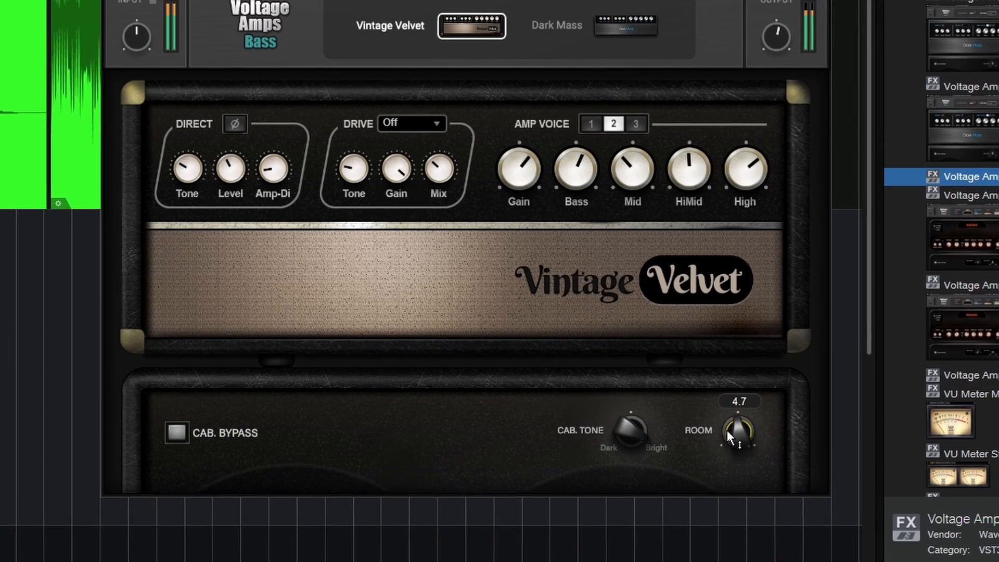
- Switch the amp to Dark Mass, adjust its cab tone and room, and bring Amp-Di to about its midpoint
click(626, 25)
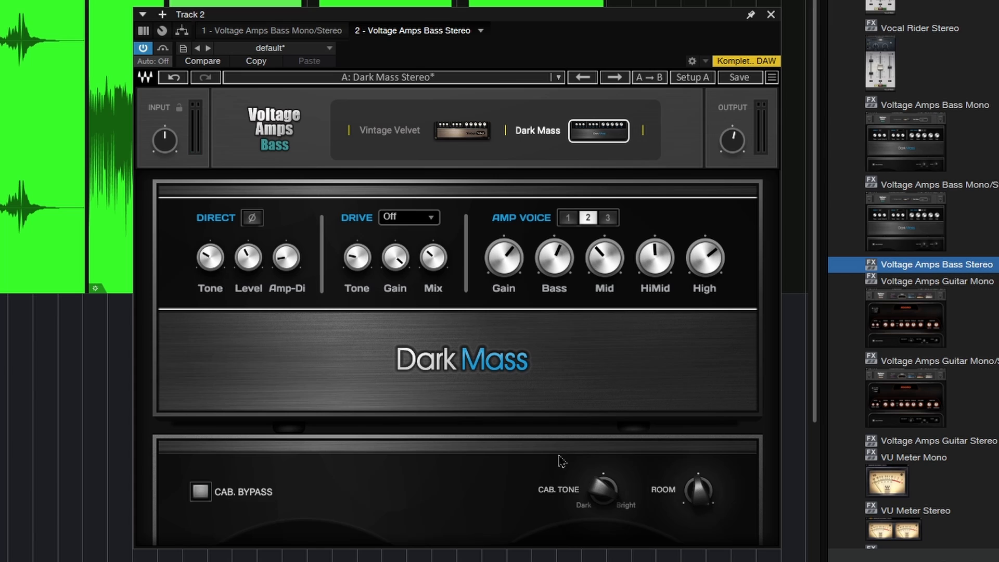
click(597, 496)
drag(597, 496, 245, 292)
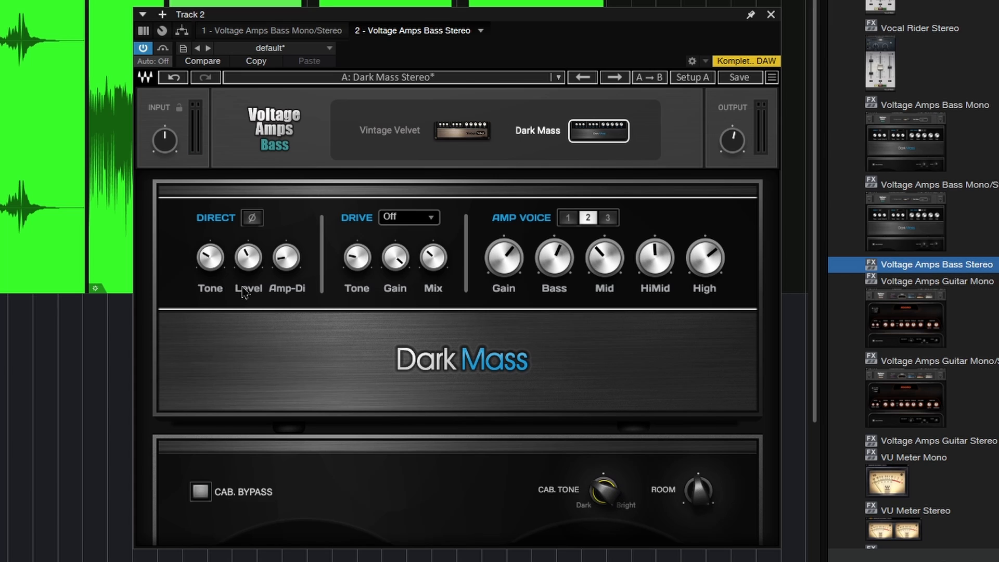
mouse_move(289, 261)
mouse_down()
mouse_move(290, 229)
mouse_move(286, 265)
mouse_up()
drag(699, 491, 699, 496)
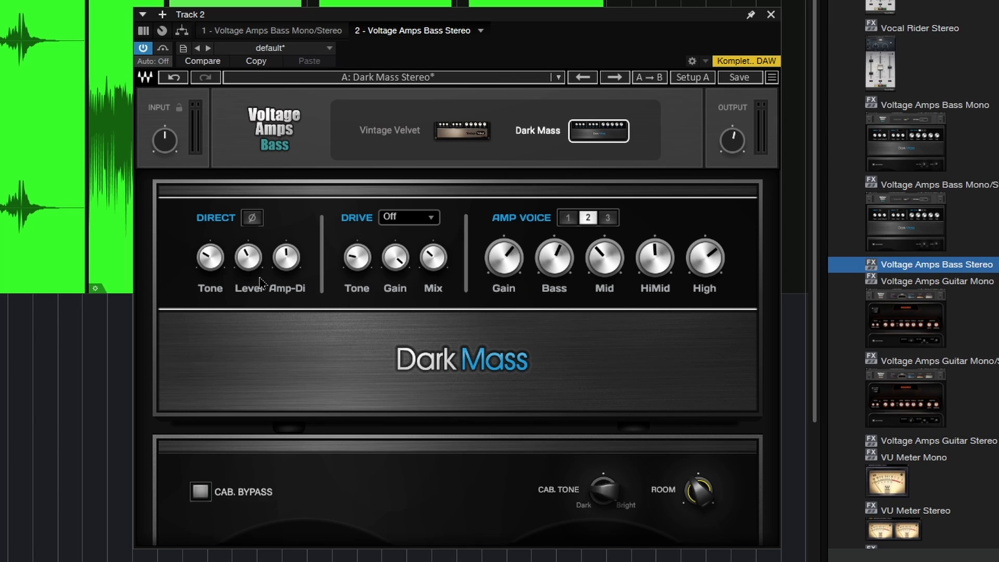
- Toggle the Direct section's phase invert on and off, move its tone to about the midpoint and raise its level
click(253, 218)
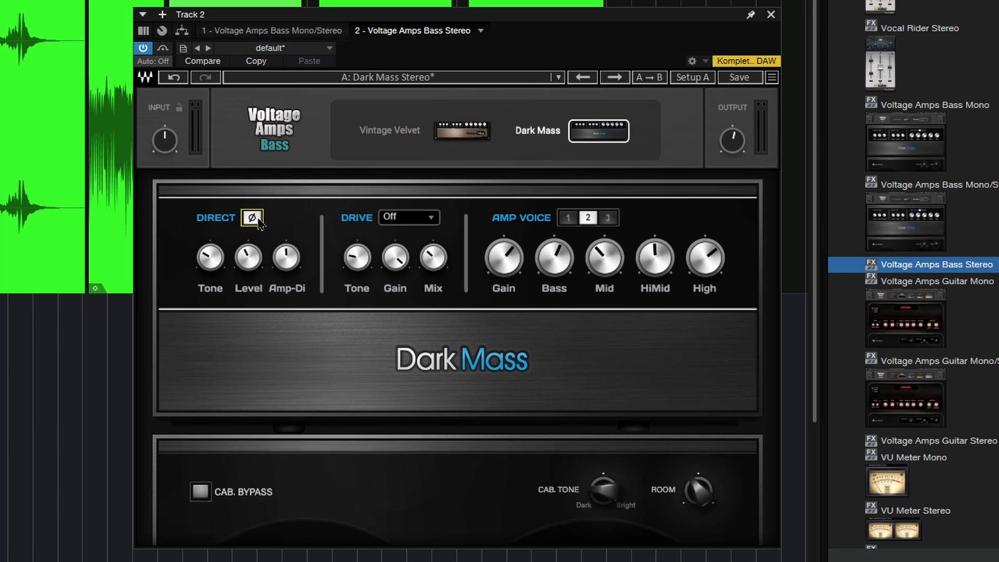
click(255, 220)
drag(203, 260, 232, 323)
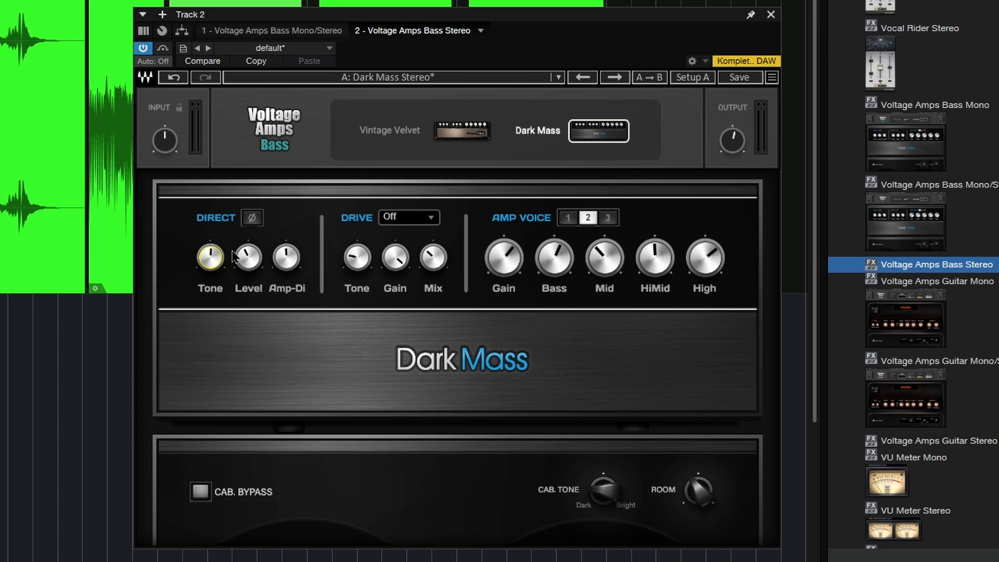
click(248, 257)
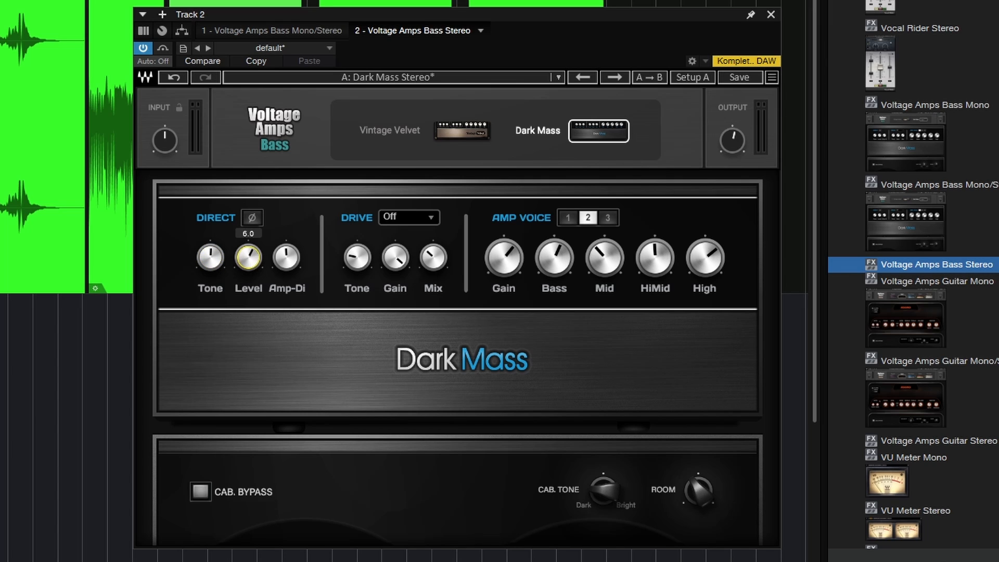
- Sweep Amp-Di between its maximum and 0.0, lower the direct level and blend Amp-Di back up
drag(286, 267, 286, 292)
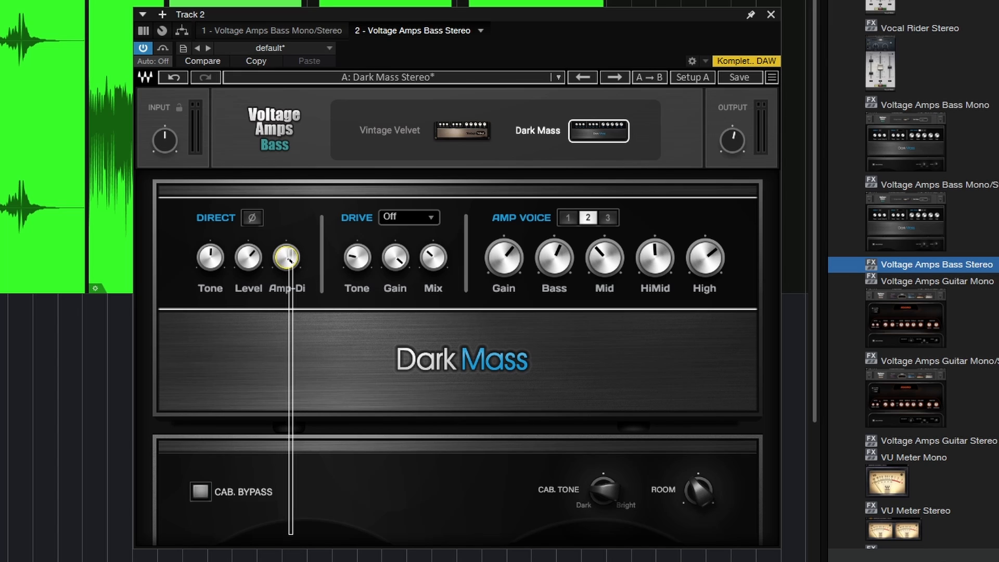
drag(290, 260, 290, 281)
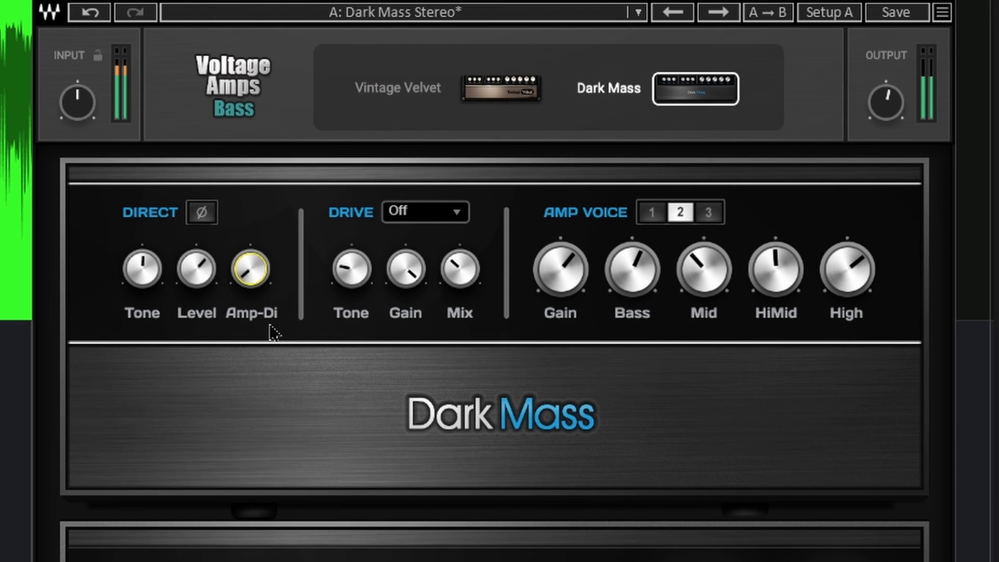
click(258, 269)
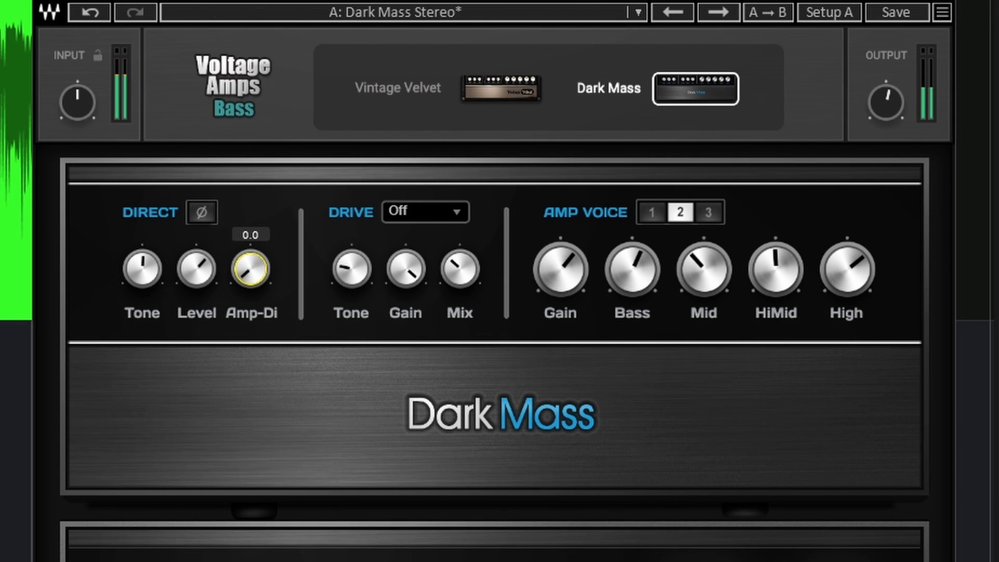
drag(258, 269, 259, 251)
drag(201, 287, 201, 304)
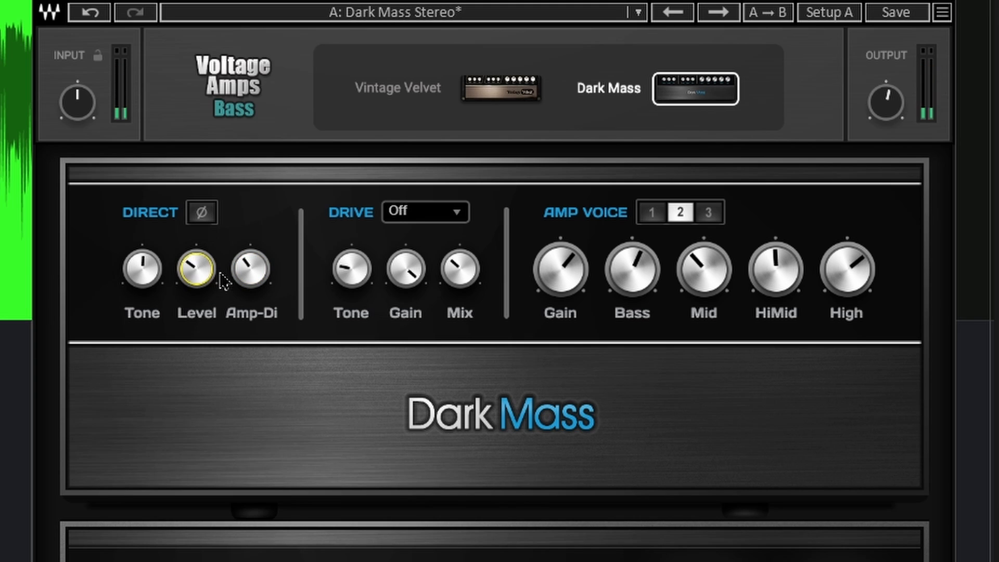
drag(252, 279, 249, 248)
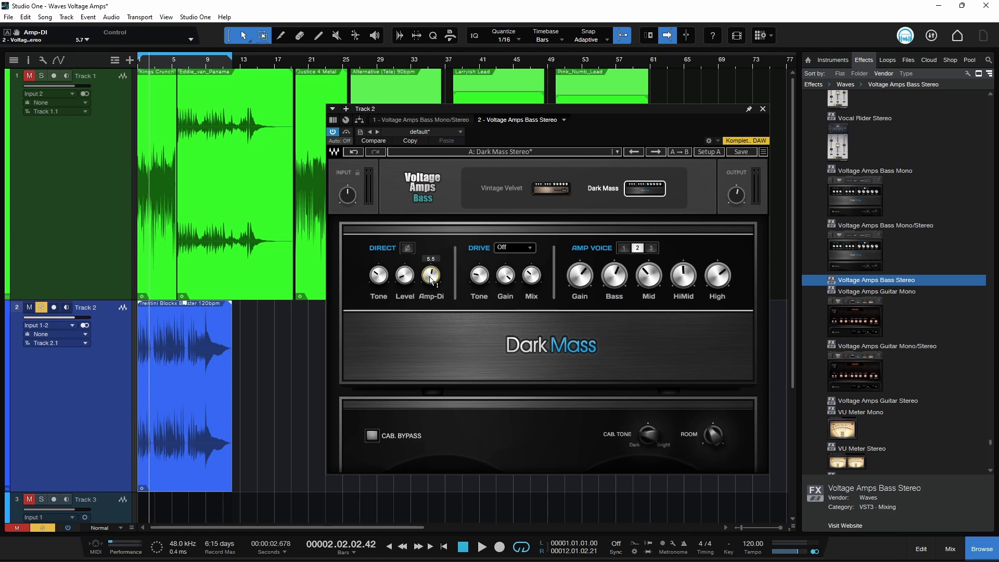
- Lower the Amp-Di blend and audition the looped bass clip from its start
drag(431, 275, 437, 281)
key(space)
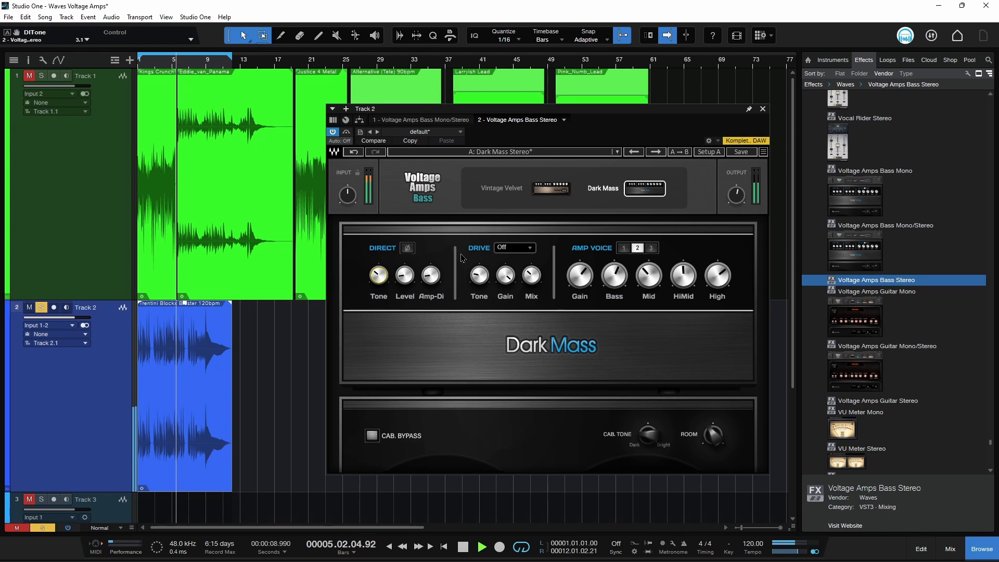
key(space)
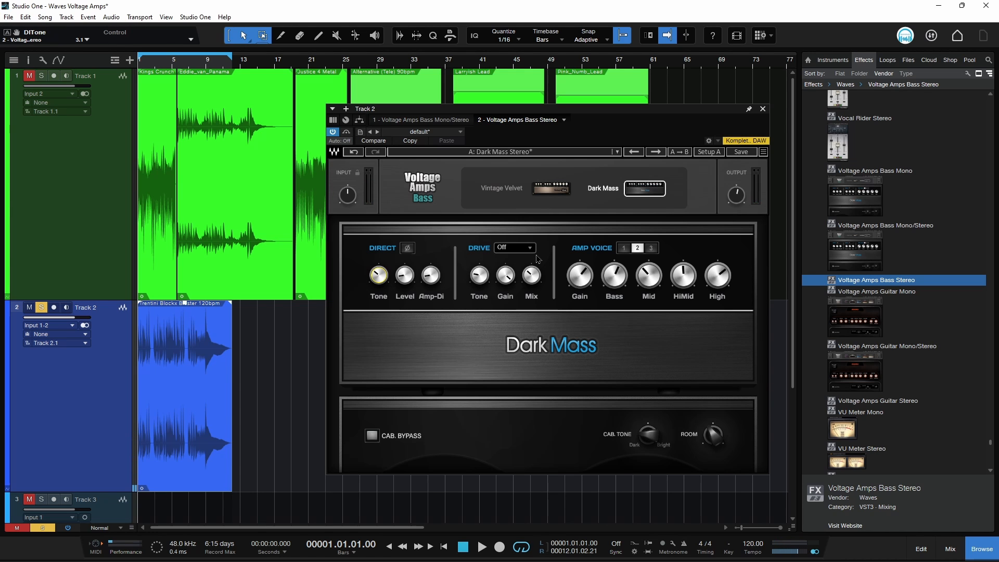
key(space)
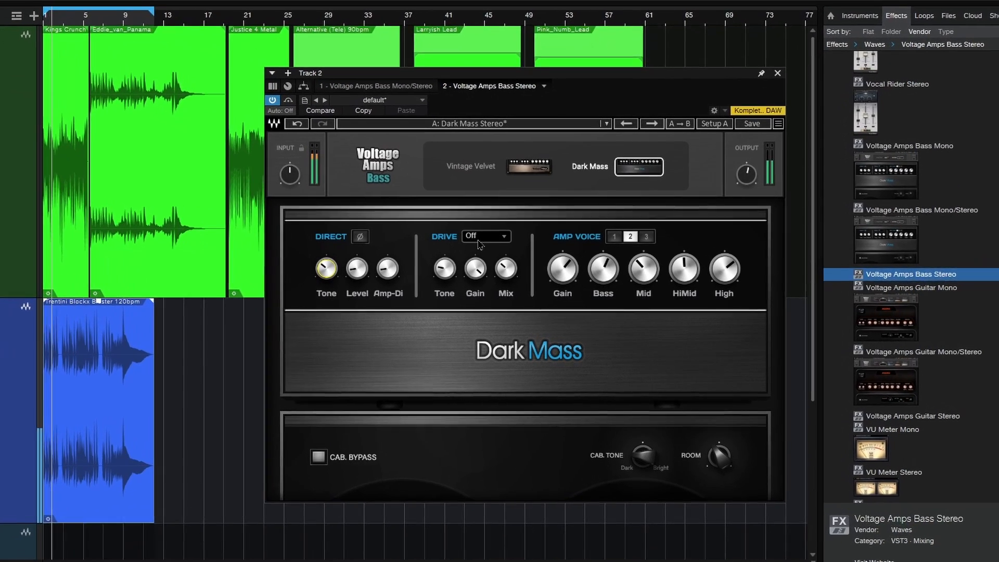
- Set the drive to Fat, raise its tone slightly, set its mix to 7.2 and lower its gain a little
click(504, 238)
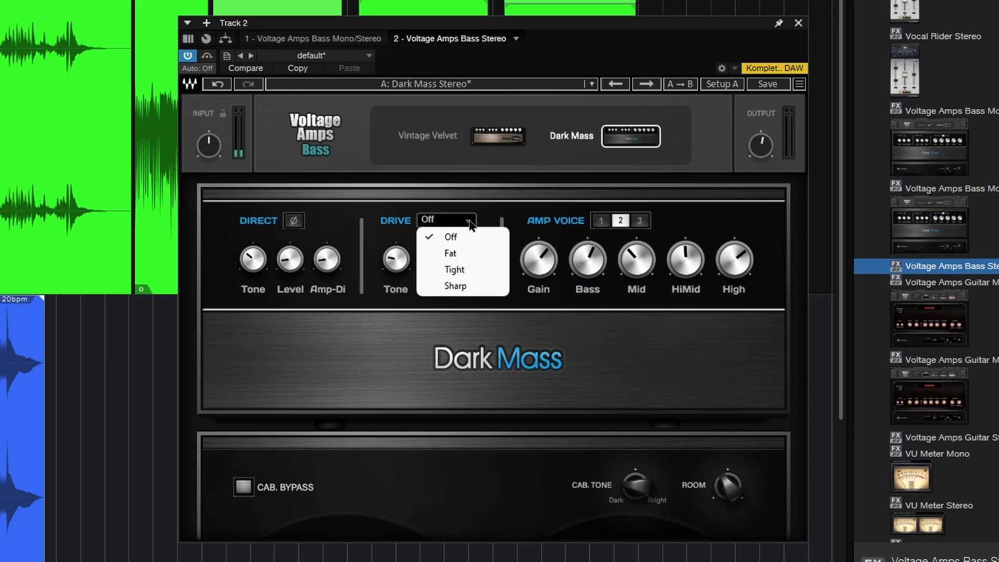
click(472, 259)
drag(475, 260, 400, 258)
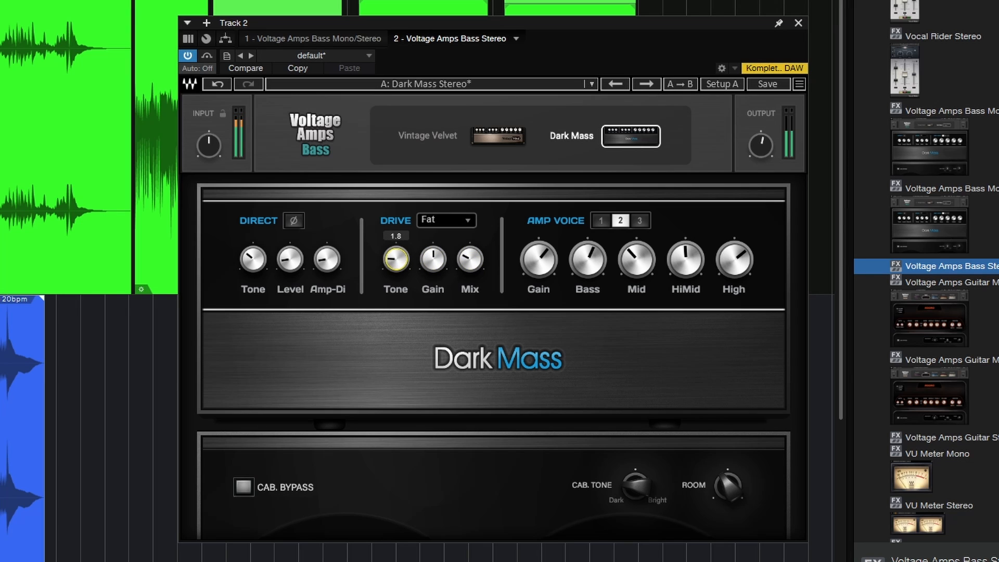
drag(399, 258, 399, 254)
drag(470, 267, 469, 252)
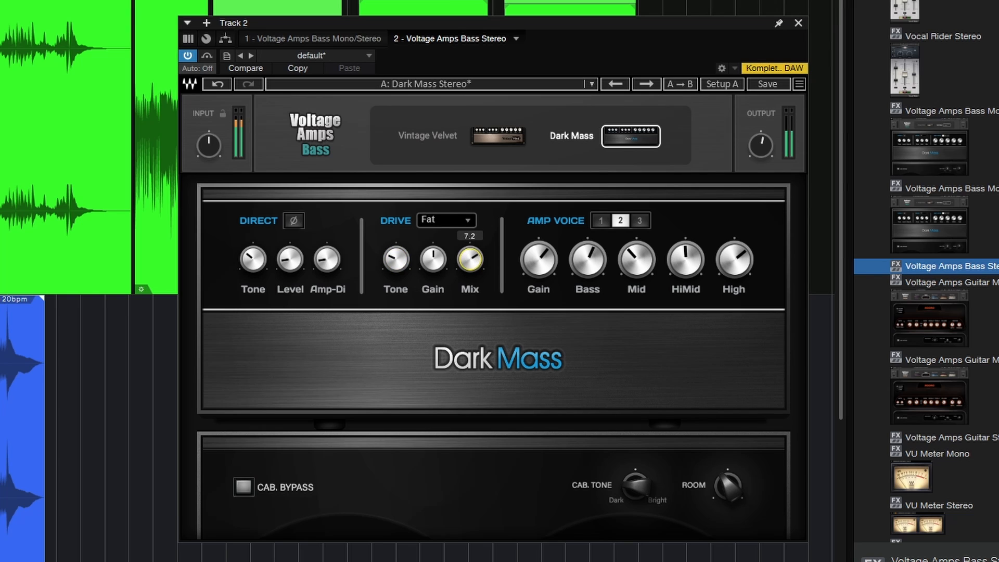
drag(433, 258, 433, 262)
- Audition the Tight and Sharp drives, reduce the drive gain and mix, and set the drive to Off
click(469, 225)
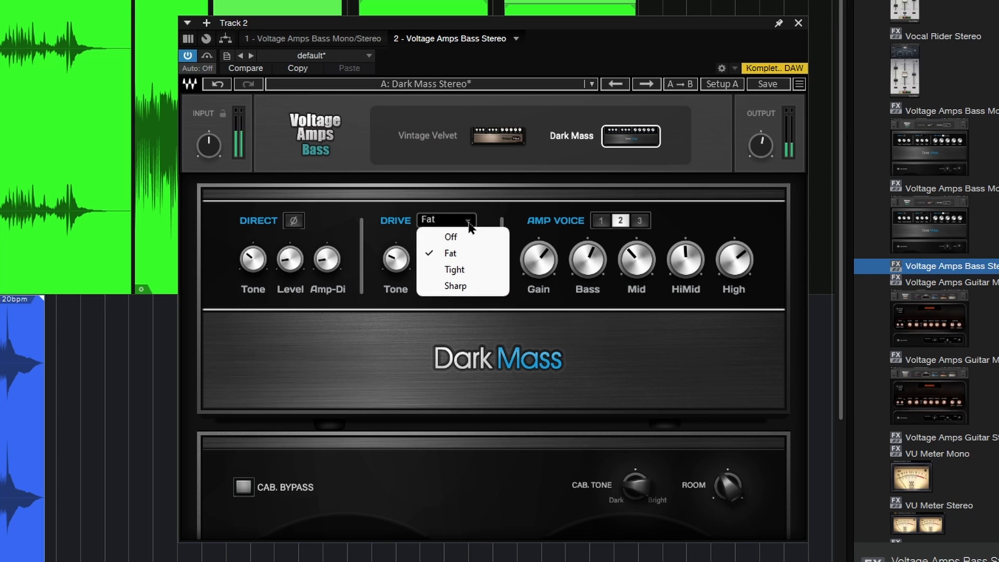
click(455, 269)
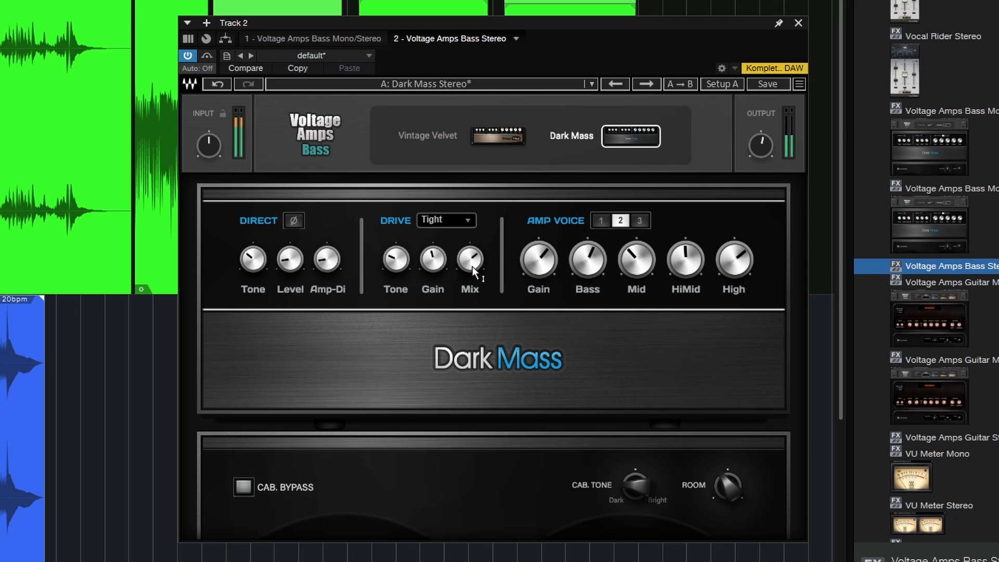
click(468, 221)
click(461, 286)
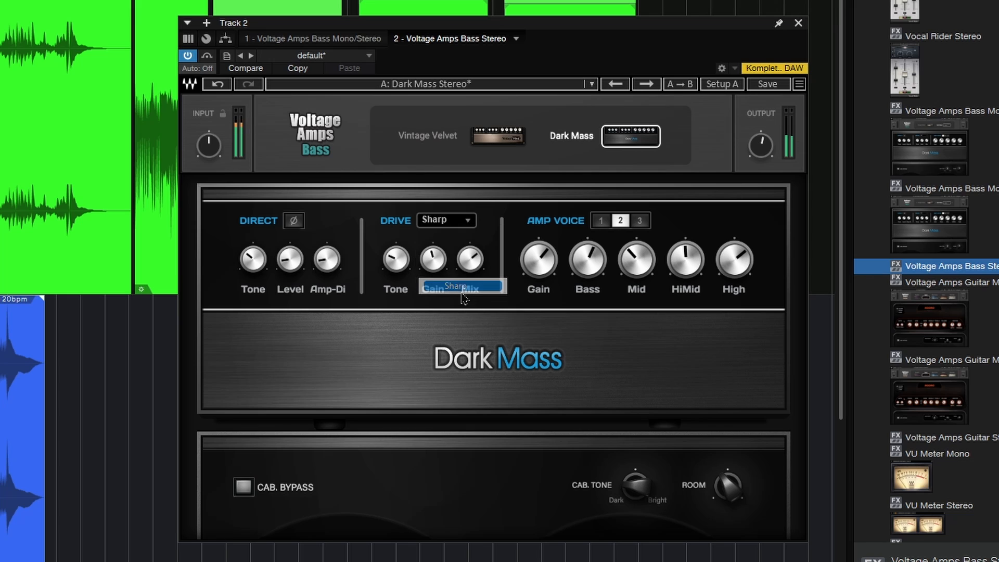
drag(434, 259, 474, 277)
click(469, 220)
click(452, 235)
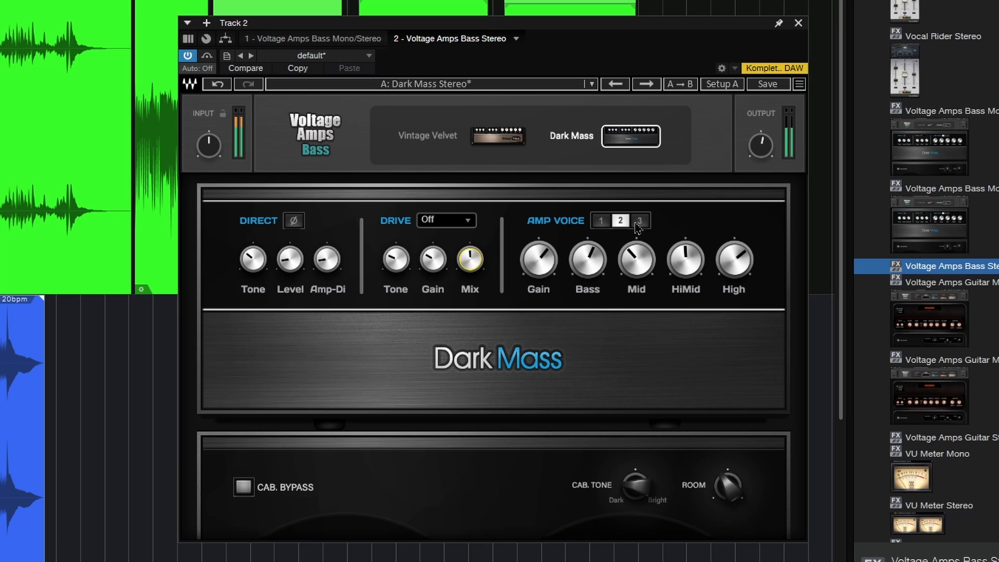
- Audition amp voices 1 and 3 against voice 2, ending on voice 2
click(602, 224)
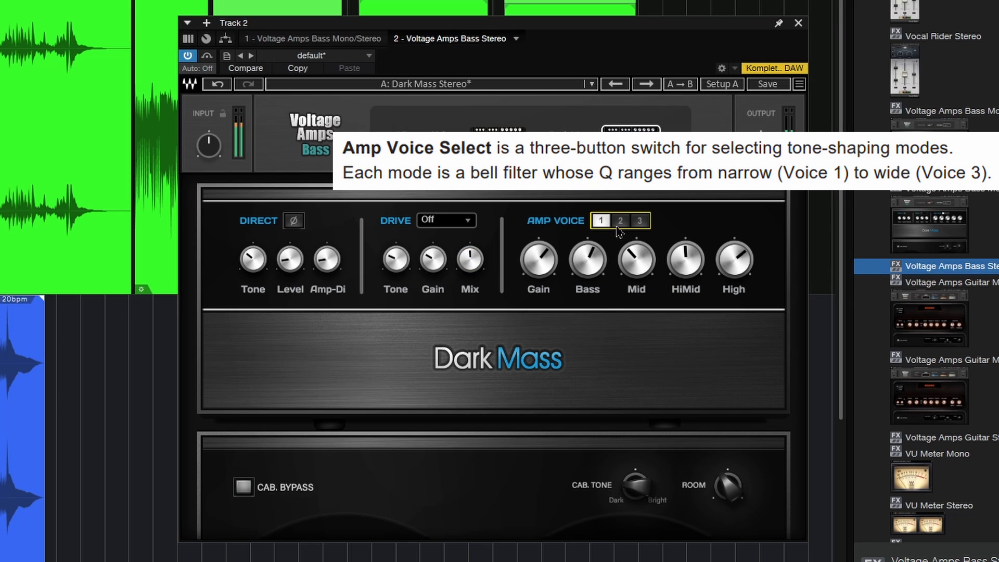
click(623, 225)
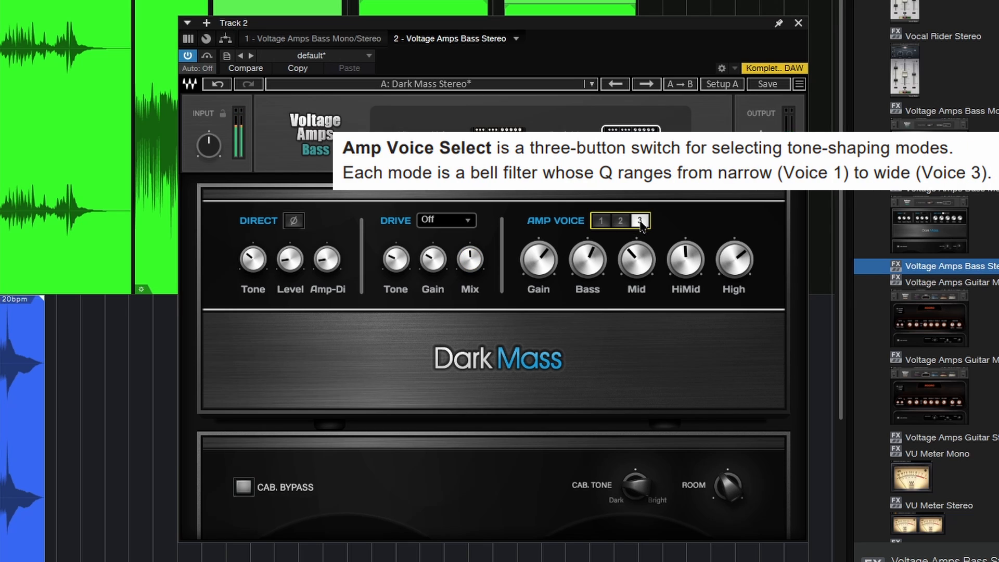
click(639, 223)
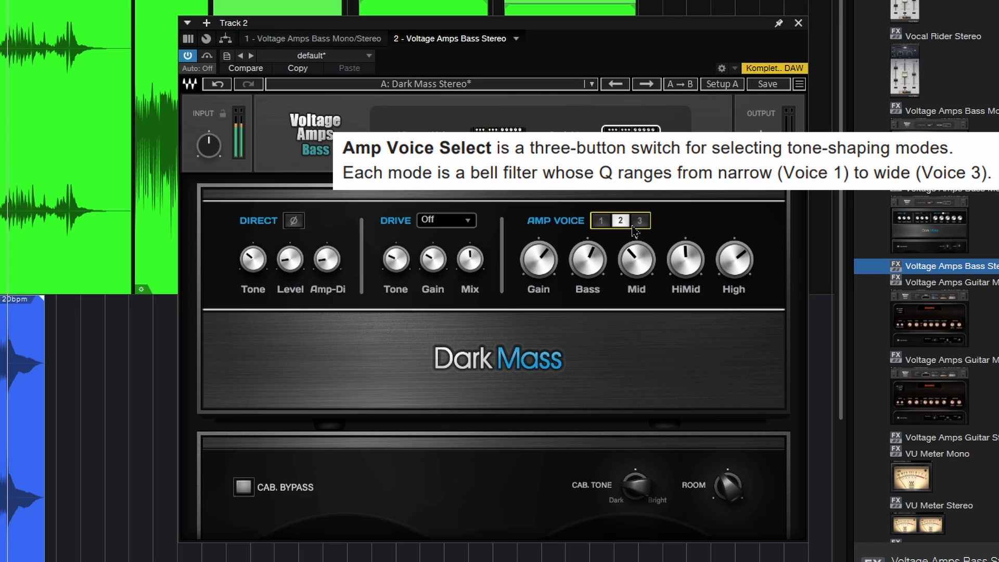
click(466, 220)
click(497, 229)
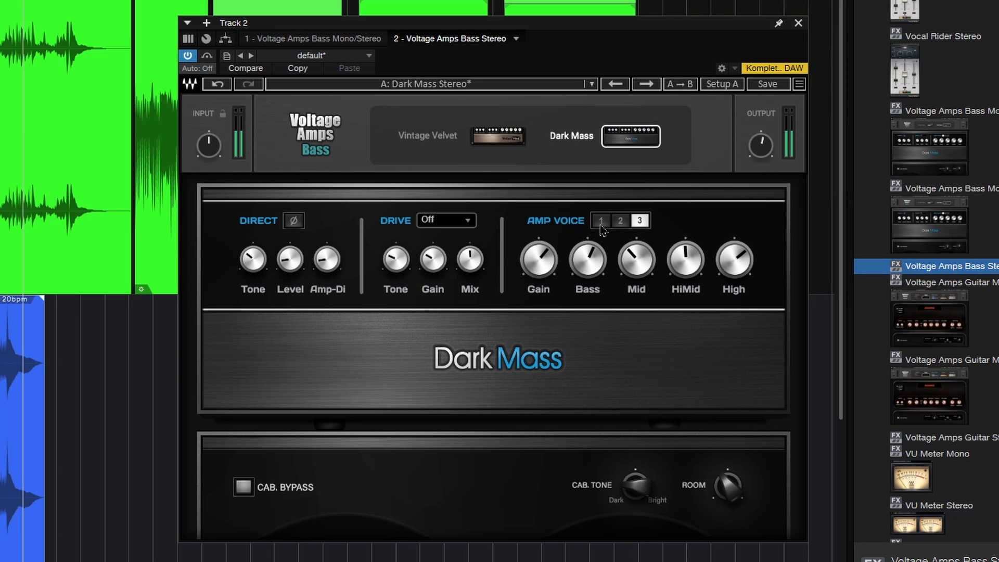
click(620, 221)
- Lower Dark Mass's amp gain and bass, and raise its mid and high-mid
drag(542, 269, 541, 276)
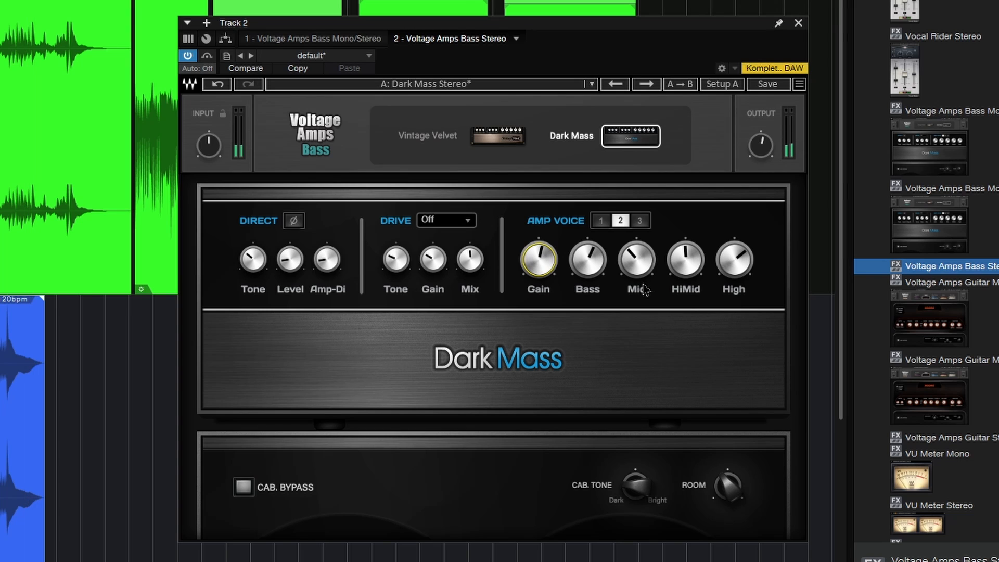
drag(549, 264, 549, 289)
drag(588, 259, 588, 281)
drag(637, 259, 637, 239)
drag(686, 262, 686, 242)
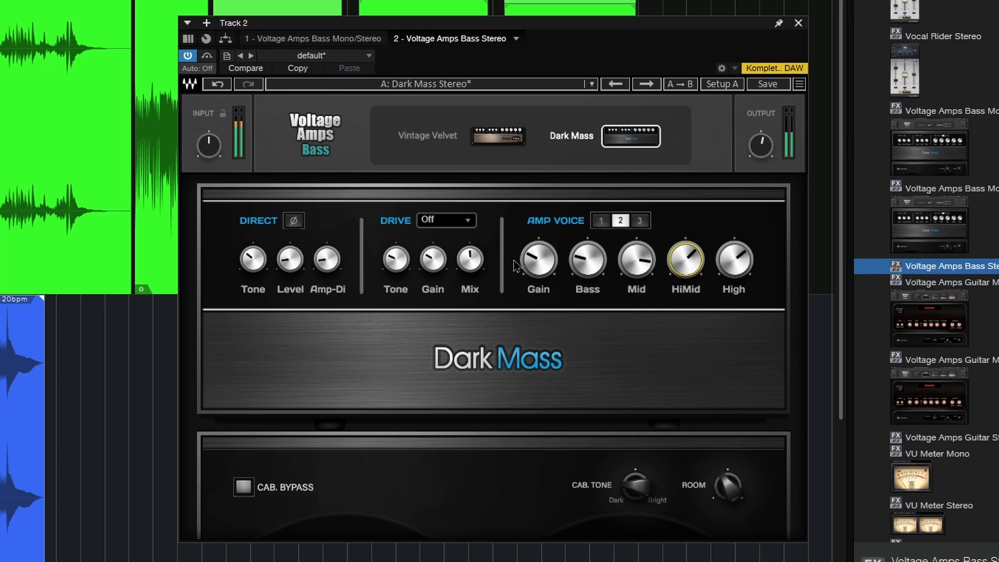
- Set the amp's bass to 7.8, bring the mid back to about its midpoint and set the high-mid to 6.0
drag(587, 267, 587, 227)
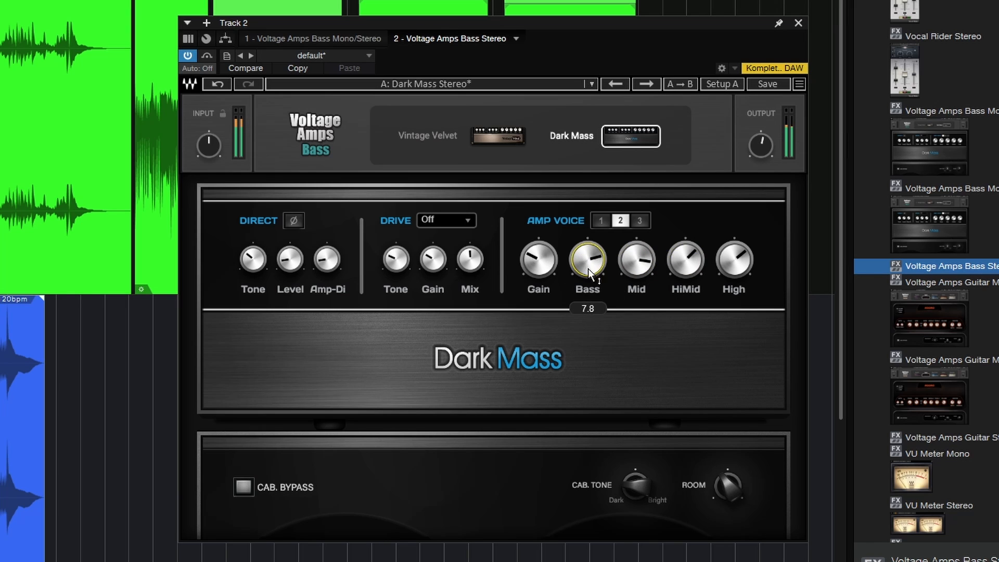
drag(636, 262, 636, 293)
drag(683, 259, 683, 268)
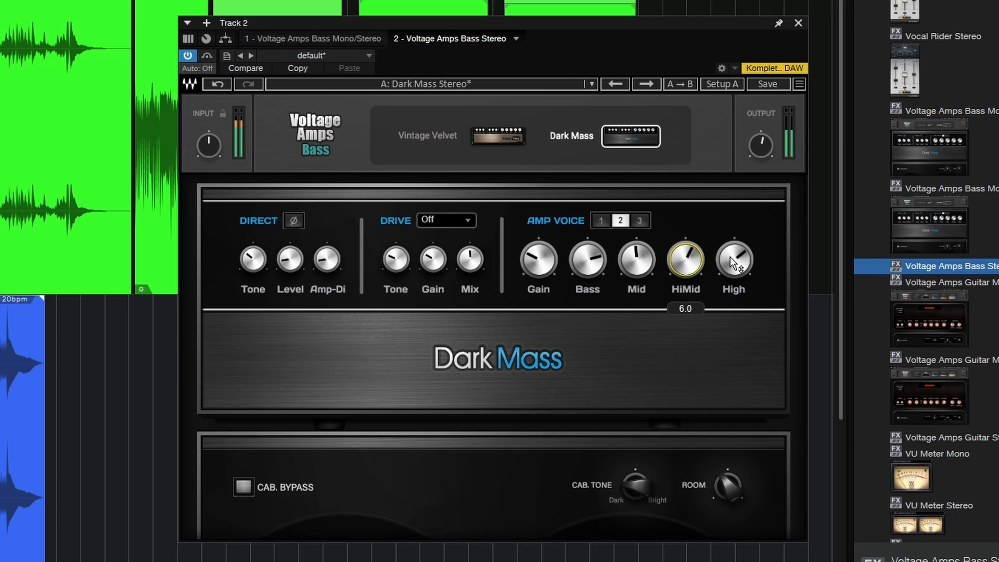
- Switch to the Vintage Velvet bass amp, set its high-mid to 5.2, choose amp voice 1, and rebalance the gain and bass
click(498, 136)
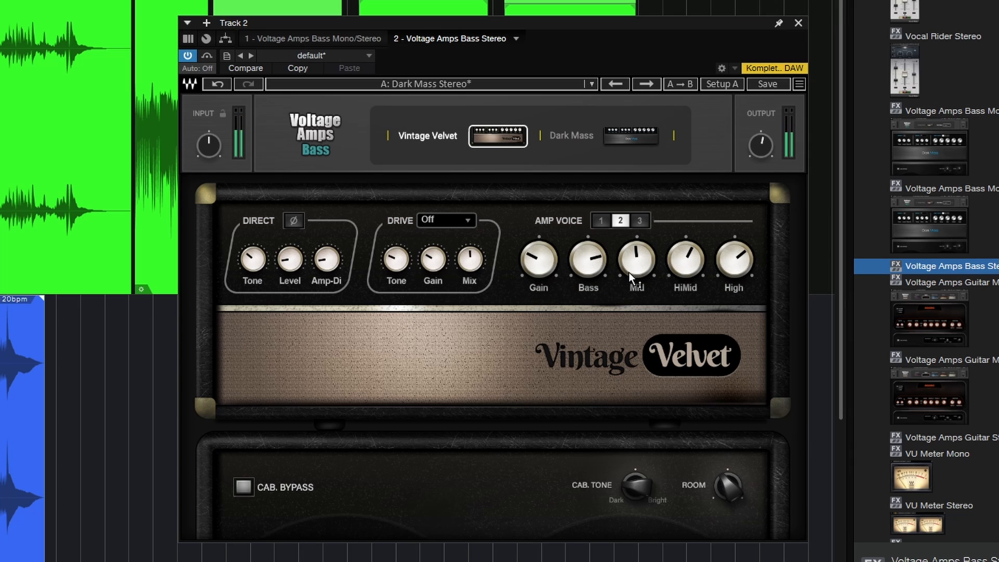
drag(685, 260, 685, 266)
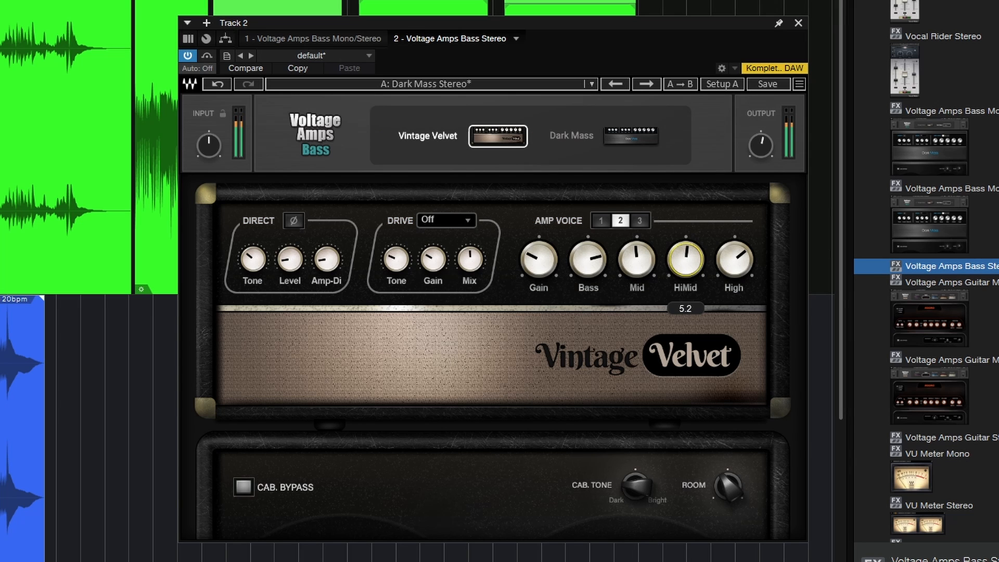
click(604, 221)
drag(538, 261, 588, 254)
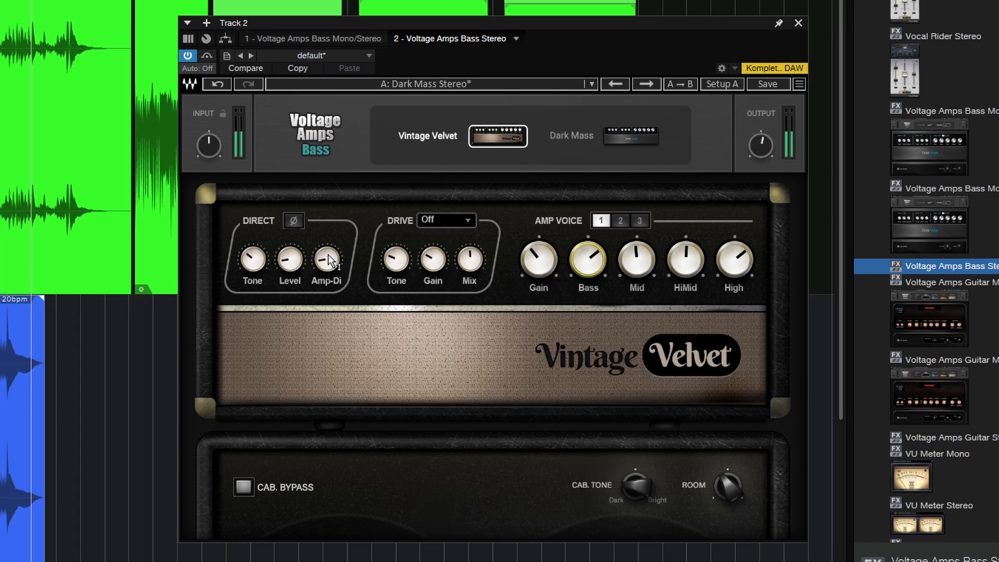
- Set the direct Amp-Di blend to 1.7, lower the direct tone, and switch back to Dark Mass
drag(327, 259, 332, 258)
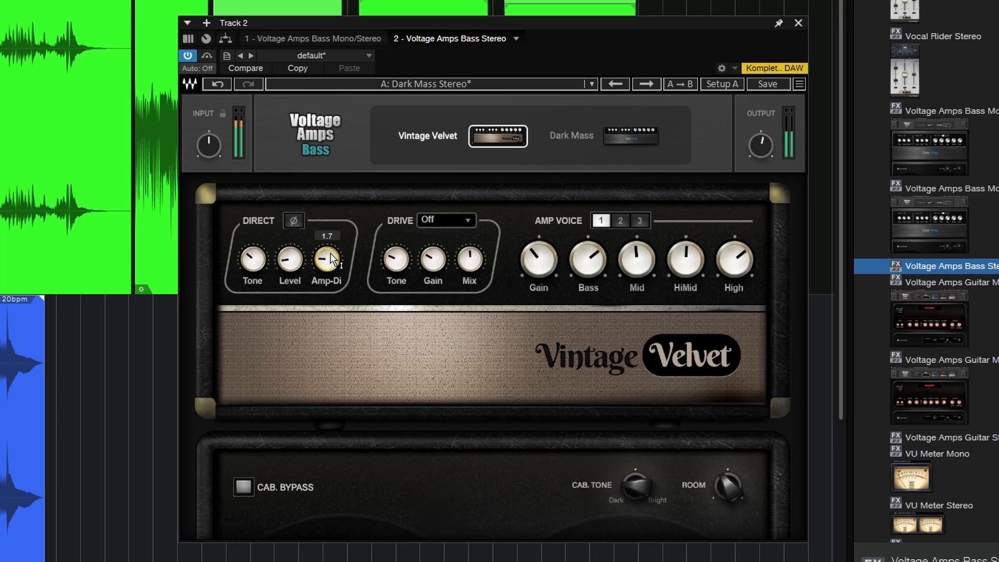
click(253, 259)
click(630, 149)
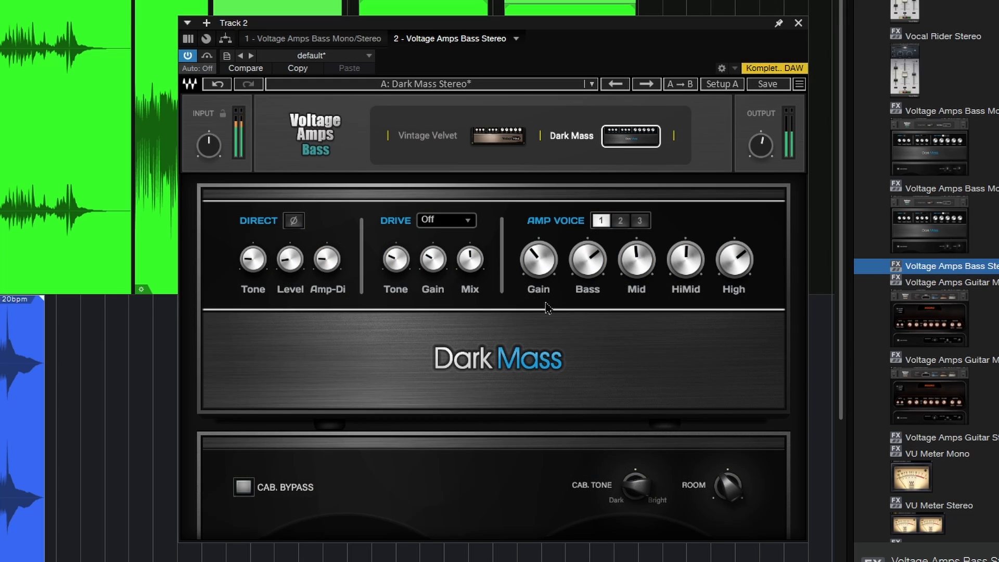
- Adjust the cabinet tone and set the room to 6.5, auditioning them on Dark Mass and Vintage Velvet, ending with playback stopped
drag(638, 489, 639, 512)
mouse_move(739, 497)
mouse_down()
mouse_move(739, 510)
mouse_move(743, 485)
mouse_move(728, 484)
mouse_up()
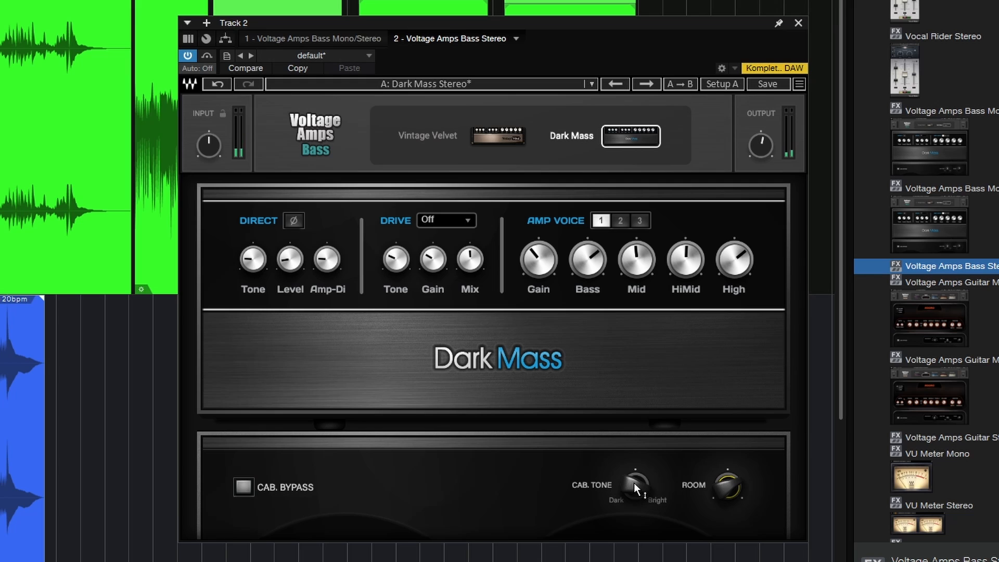
drag(634, 482, 638, 515)
click(500, 141)
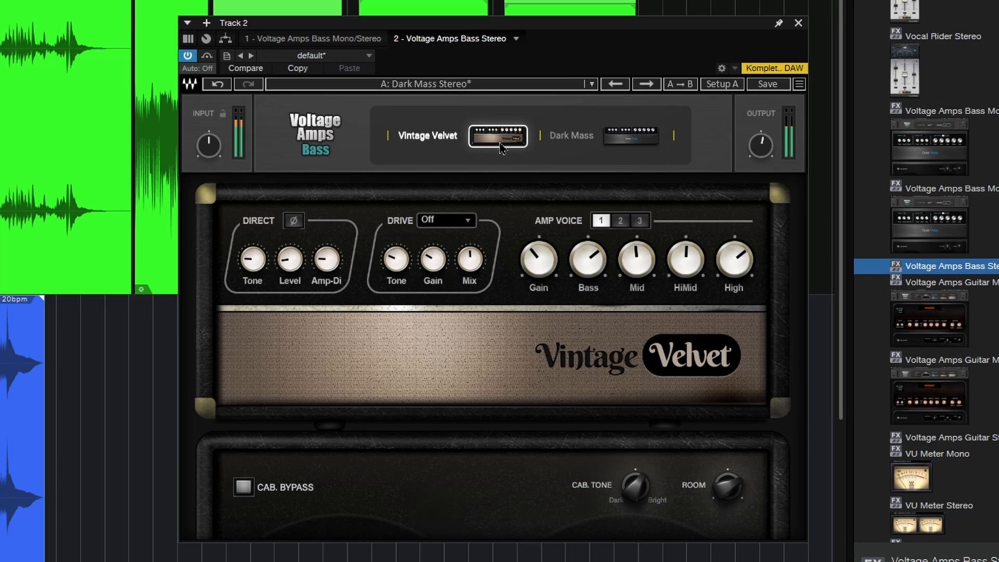
drag(637, 512, 637, 502)
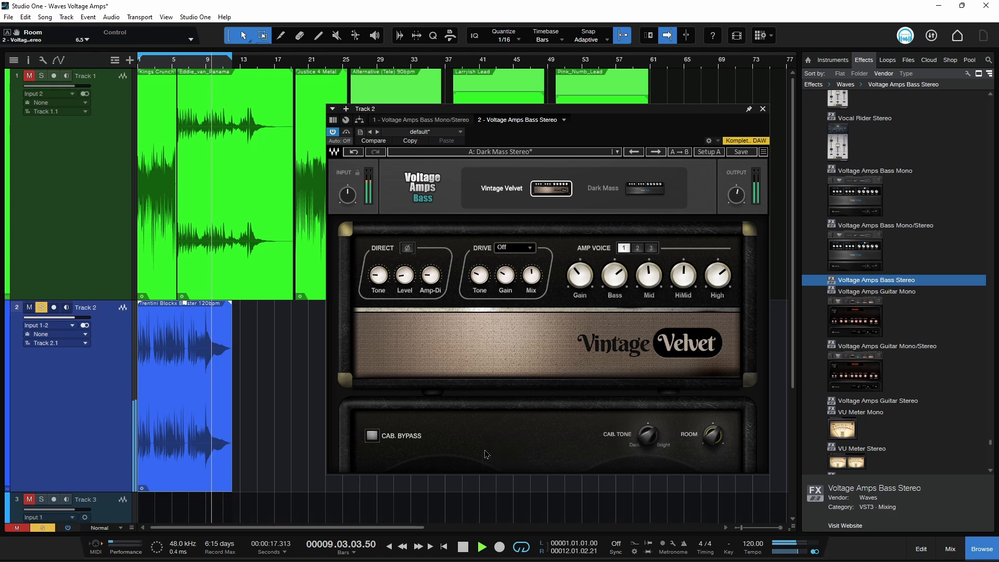
key(space)
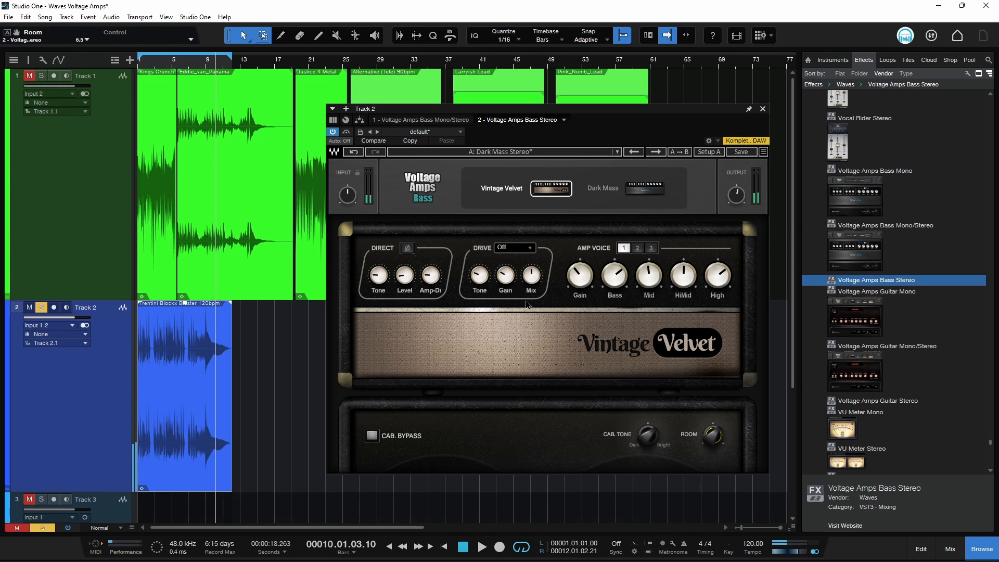
- Show the Voltage Amps Bass Mono/Stereo window on Track 2 alongside the Voltage Amps Guitar window on Track 1, repositioning both
click(425, 120)
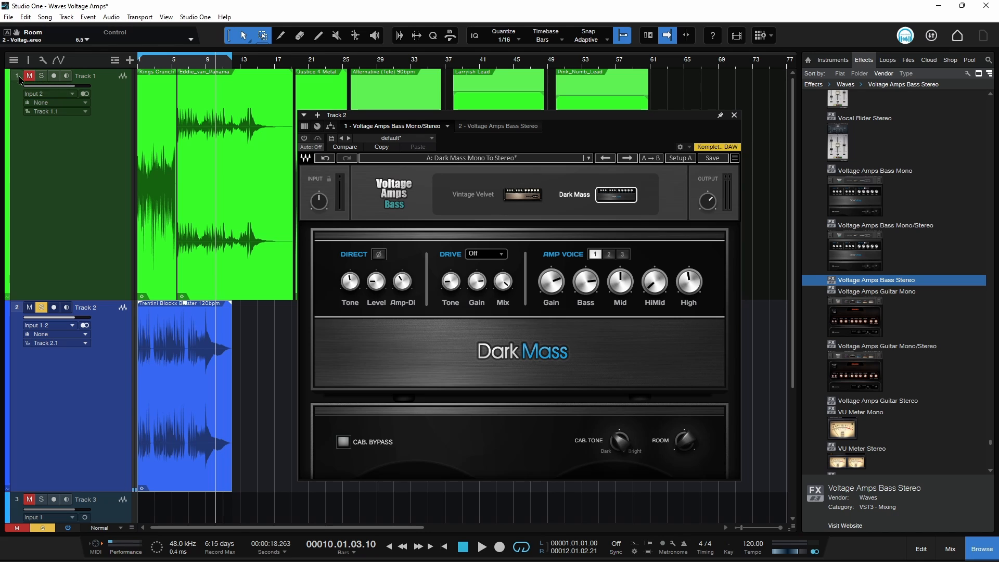
click(19, 80)
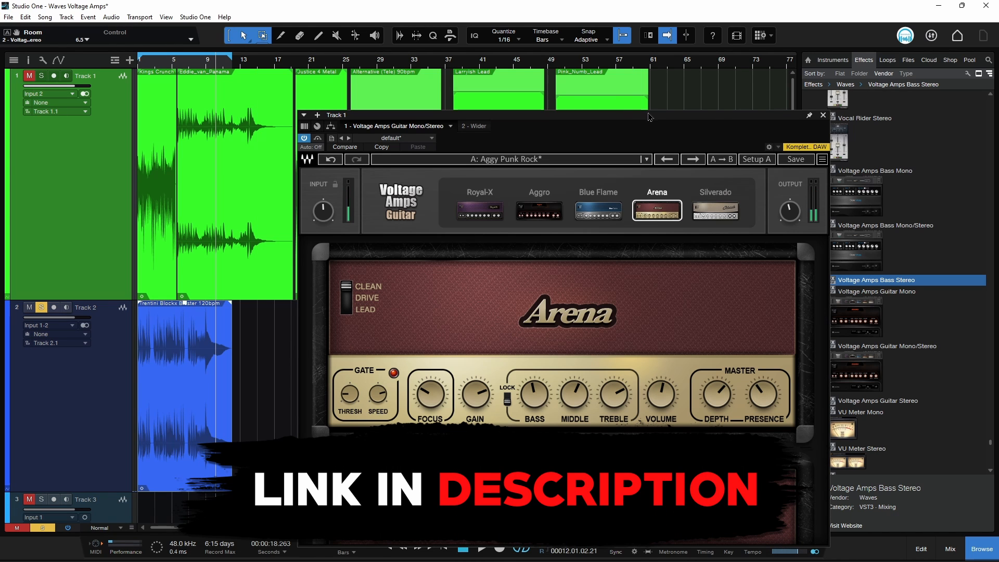
drag(649, 117, 559, 68)
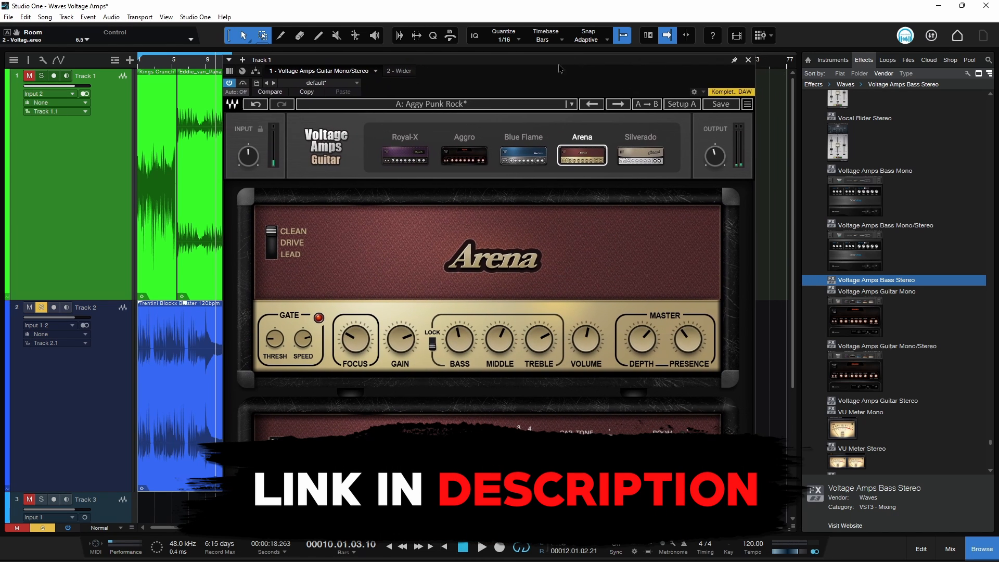
click(16, 308)
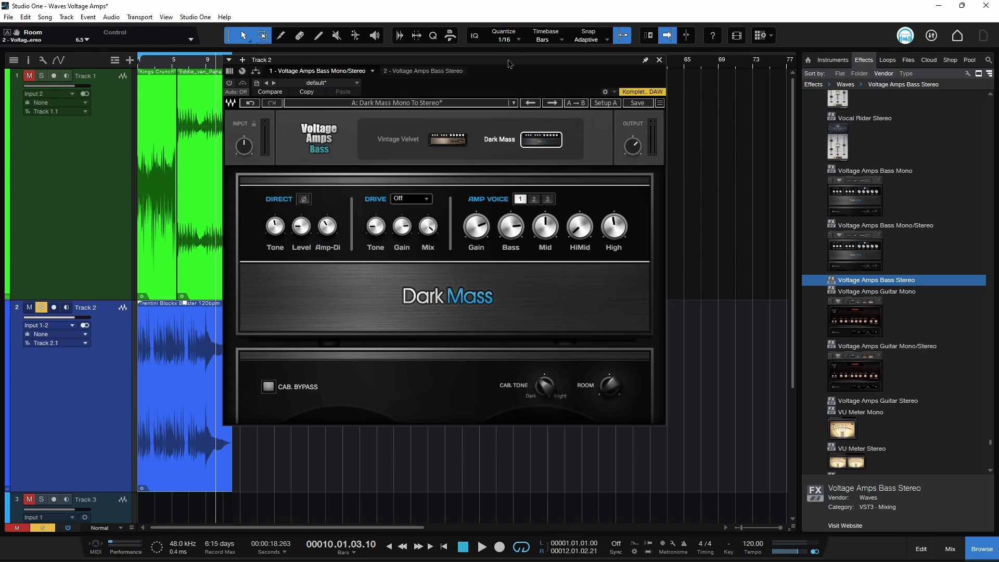
drag(509, 63, 583, 106)
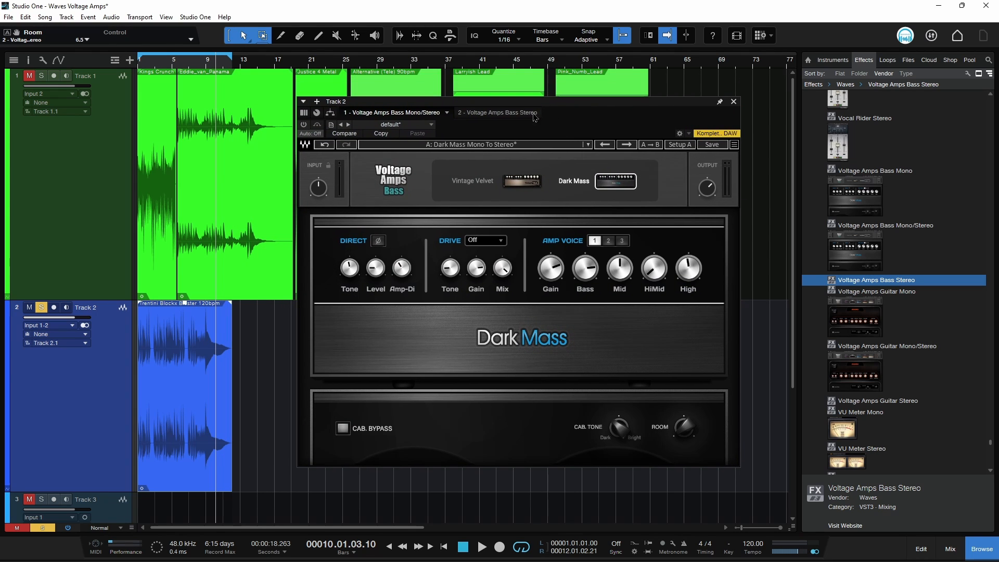
click(19, 83)
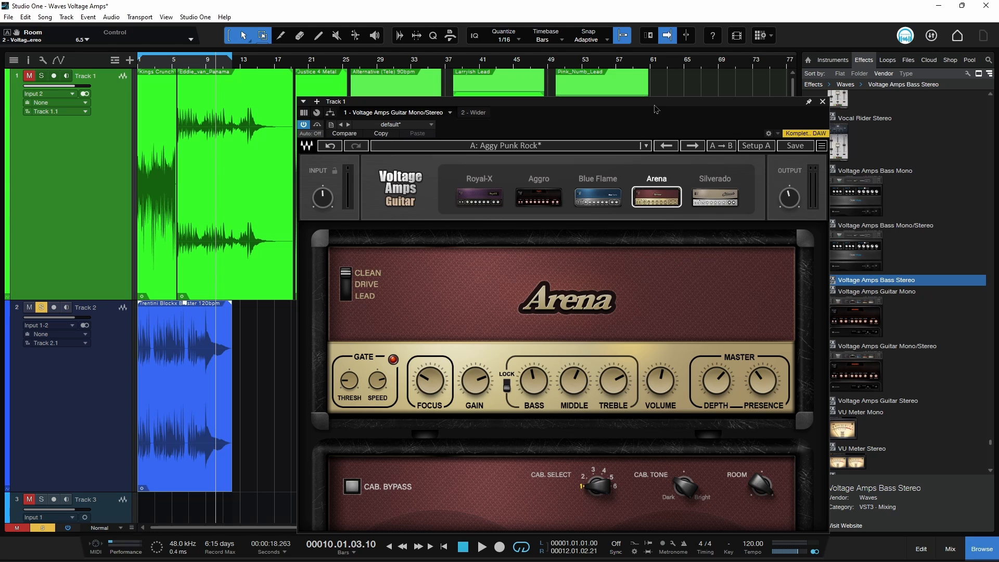
drag(656, 108, 632, 61)
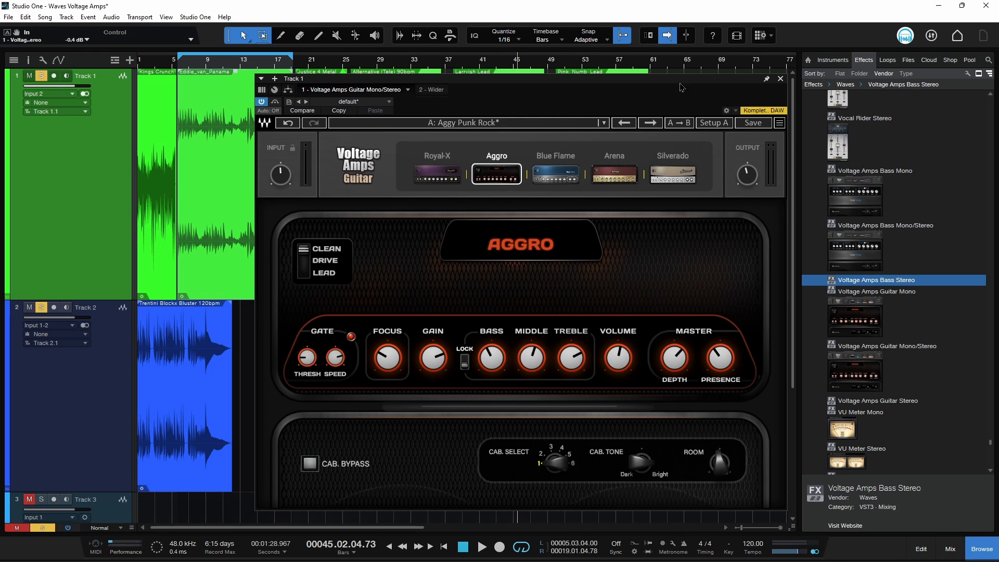
- Browse the guitar amp models Royal-X, Blue Flame, Arena and Silverado, returning to Aggro
mouse_move(692, 83)
mouse_down()
mouse_move(638, 89)
mouse_move(667, 71)
mouse_move(672, 85)
mouse_up()
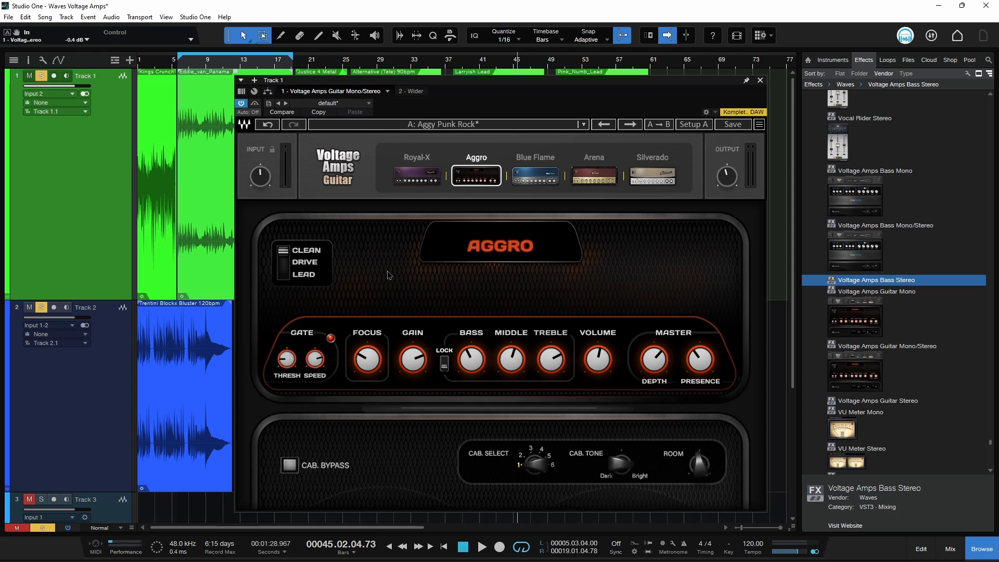
click(417, 177)
click(536, 177)
click(585, 177)
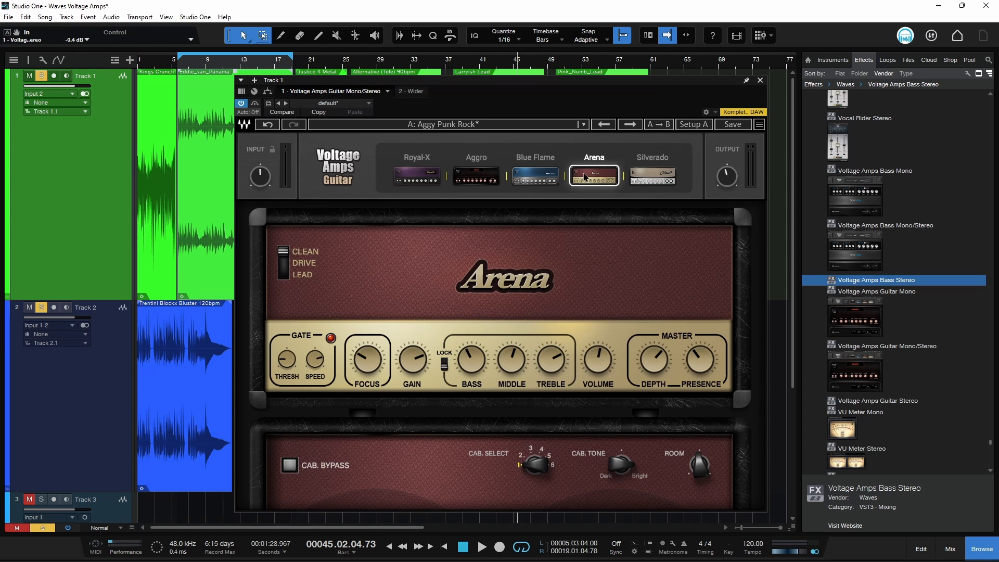
click(652, 177)
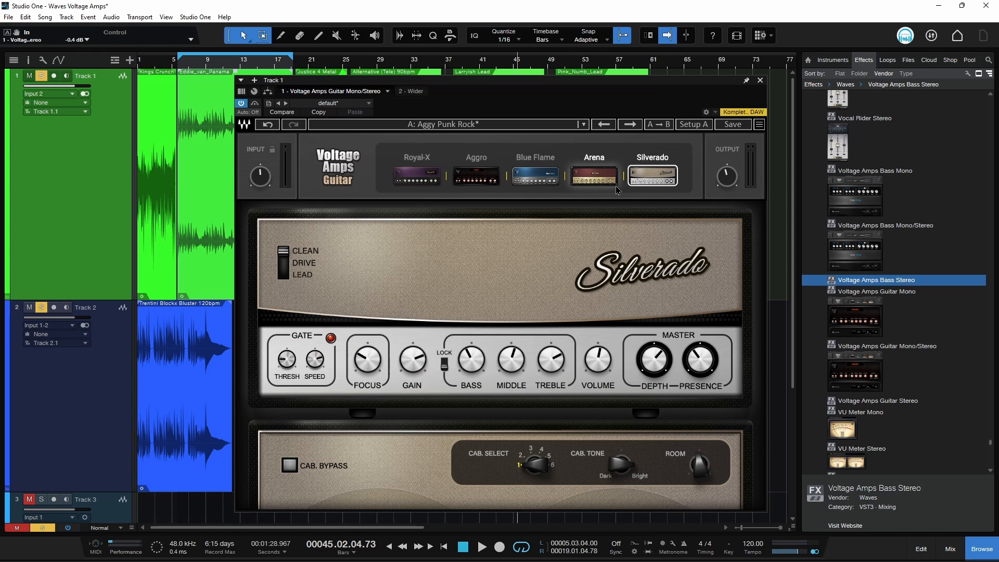
click(594, 178)
click(536, 178)
click(476, 177)
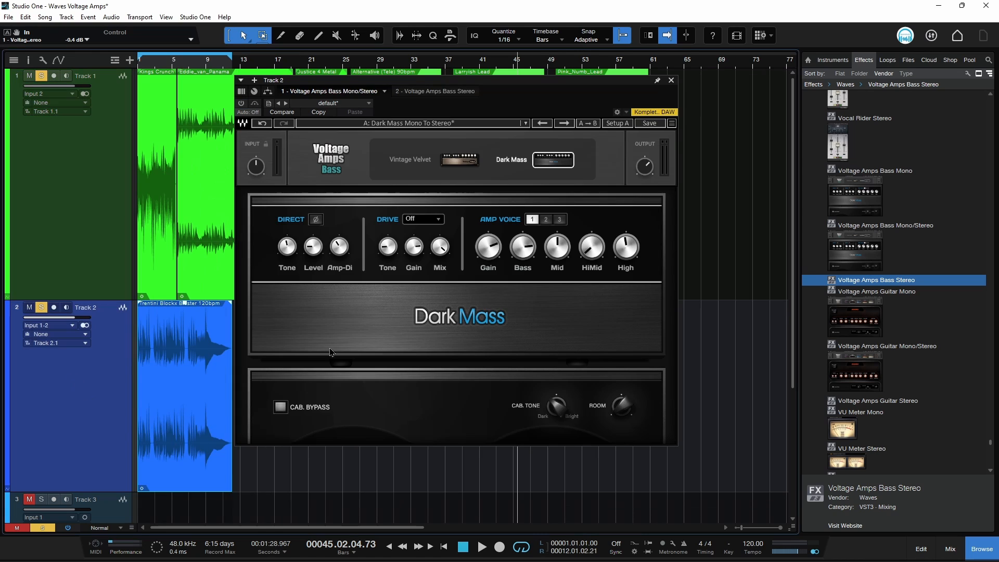
- Compare the Vintage Velvet and Dark Mass bass amp models on Track 2, ending on Dark Mass
click(459, 159)
click(553, 159)
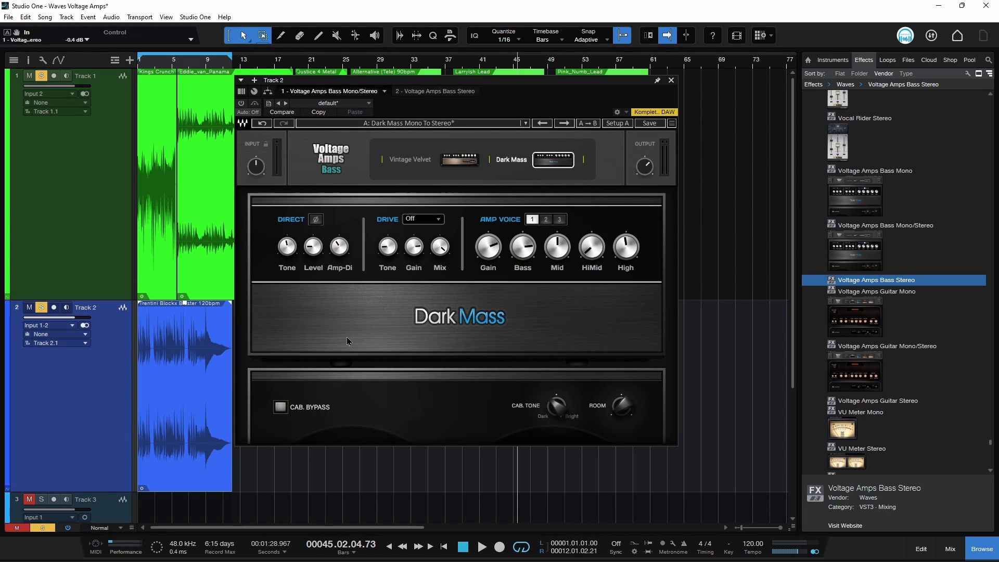
click(459, 160)
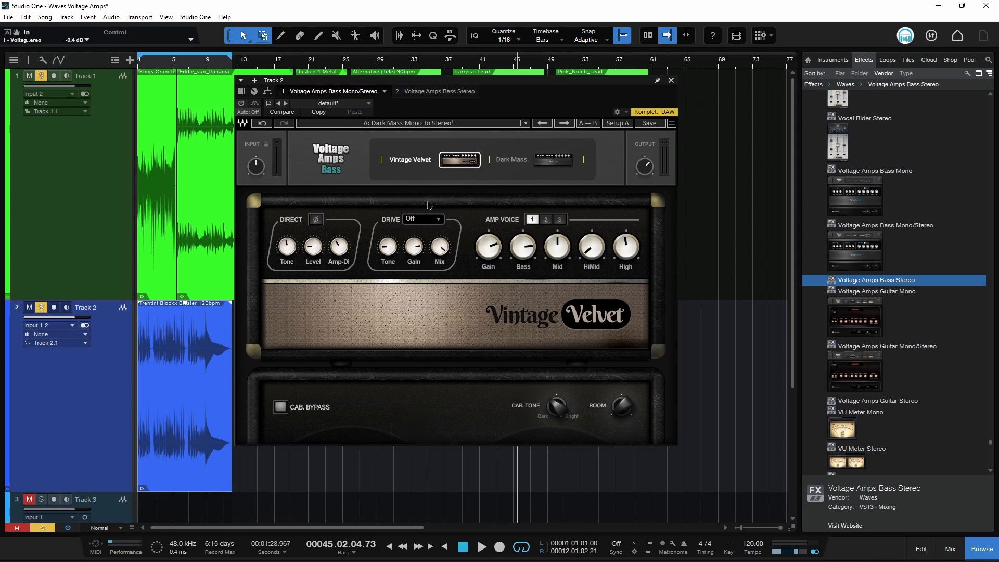
click(553, 160)
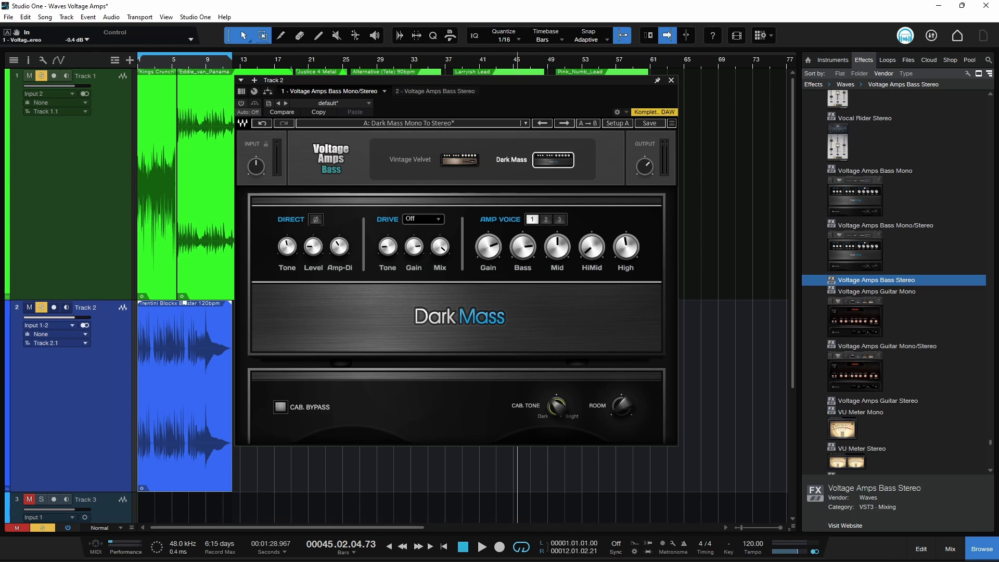
- Return to the guitar amp plug-in on Track 1 and set the Aggro amp's channel to Drive
click(73, 210)
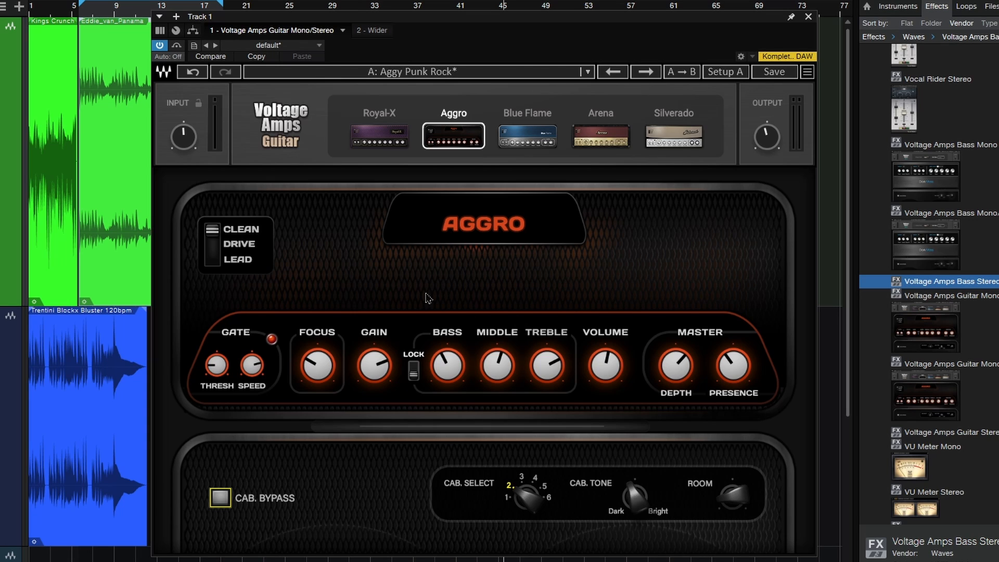
click(213, 250)
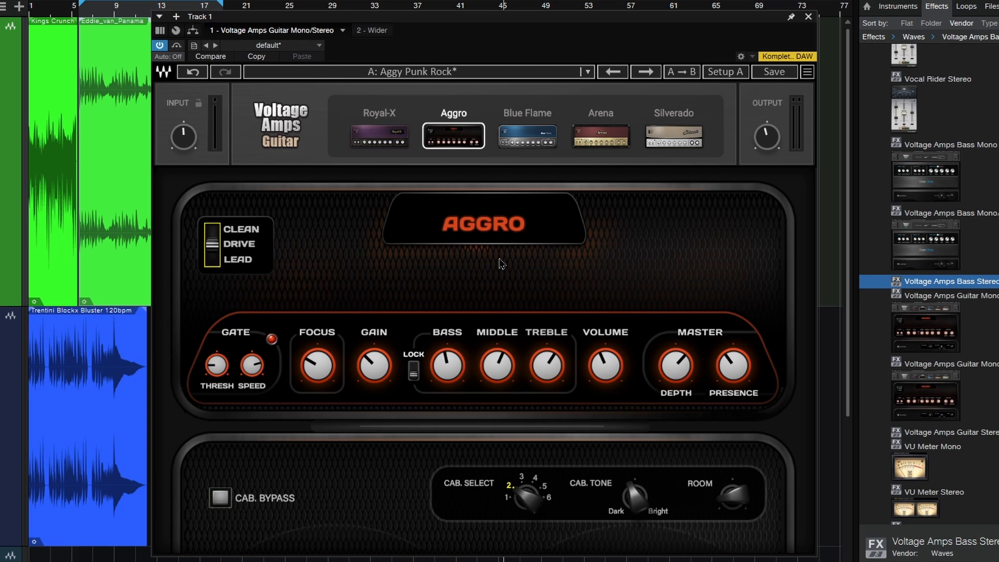